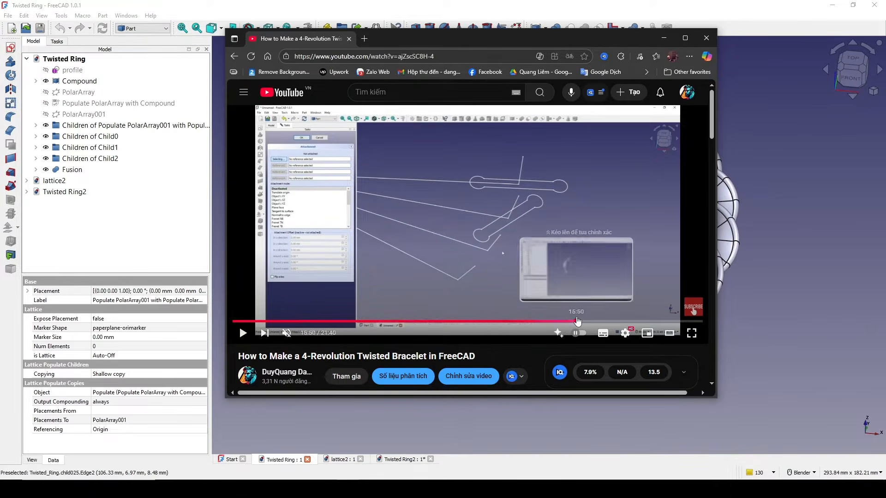
Step: Jump to 15:50 in the twisted bracelet video, put the browser away and examine the Twisted Ring model in FreeCAD
click(577, 322)
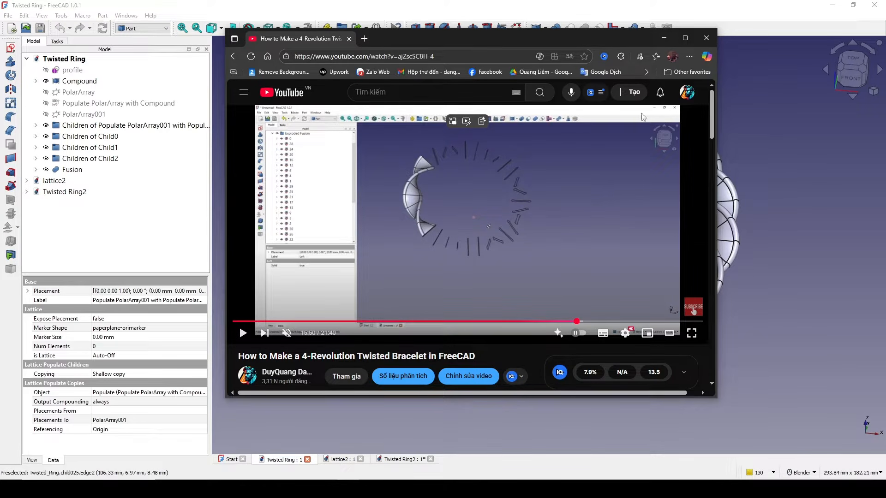
click(664, 38)
middle_drag(537, 211, 486, 223)
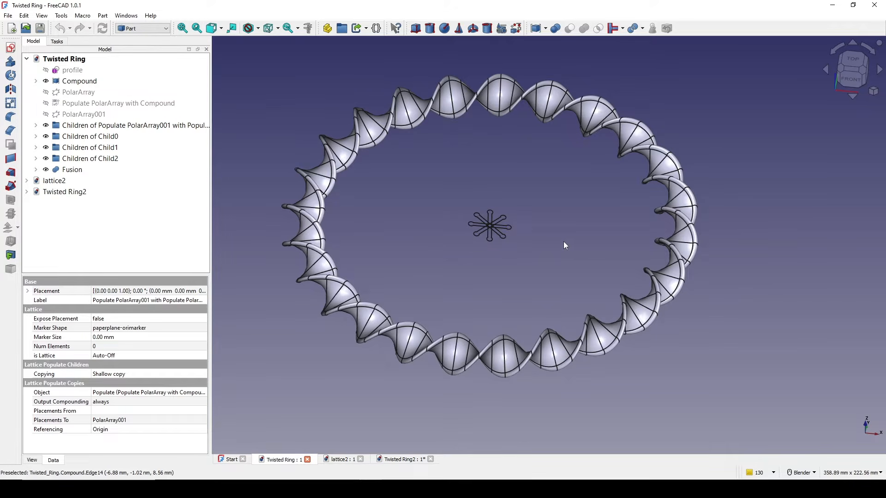
Step: Examine the finished ring models in the lattice2 and Twisted Ring2 documents
click(340, 460)
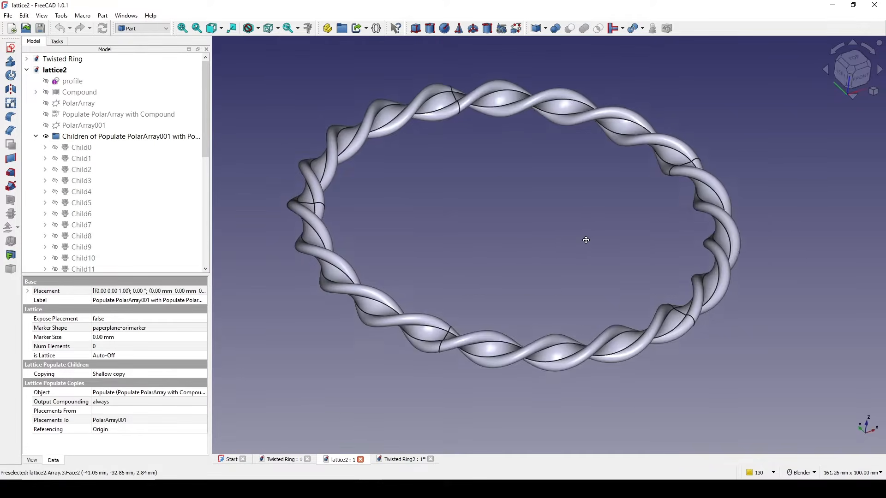
middle_drag(585, 240, 507, 214)
click(396, 459)
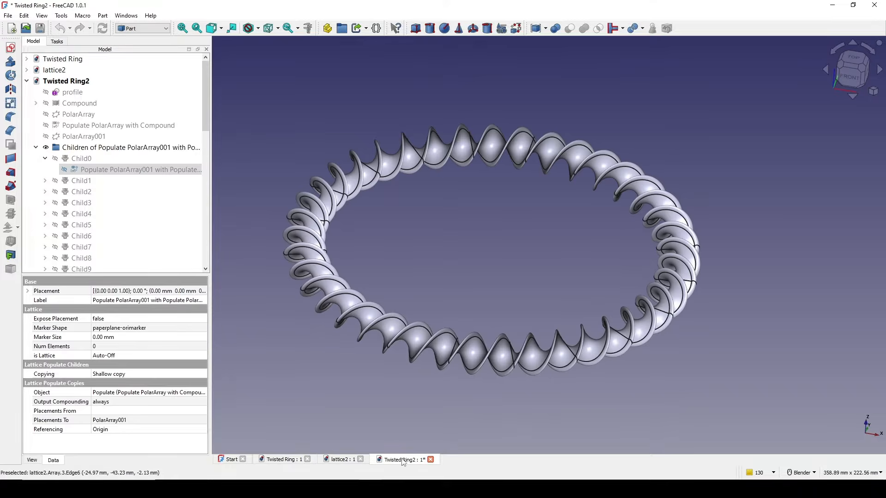
middle_drag(530, 255, 498, 249)
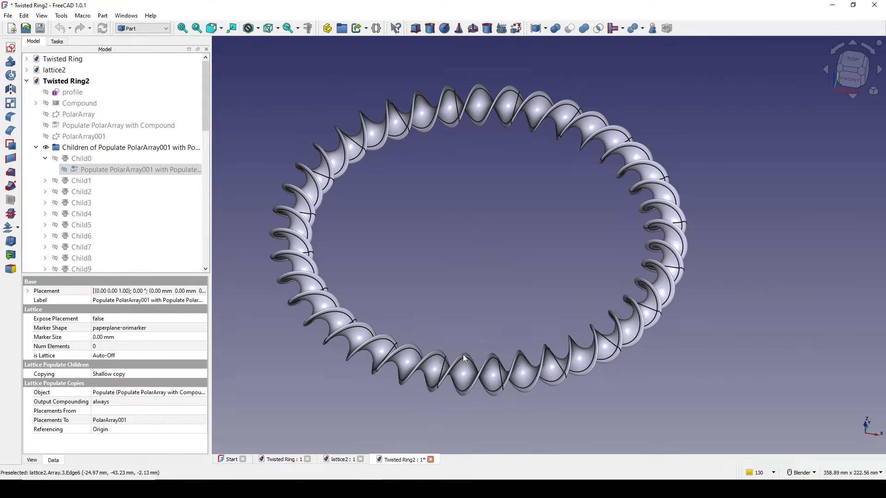
key(alt+Tab)
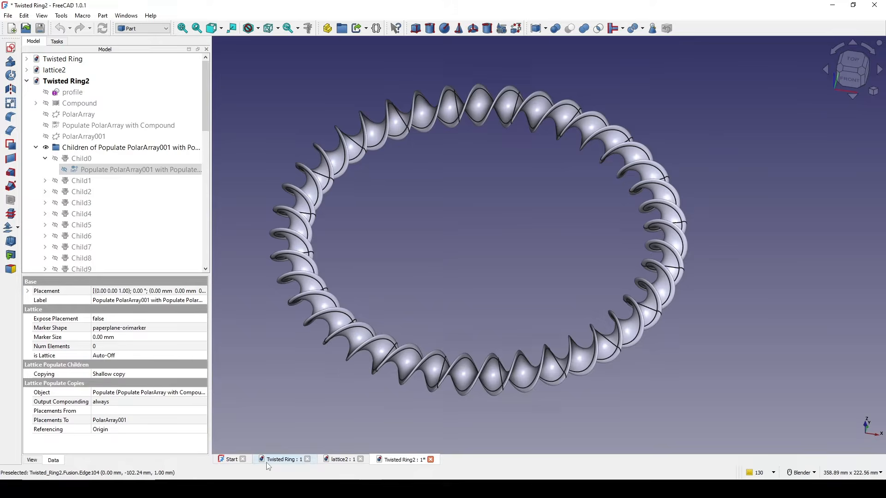
Step: In the Twisted Ring document, set the distance between the profile sketch's two end arcs to 10 mm and leave the sketch
click(267, 461)
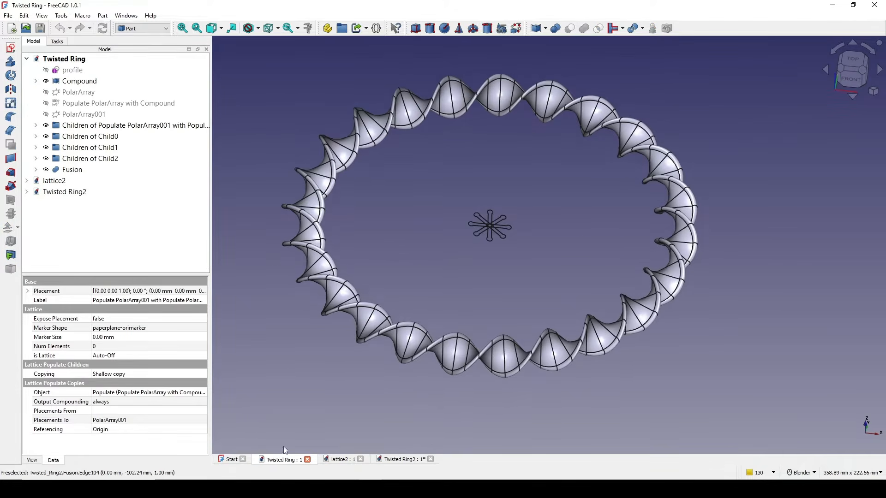
mouse_move(541, 215)
shift+middle_down()
mouse_move(512, 208)
mouse_move(601, 182)
shift+middle_up()
scroll(535, 215, up, 1)
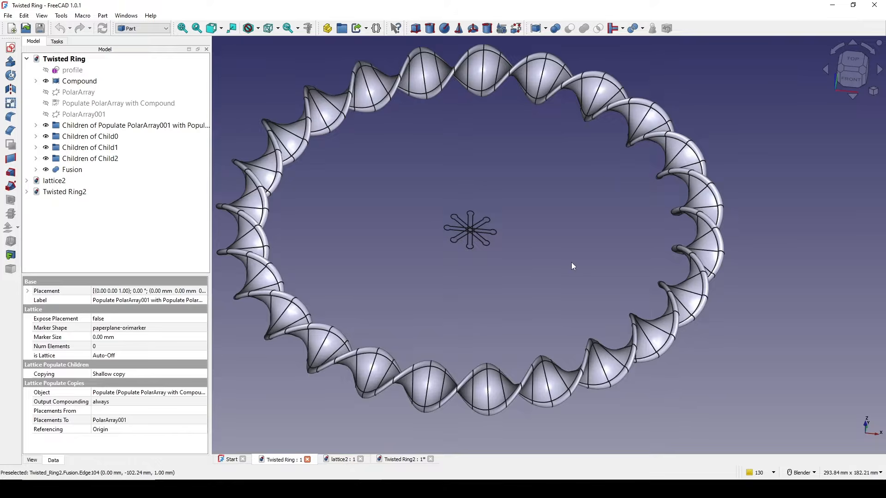
mouse_move(572, 263)
shift+middle_down()
mouse_move(563, 227)
mouse_move(524, 249)
shift+middle_up()
scroll(534, 296, down, 1)
click(78, 72)
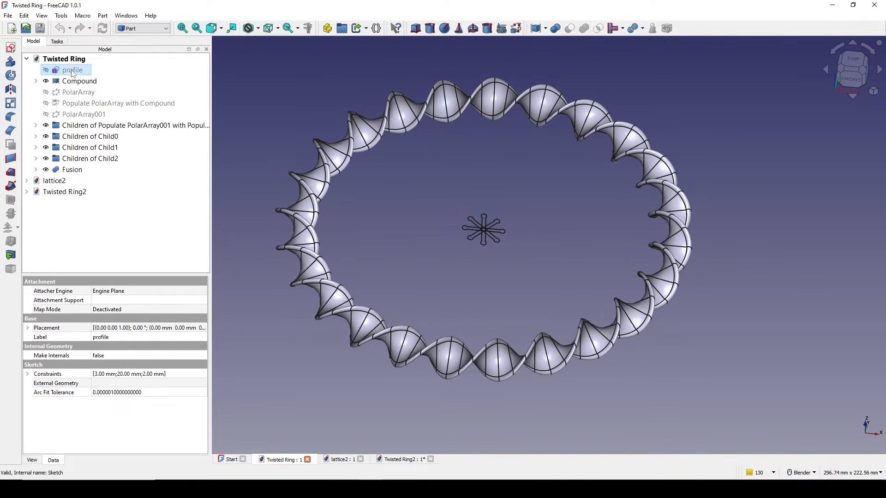
double_click(77, 70)
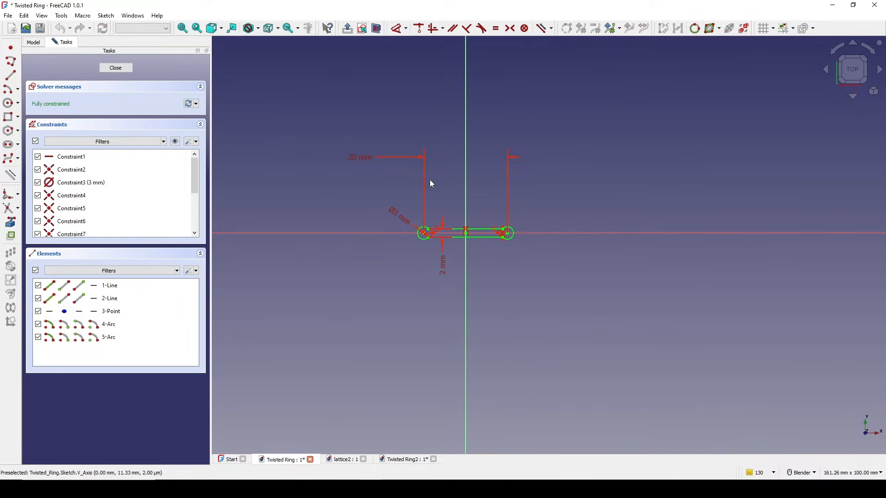
double_click(361, 157)
text(10)
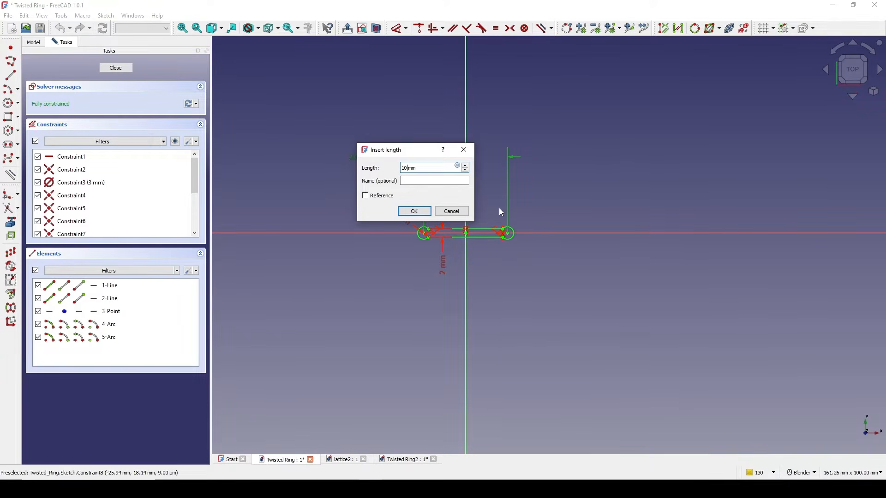
click(418, 211)
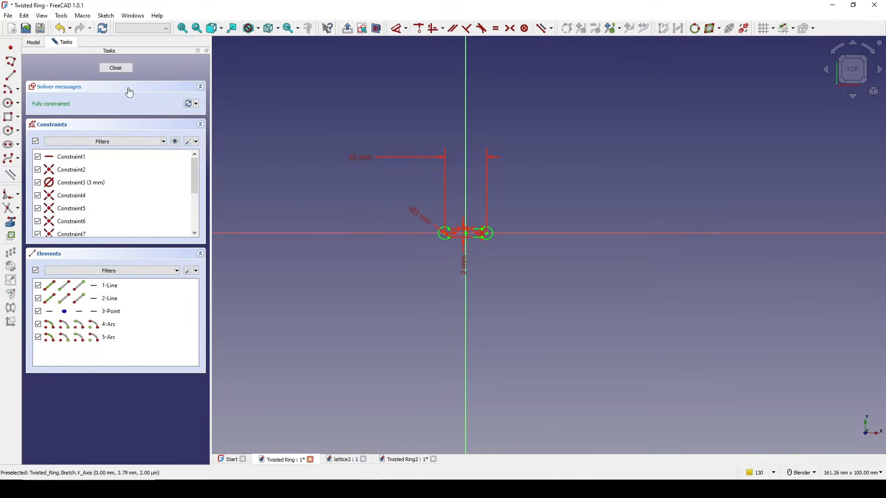
click(116, 68)
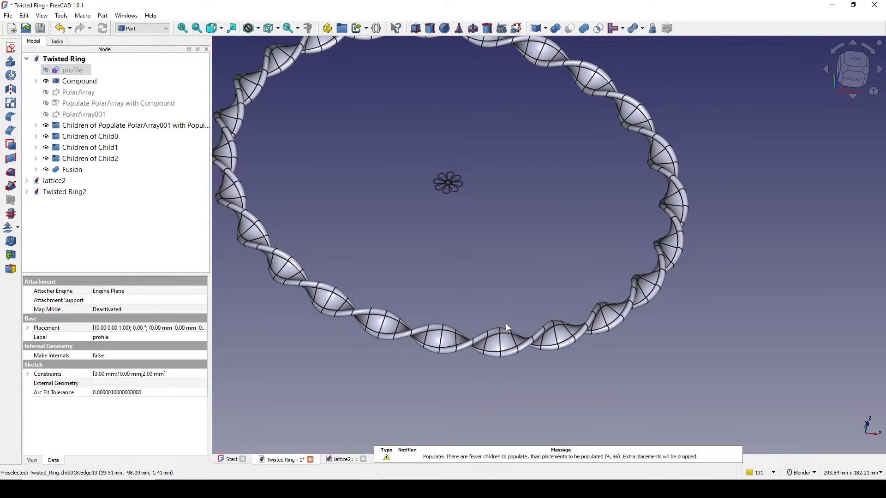
Step: Set the diameter of the profile sketch's end arcs to 4 mm and leave the sketch
double_click(77, 71)
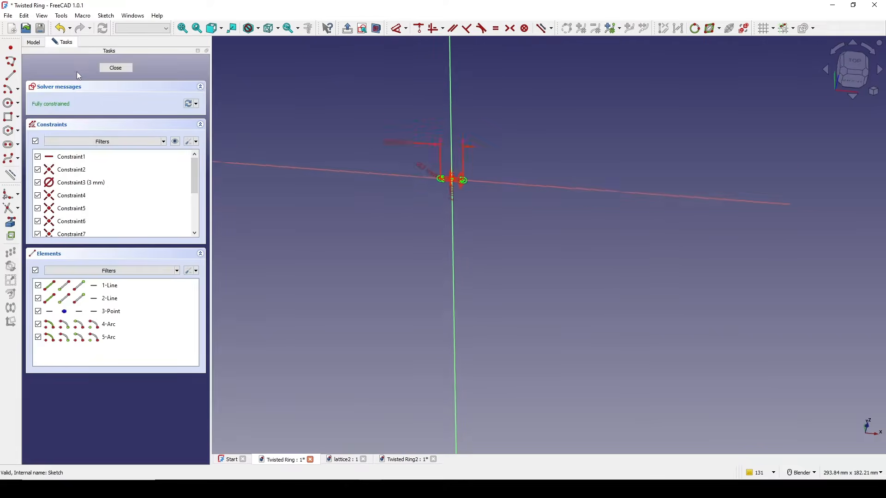
scroll(475, 201, up, 8)
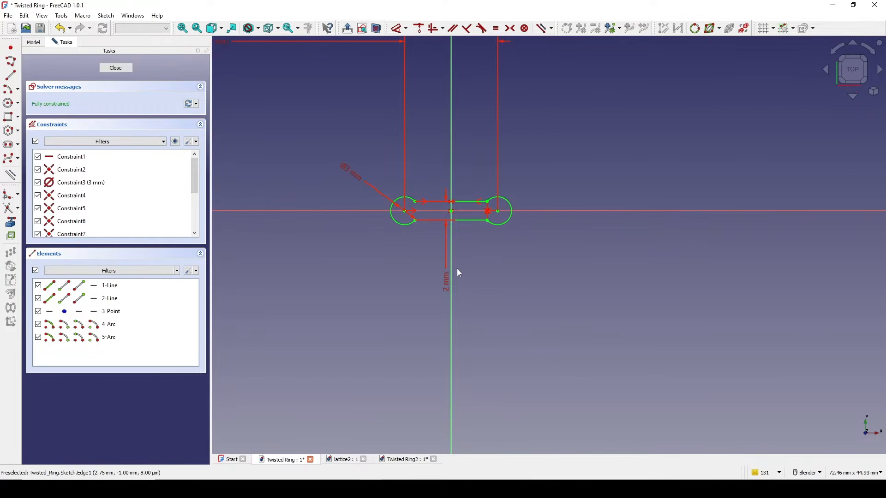
double_click(347, 168)
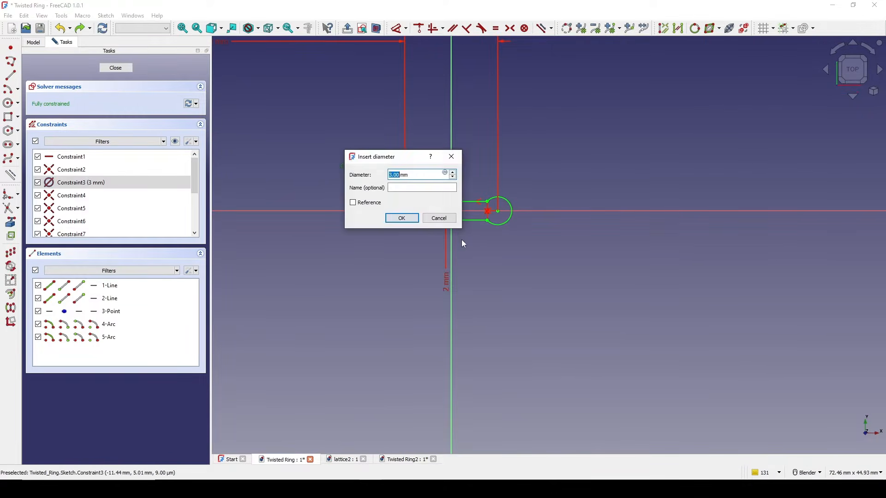
text(4)
click(405, 218)
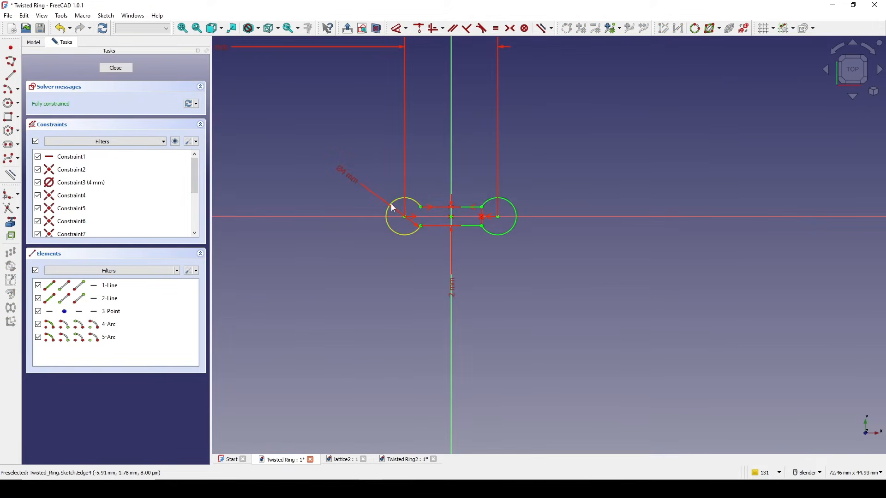
click(116, 67)
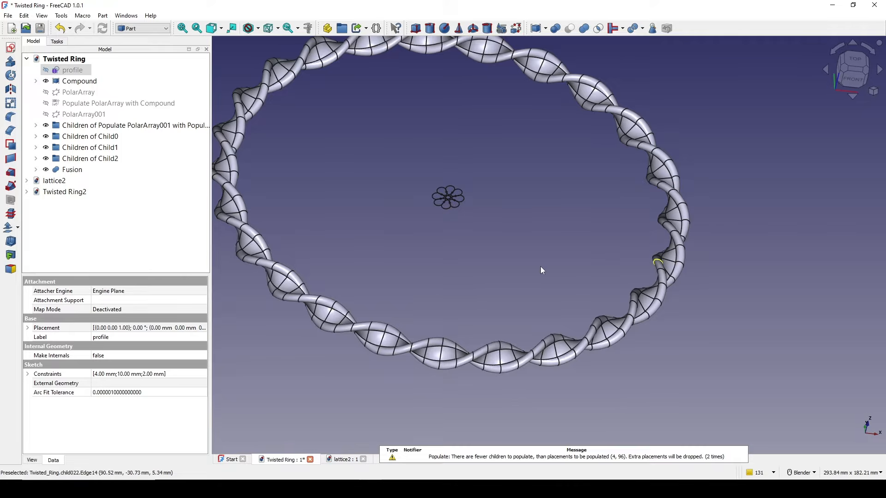
Step: Inspect the reshaped twisted ring and set the radius of the first PolarArray to 200 mm
middle_drag(541, 267, 604, 273)
scroll(554, 314, up, 6)
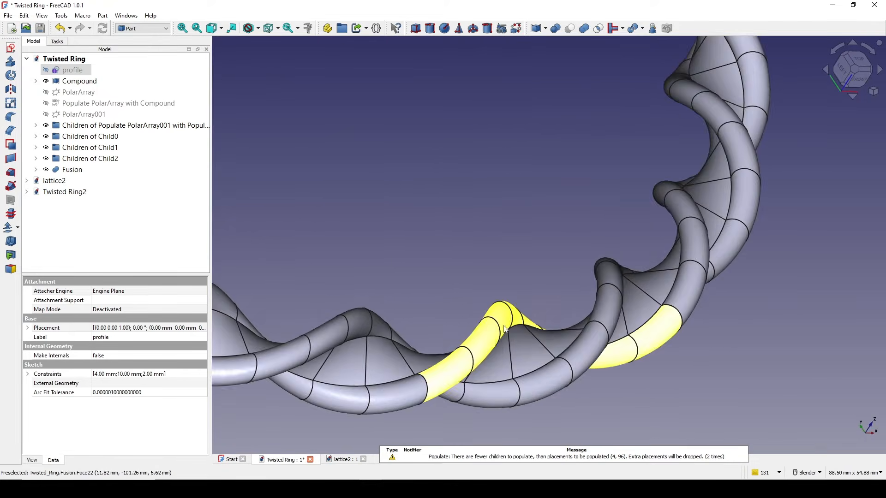
scroll(493, 336, down, 3)
scroll(410, 350, down, 6)
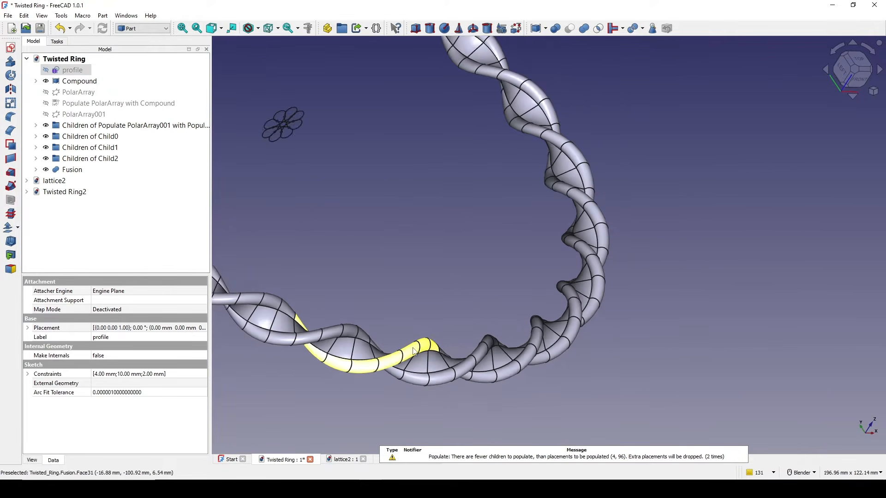
middle_drag(523, 267, 499, 218)
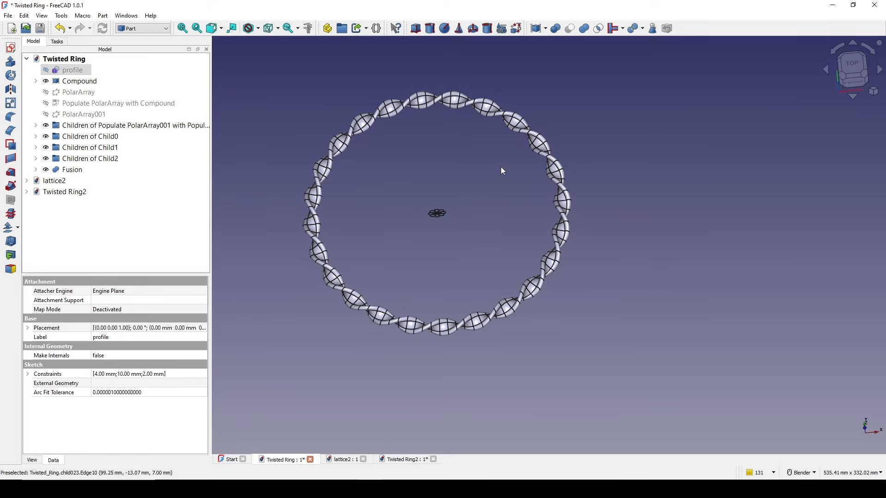
click(74, 92)
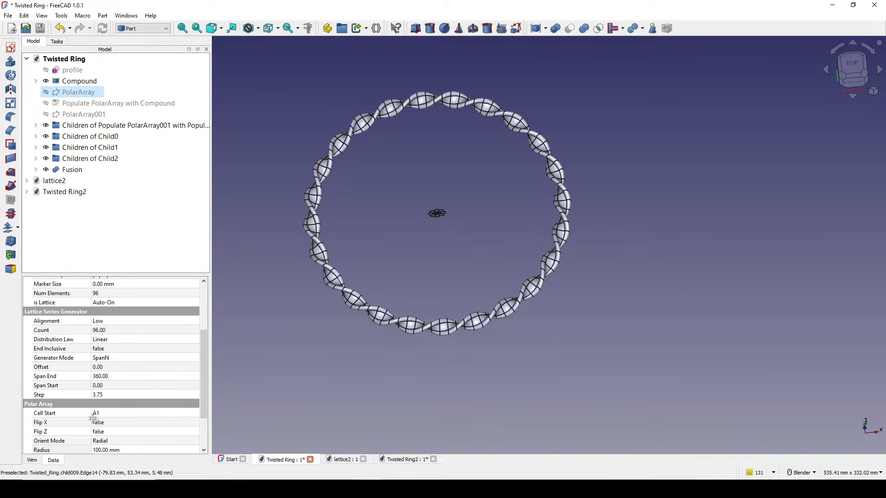
scroll(115, 402, down, 2)
click(113, 395)
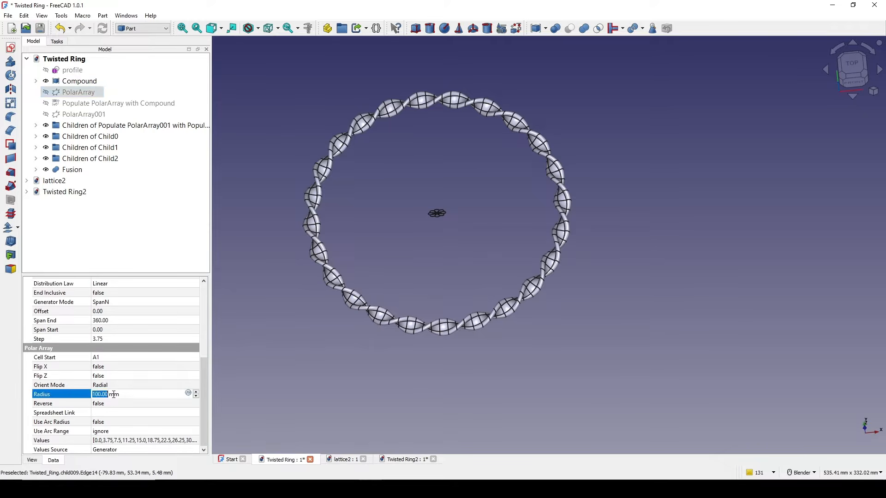
text(200)
key(Return)
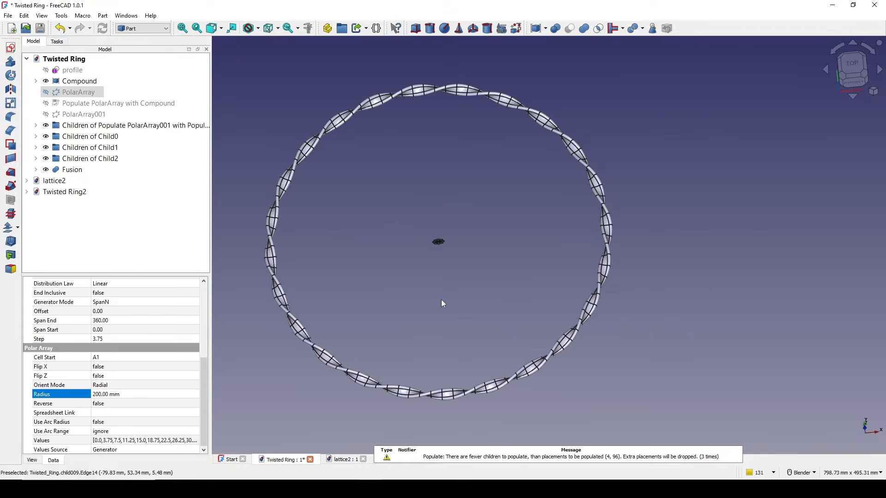
Step: Set the radius of the first PolarArray to 50 mm and inspect the smaller ring
middle_drag(473, 257, 477, 245)
click(115, 394)
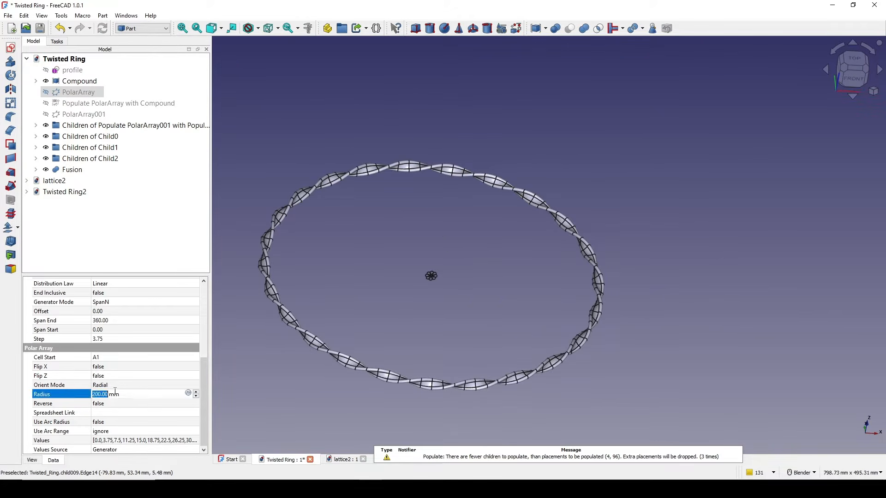
text(50)
key(Return)
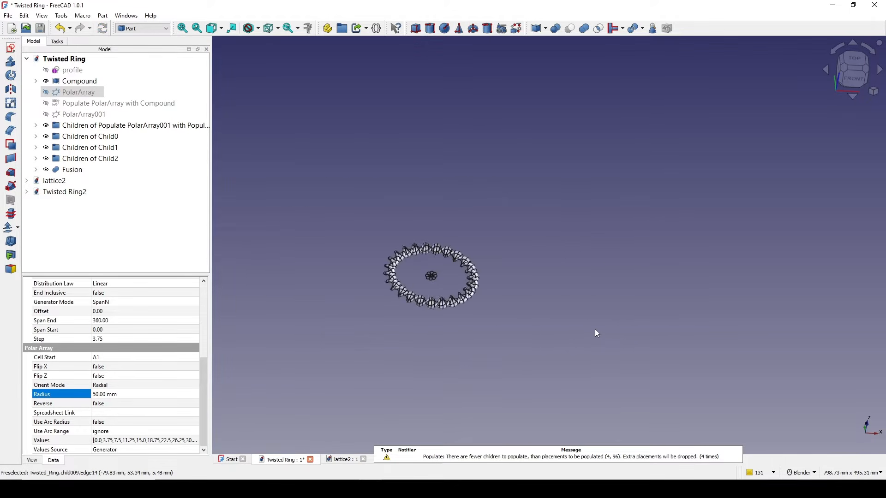
scroll(477, 312, up, 5)
shift+middle_drag(426, 252, 470, 300)
Step: In the lattice2 document, set the distance between the profile sketch's two end arcs to 20 mm and leave the sketch
click(344, 460)
scroll(415, 383, down, 2)
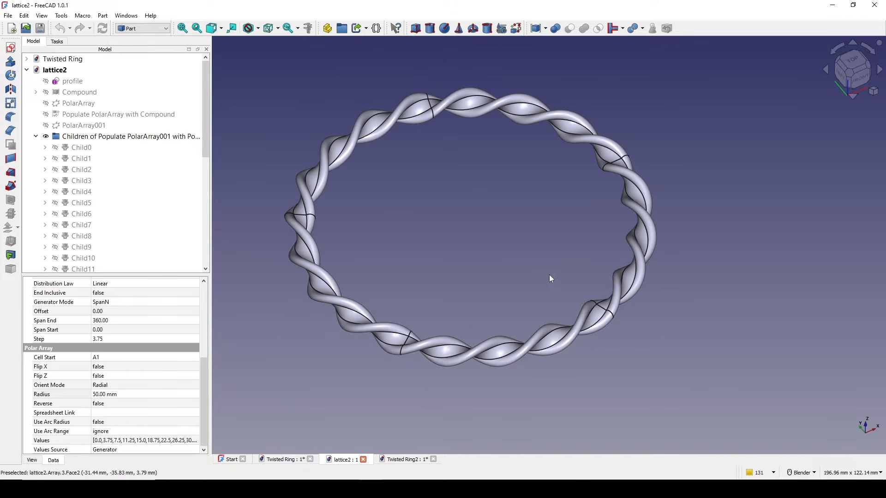
scroll(503, 299, up, 1)
shift+middle_drag(501, 298, 503, 276)
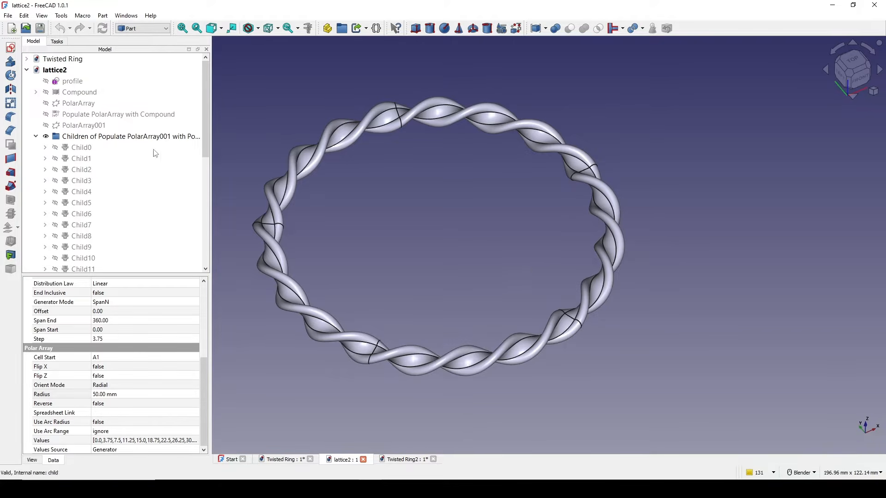
double_click(72, 81)
scroll(526, 208, up, 5)
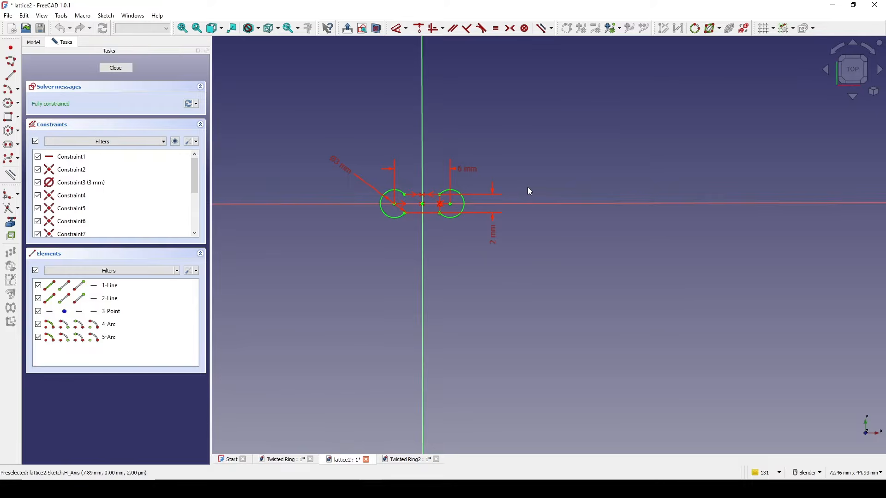
double_click(468, 171)
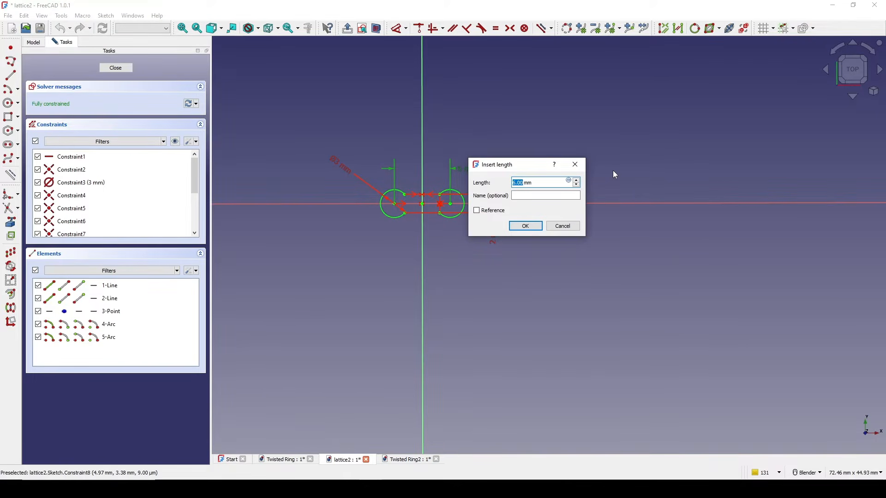
text(20)
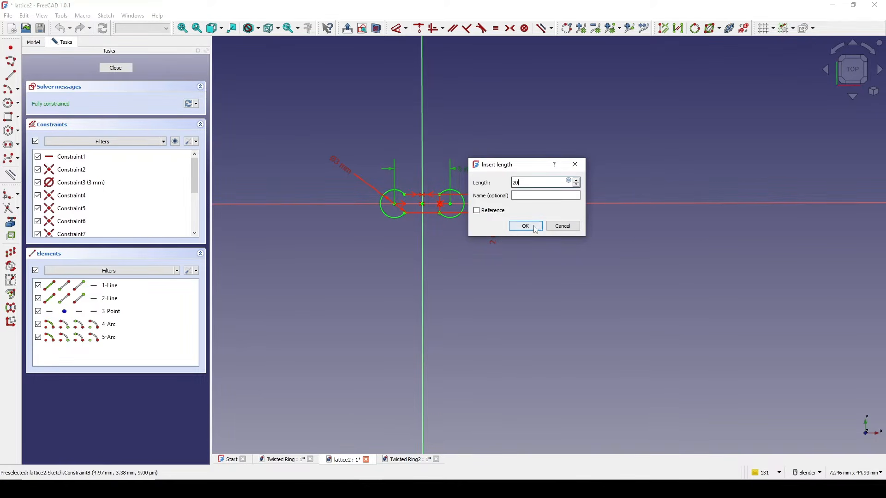
click(526, 227)
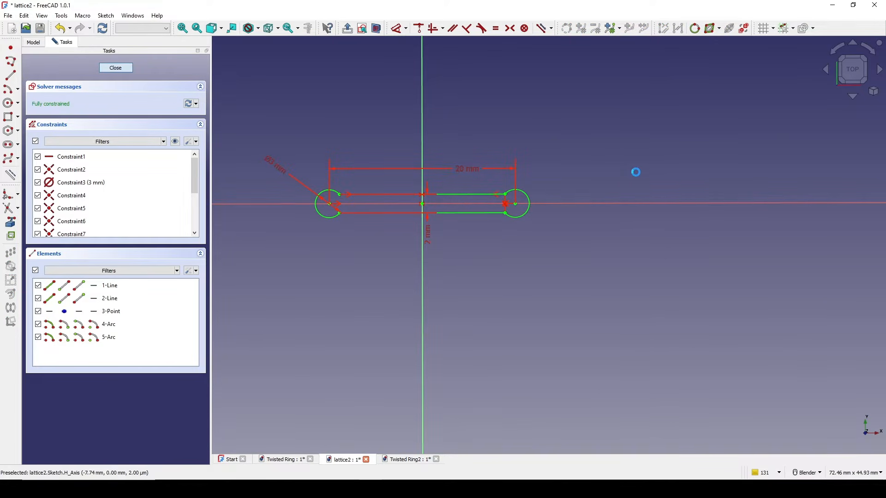
middle_drag(636, 173, 620, 227)
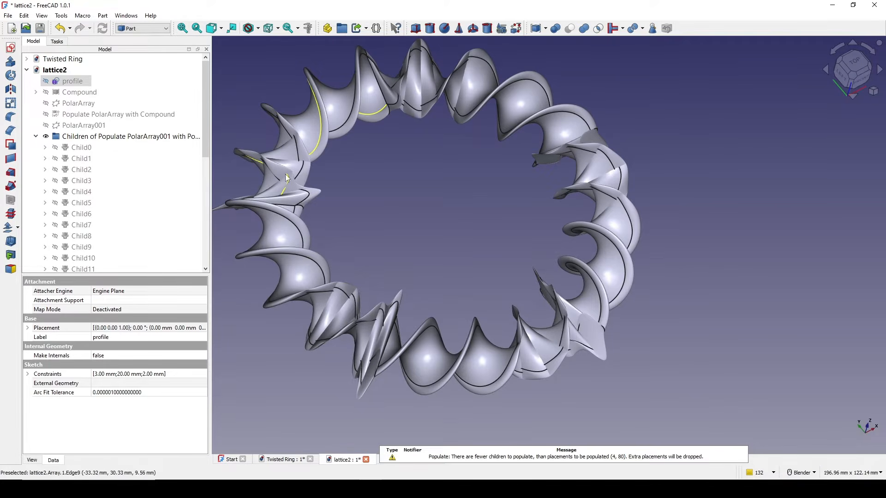
Step: Set the distance between the lattice2 profile sketch's two end arcs to 15 mm, leave the sketch and inspect the ring
double_click(72, 80)
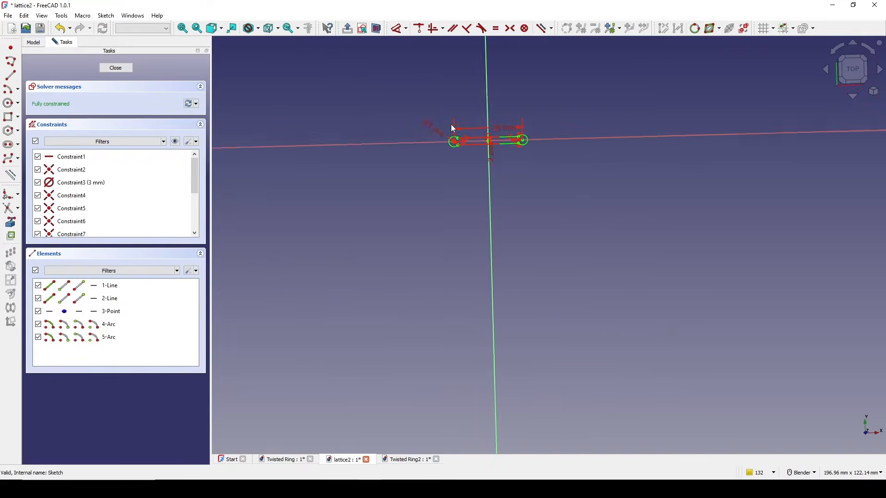
double_click(496, 184)
text(15)
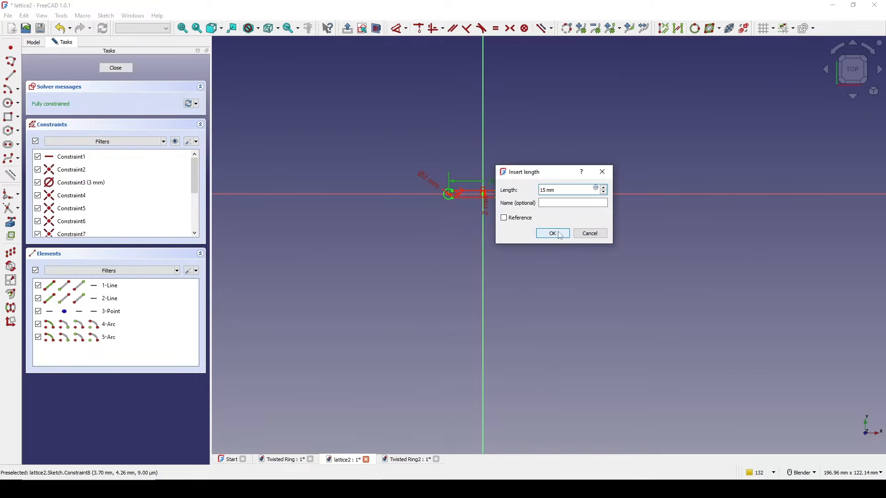
click(560, 235)
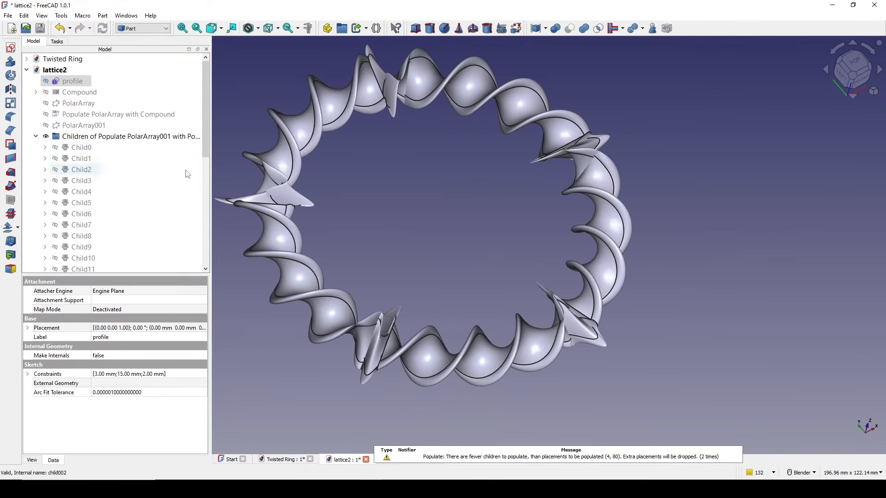
middle_drag(509, 171, 505, 166)
scroll(517, 170, down, 1)
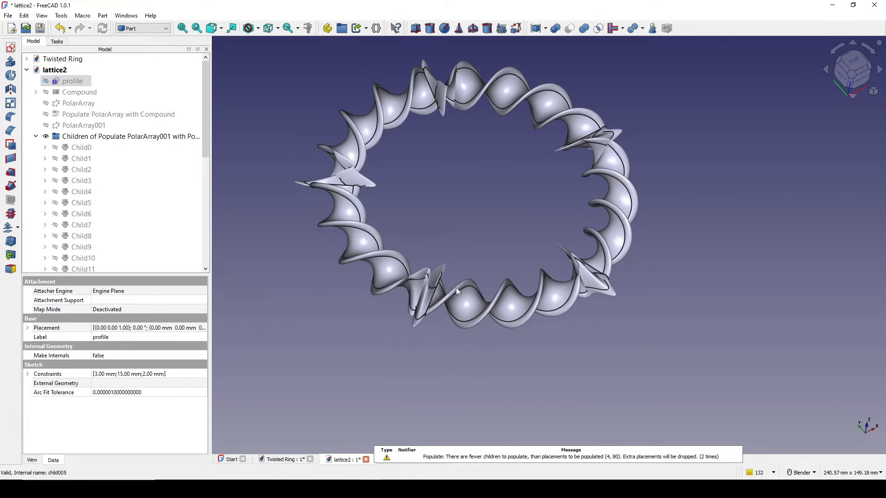
scroll(88, 238, down, 5)
scroll(88, 238, up, 5)
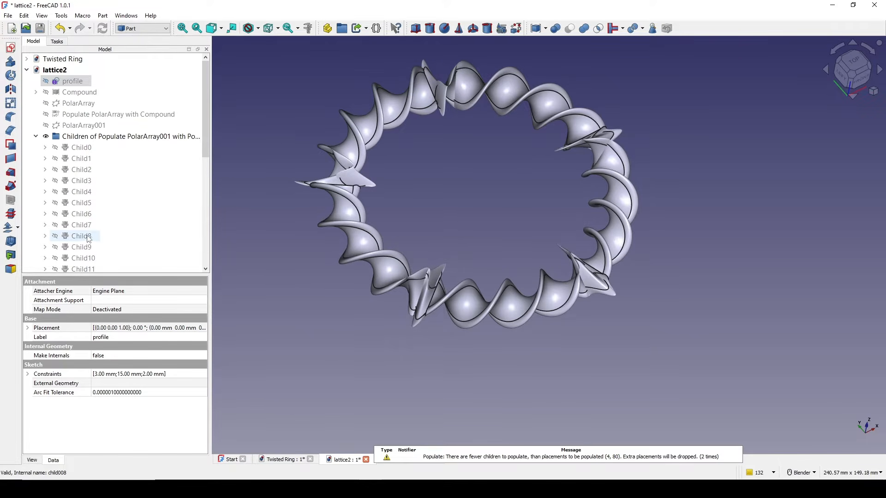
Step: Set the radius of the first PolarArray in the lattice2 document to 100 mm
click(79, 104)
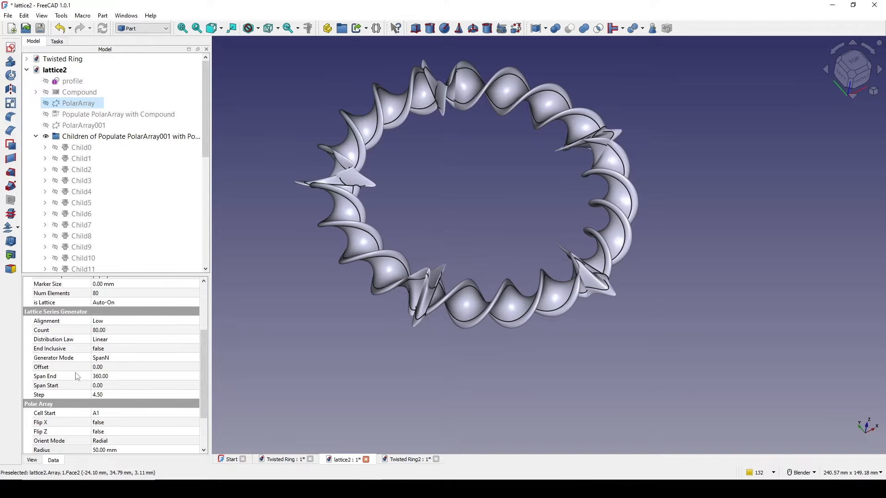
scroll(85, 374, down, 2)
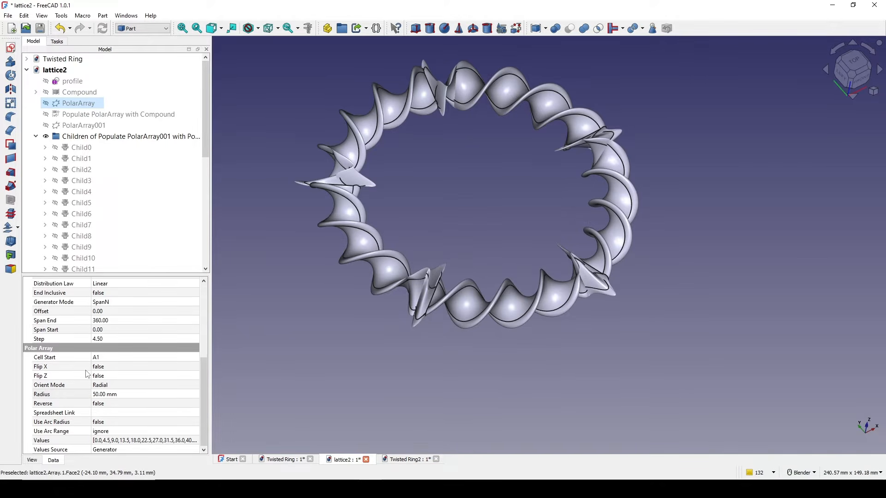
click(122, 395)
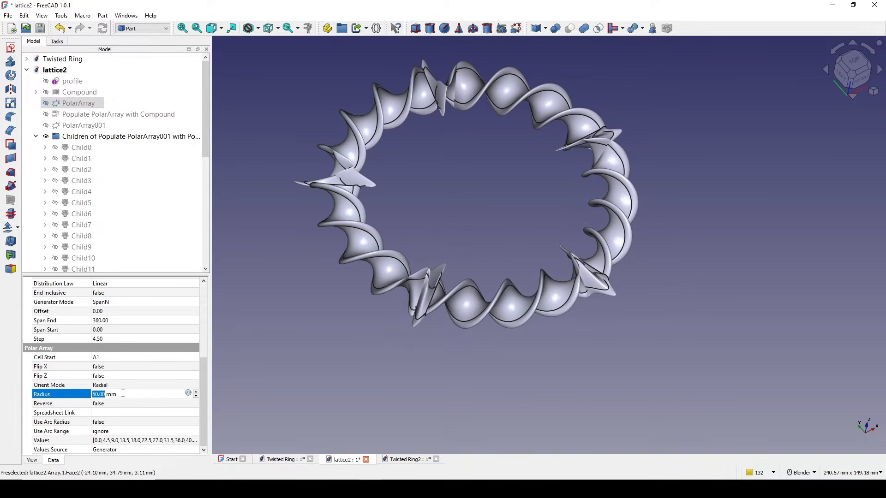
text(100)
click(366, 405)
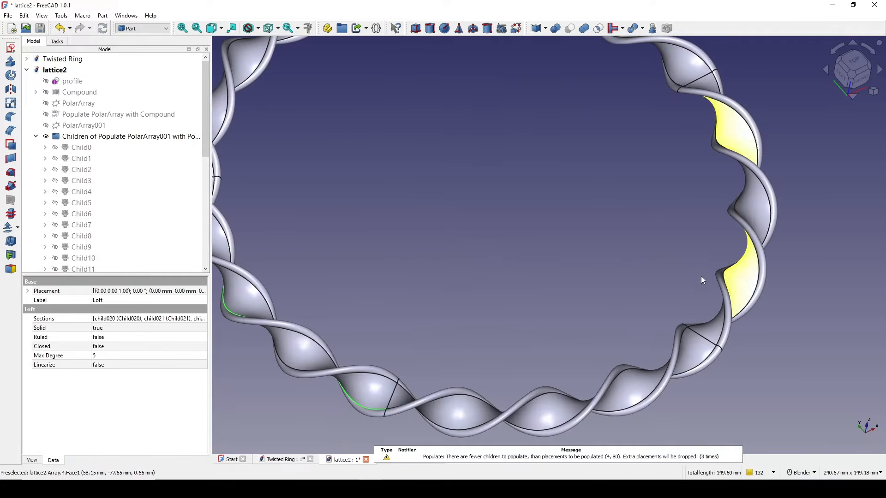
scroll(608, 286, down, 3)
shift+middle_drag(589, 260, 415, 360)
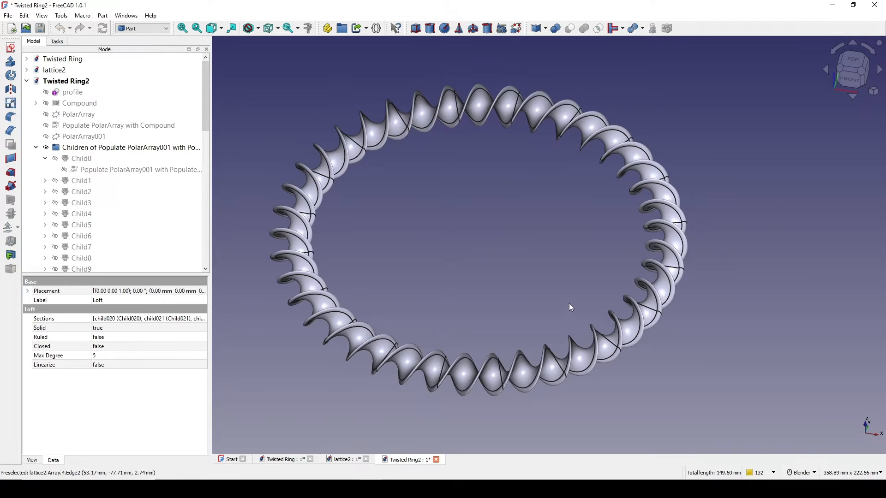
Step: Inspect the twisted ring in the Twisted Ring2 document from different angles
middle_drag(614, 323, 565, 276)
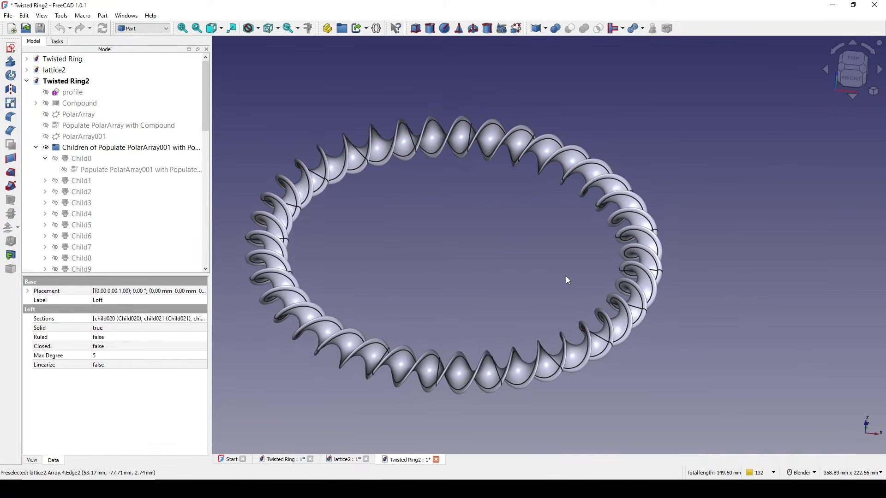
middle_drag(577, 322, 595, 318)
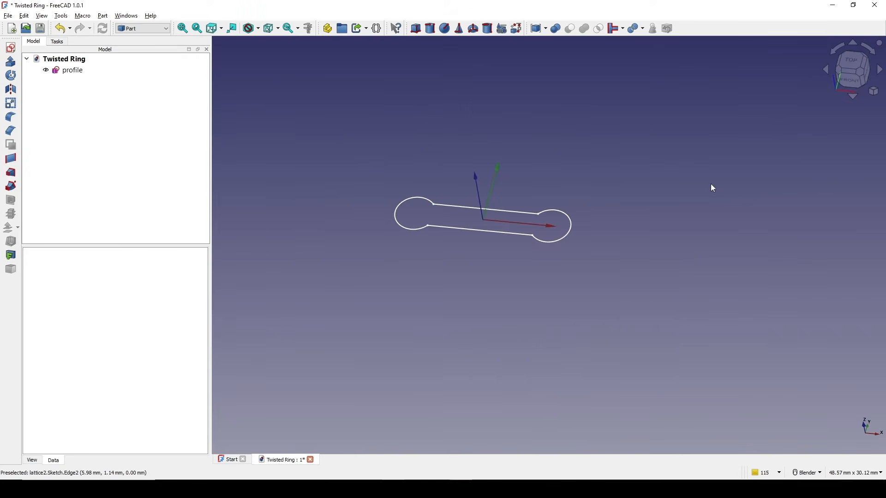
Step: Examine the profile sketch in the Twisted Ring document at an angle and from the top
click(850, 59)
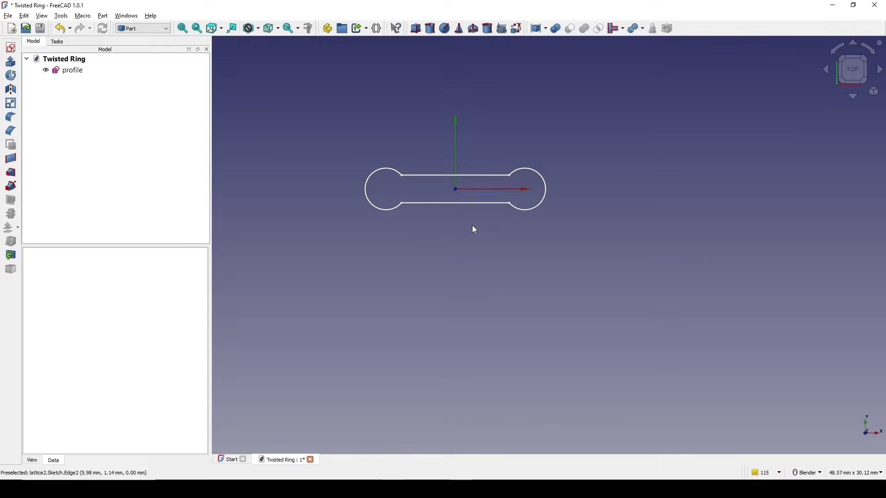
mouse_move(473, 229)
middle_down()
mouse_move(489, 228)
mouse_move(478, 263)
mouse_move(458, 259)
mouse_move(569, 167)
mouse_move(522, 146)
mouse_move(528, 152)
middle_up()
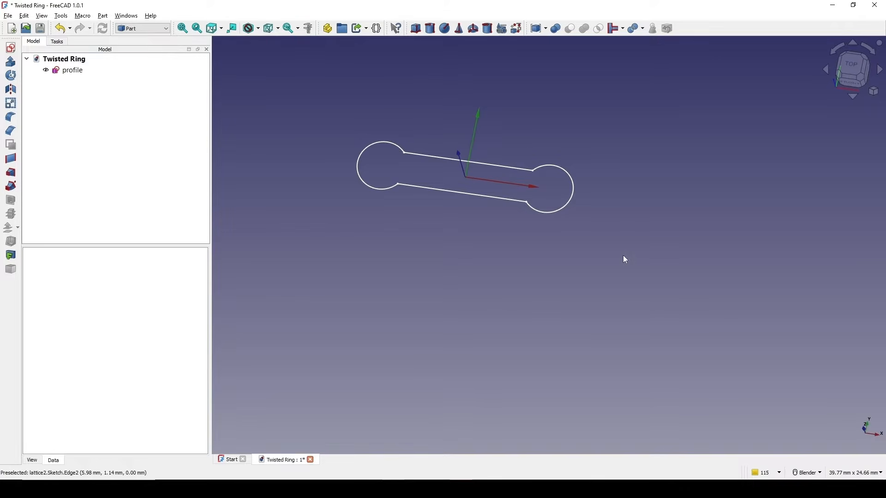
shift+middle_drag(570, 260, 566, 247)
click(370, 489)
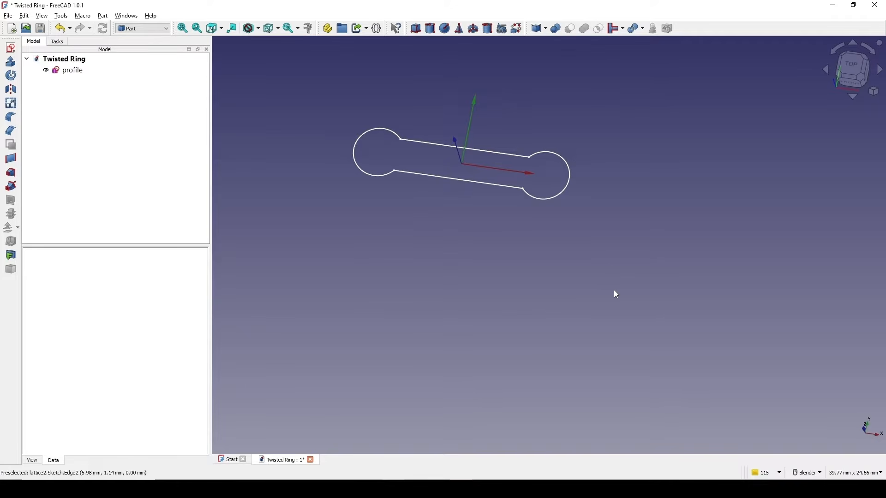
shift+middle_drag(539, 217, 499, 237)
click(848, 67)
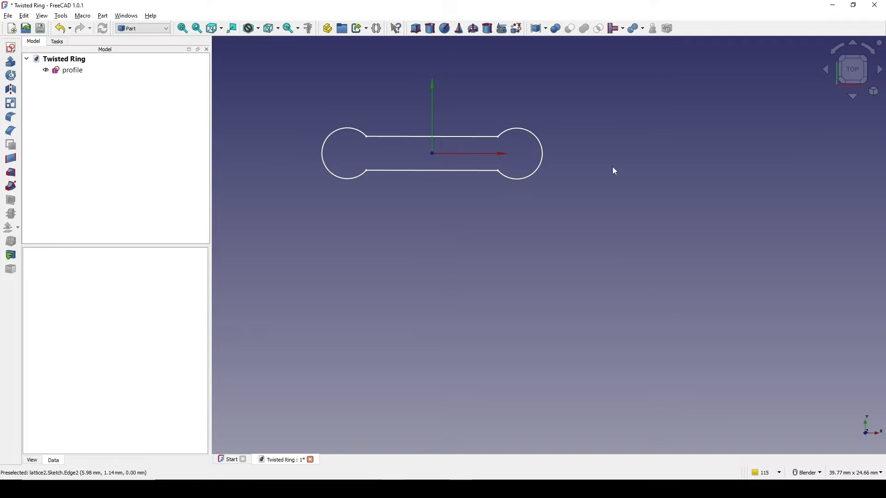
shift+middle_drag(561, 95, 561, 139)
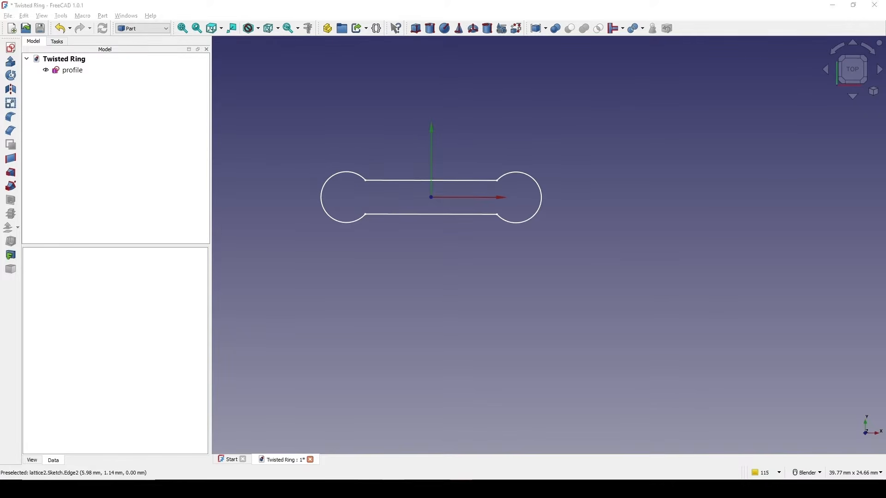
Step: Switch to the YouTube video on the 4-revolution twisted bracelet, view its rotated profile copies full screen, and return to FreeCAD
key(alt+Tab)
key(f)
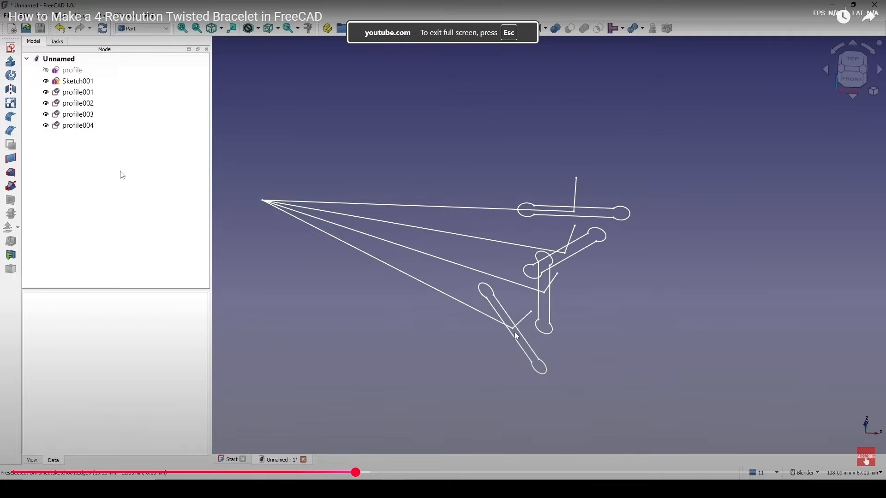
key(alt+Tab)
Step: In the Draft workbench, clone the profile sketch four times in a chain, making each new clone from the preceding one
click(68, 71)
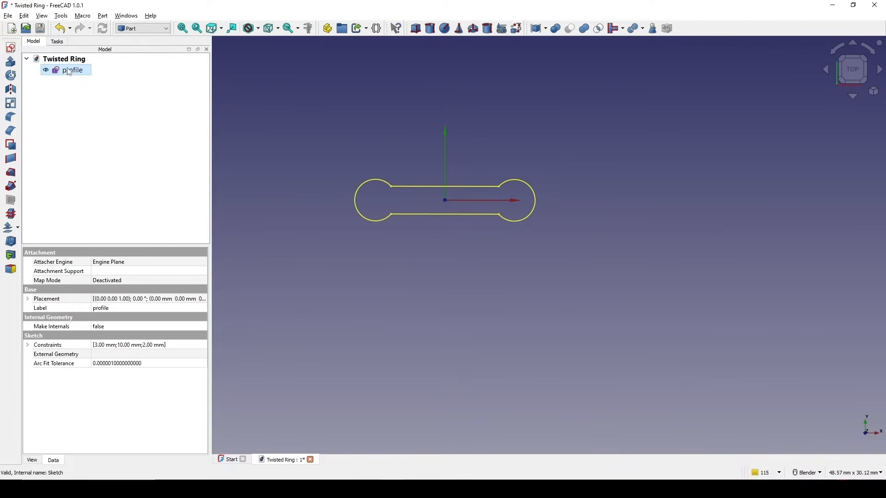
click(140, 29)
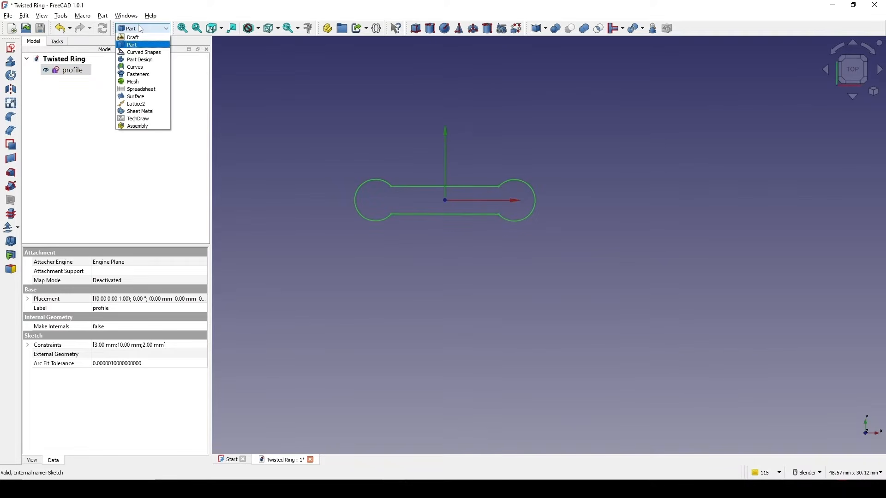
click(135, 37)
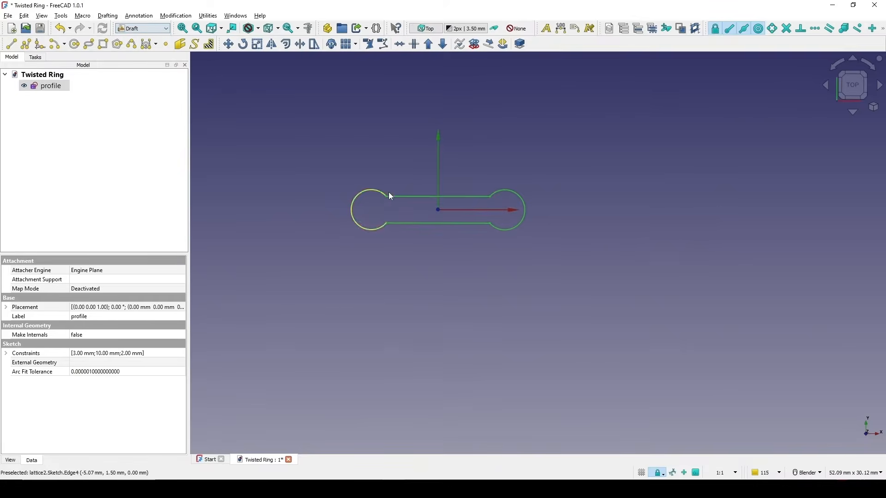
scroll(473, 173, up, 2)
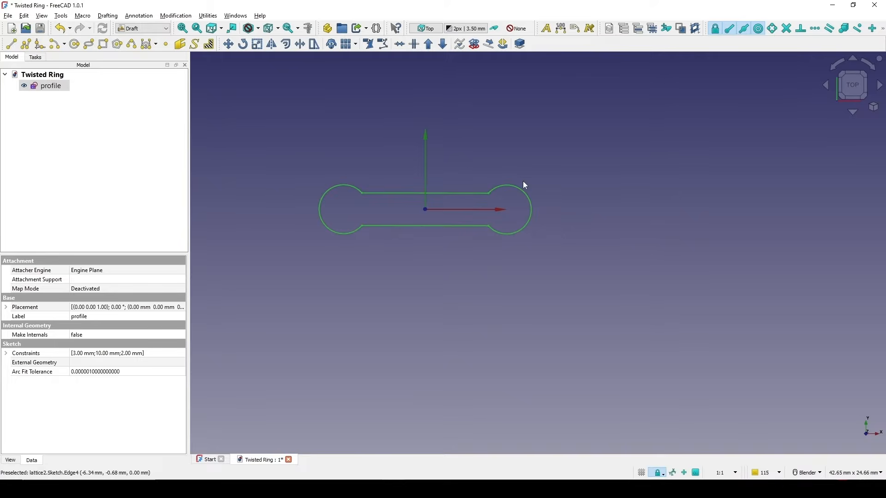
click(332, 48)
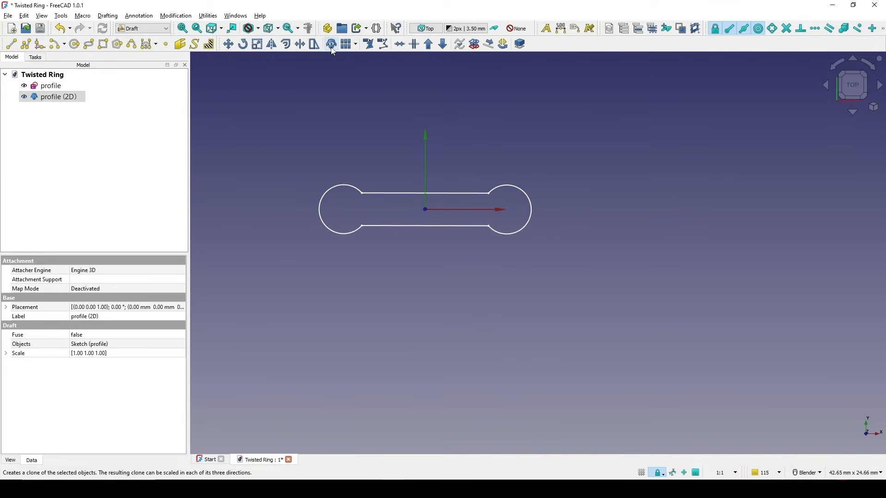
click(332, 48)
click(332, 48)
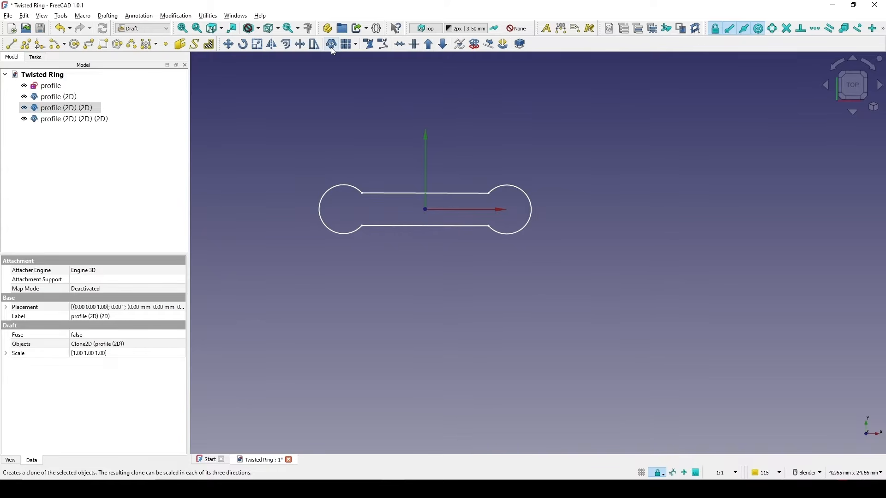
click(332, 48)
click(358, 132)
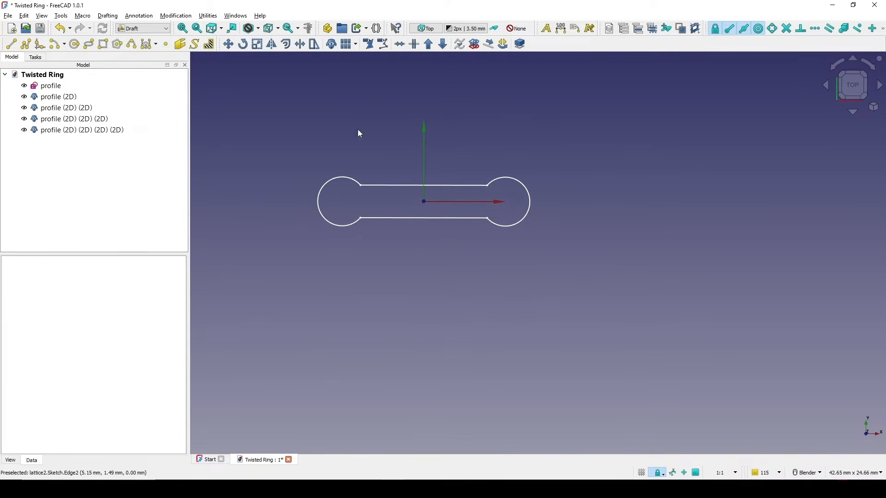
Step: Hide the original profile sketch and rename its first clone as 1
click(38, 89)
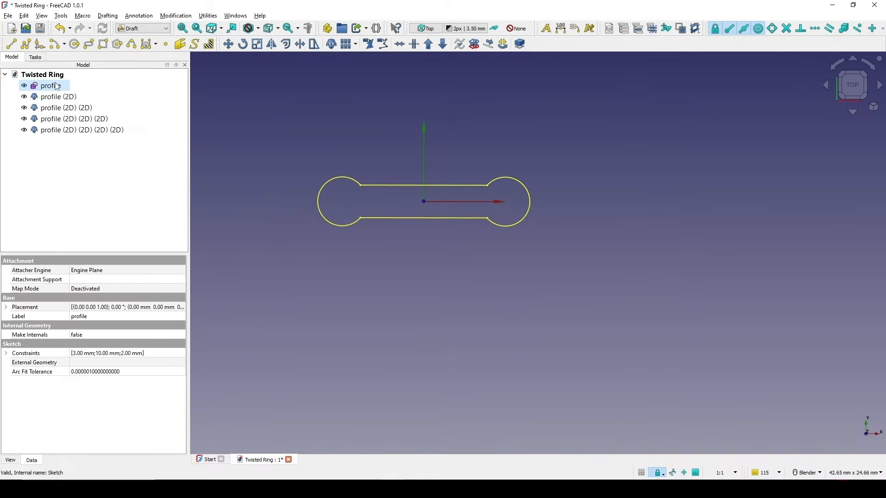
key(space)
click(52, 96)
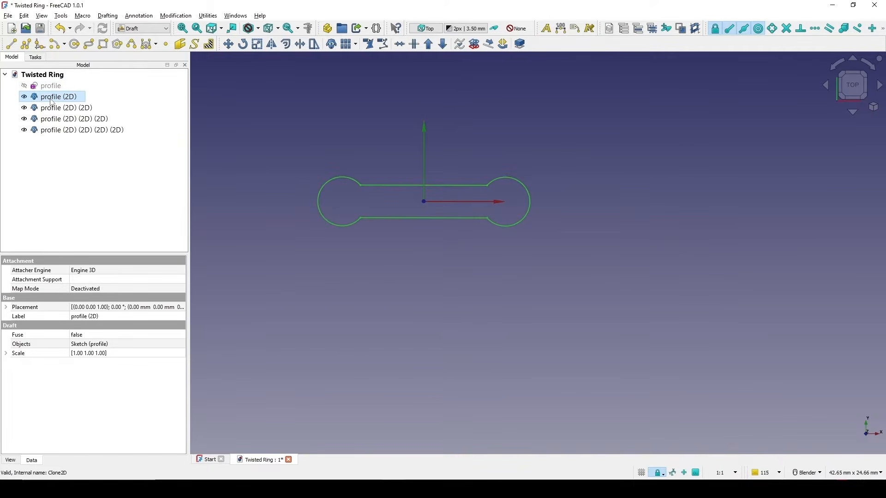
right_click(51, 97)
click(119, 411)
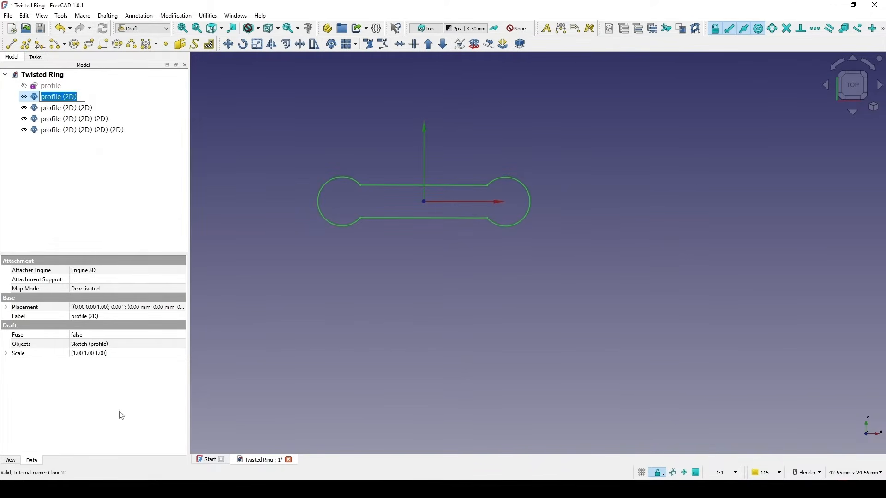
text(1)
key(Return)
Step: Rename the second clone, profile (2D) (2D), as 2
click(69, 109)
right_click(70, 109)
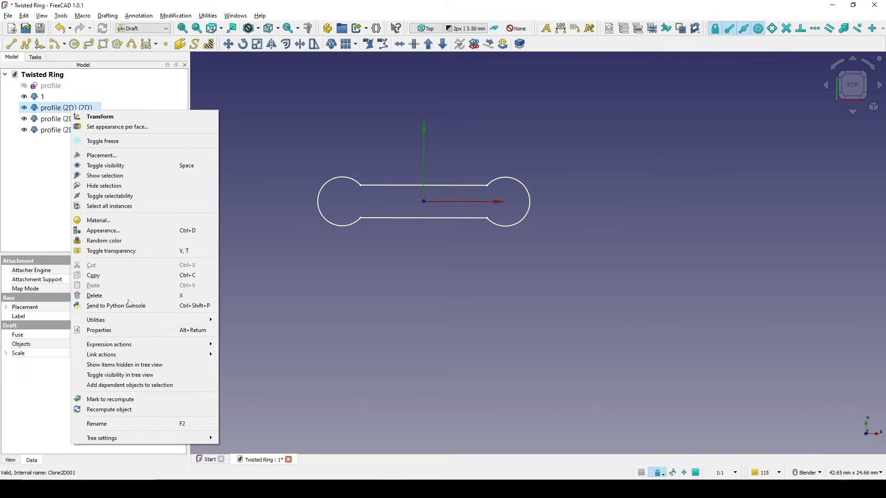
click(125, 422)
text(2)
key(Return)
Step: Rename the third clone, profile (2D) (2D) (2D), as 3
click(78, 119)
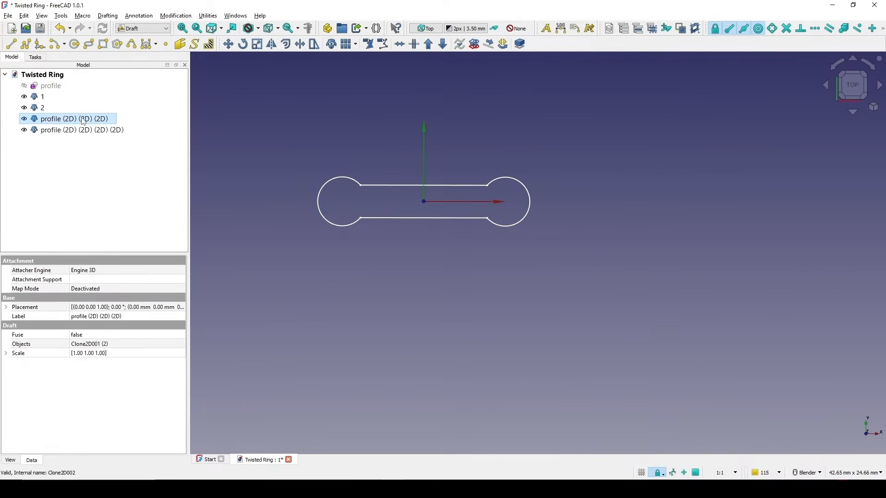
right_click(79, 119)
click(127, 433)
text(3)
key(Return)
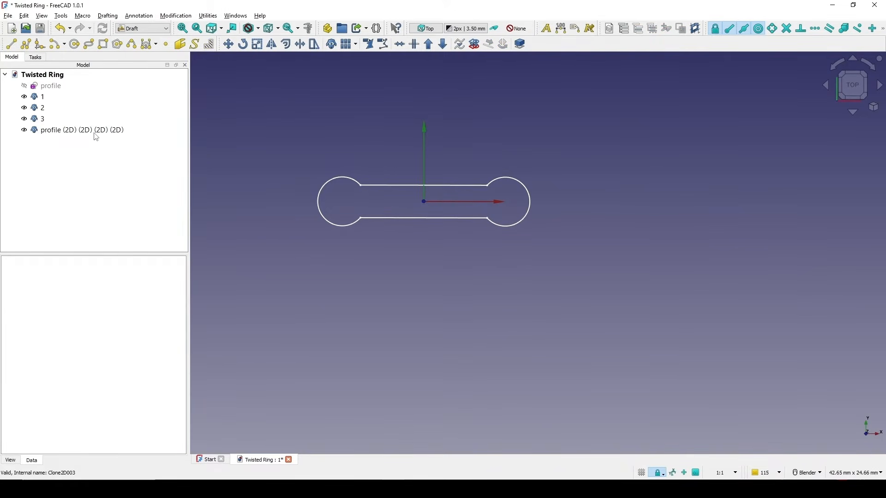
Step: Rename the fourth clone, profile (2D) (2D) (2D) (2D), as 4
click(95, 131)
right_click(95, 131)
click(121, 446)
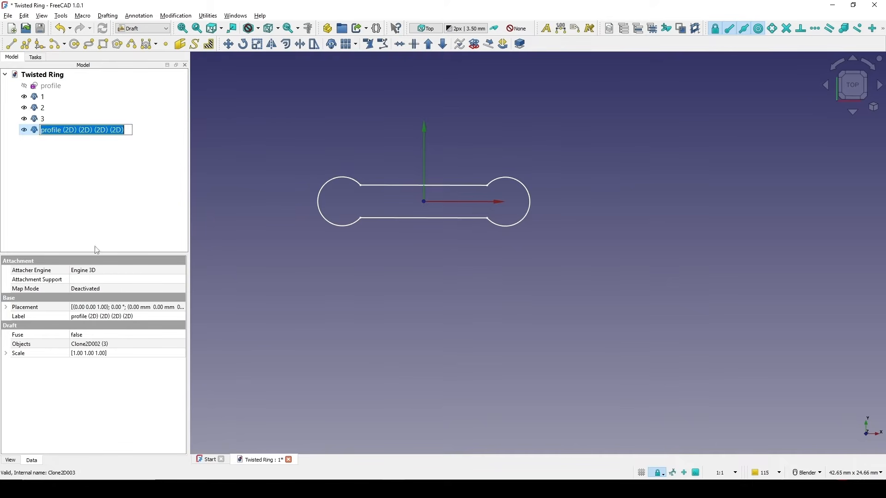
text(4)
click(314, 175)
shift+middle_drag(486, 172, 494, 170)
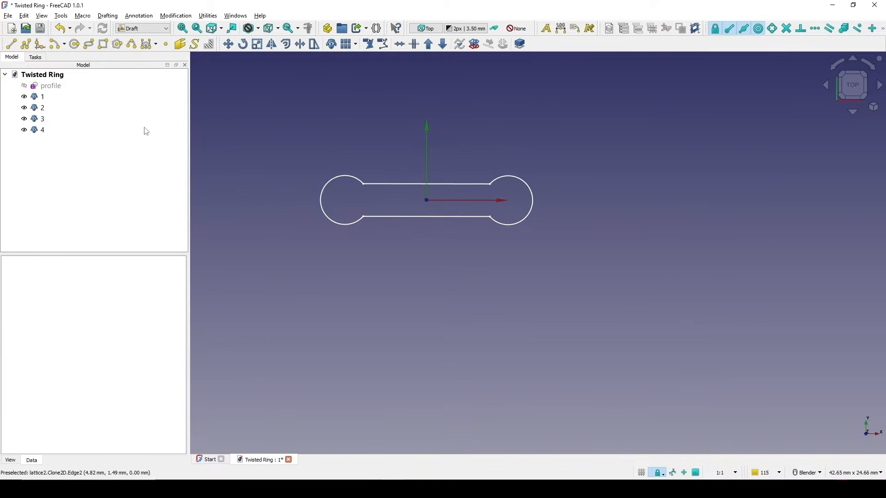
Step: Rotate clone 2 by 45° in the profile plane about the origin using Transform
click(40, 98)
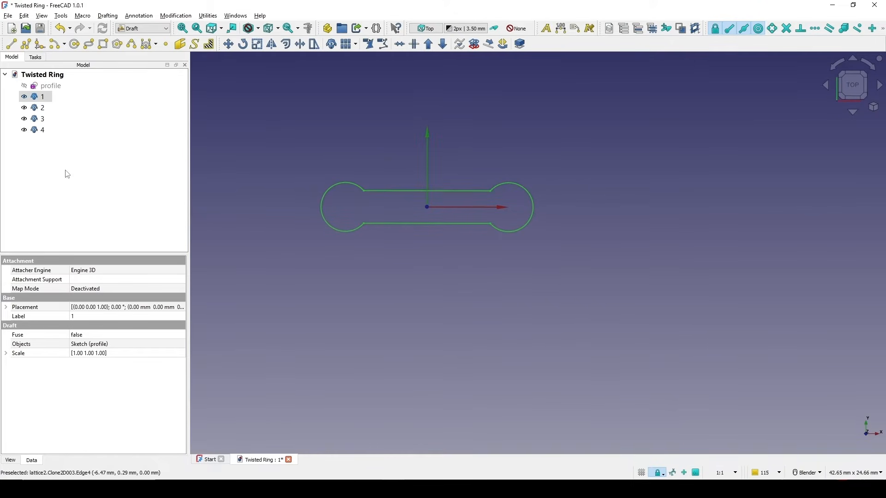
right_click(40, 107)
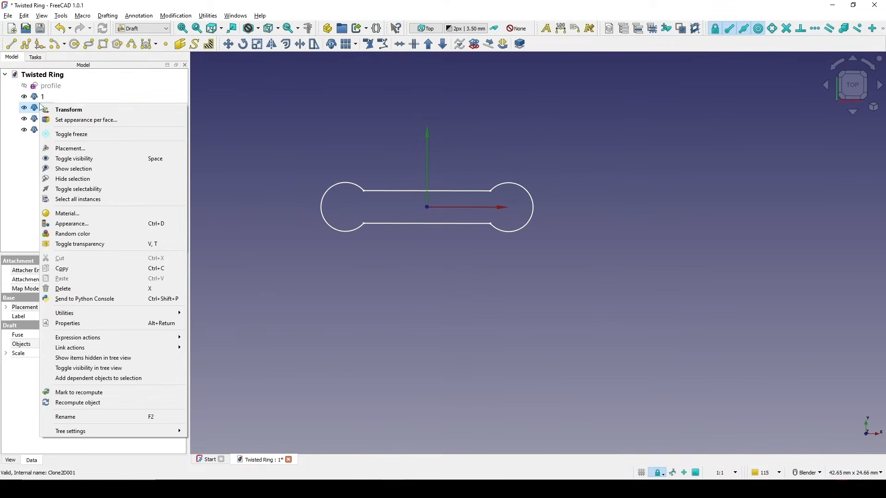
click(72, 111)
drag(77, 125, 26, 125)
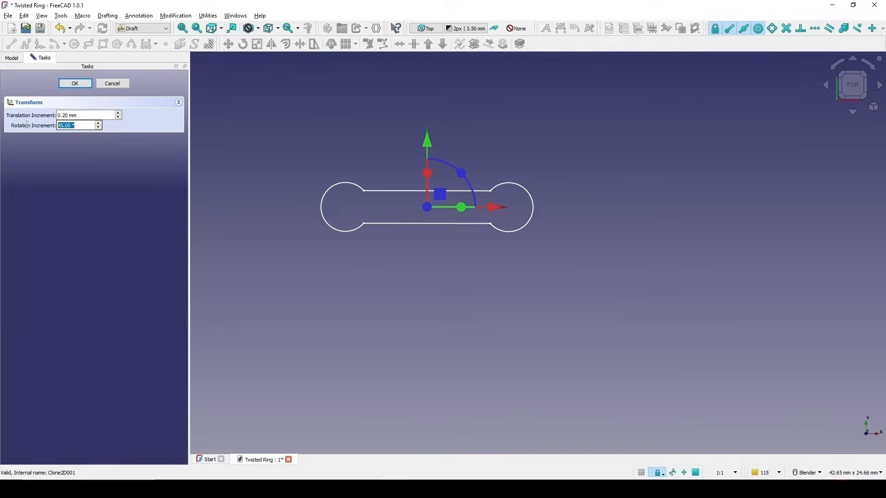
shift+middle_drag(493, 191, 491, 186)
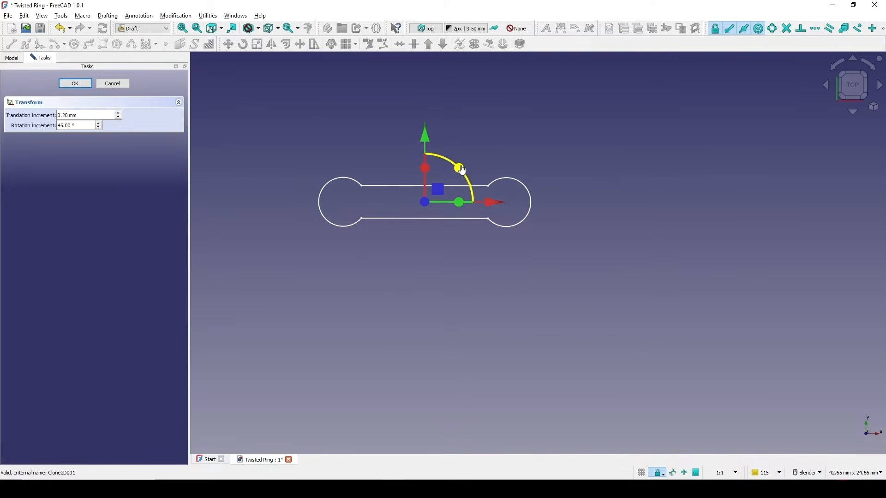
drag(462, 170, 439, 122)
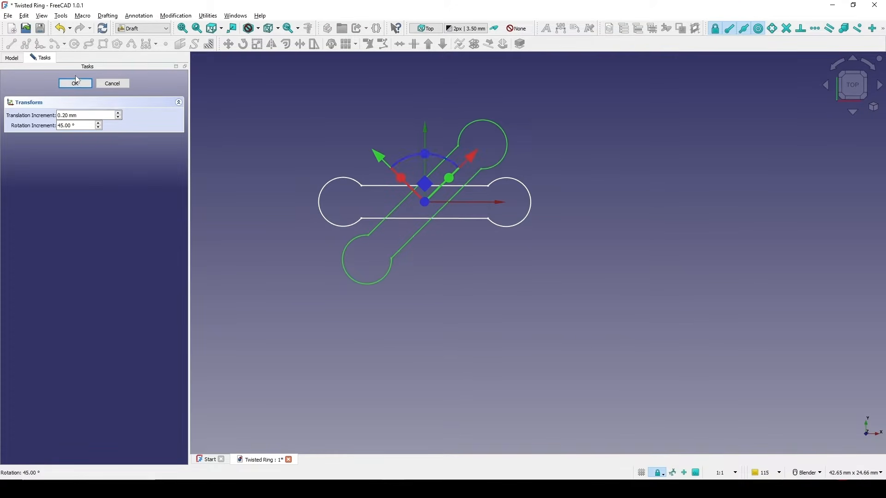
click(75, 83)
Step: Rotate clone 3 by 90° in the profile plane about the origin using Transform
mouse_move(536, 203)
middle_down()
mouse_move(519, 225)
mouse_move(531, 196)
middle_up()
click(40, 120)
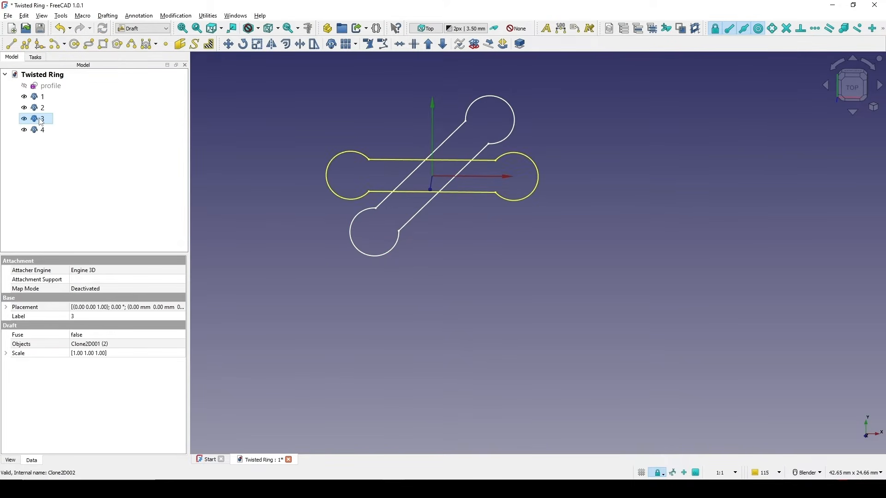
right_click(41, 122)
click(60, 125)
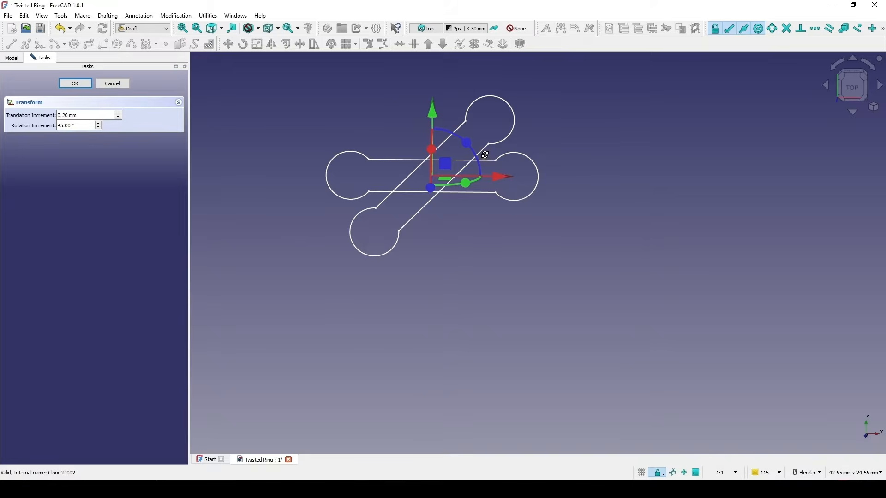
middle_drag(484, 154, 490, 148)
drag(467, 185, 393, 154)
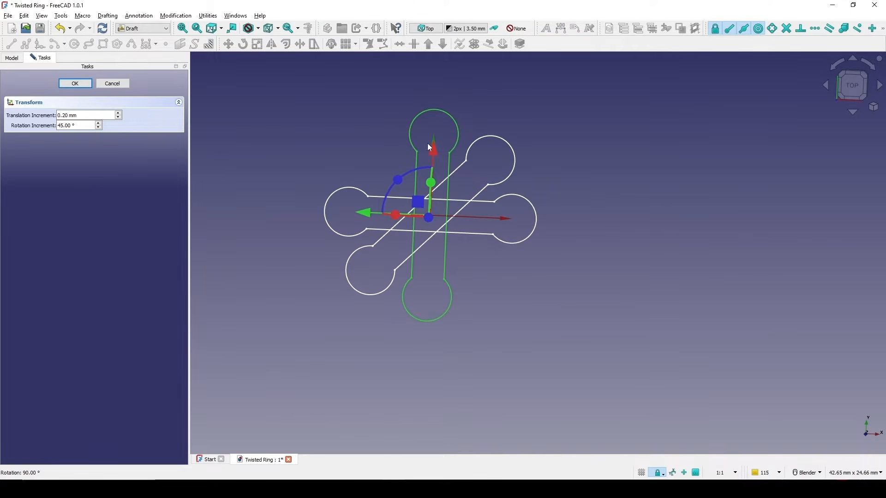
click(75, 83)
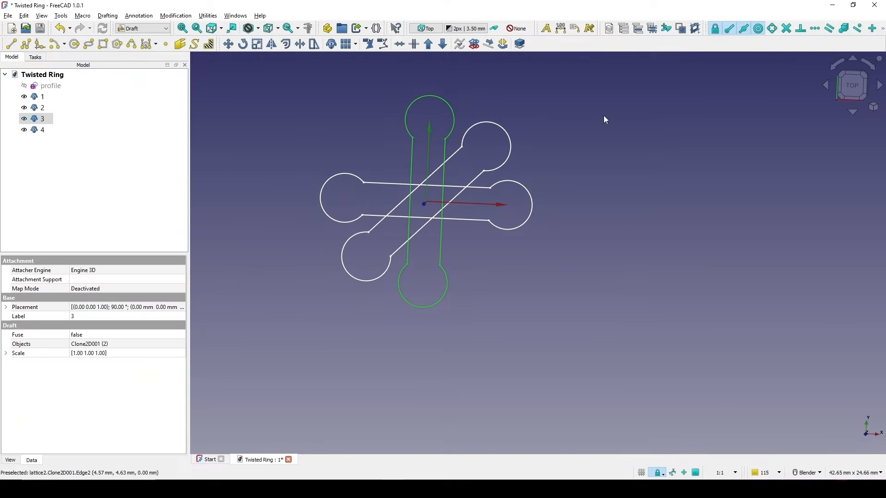
Step: Rotate clone 4 by 135° in the profile plane about the origin using Transform
click(840, 87)
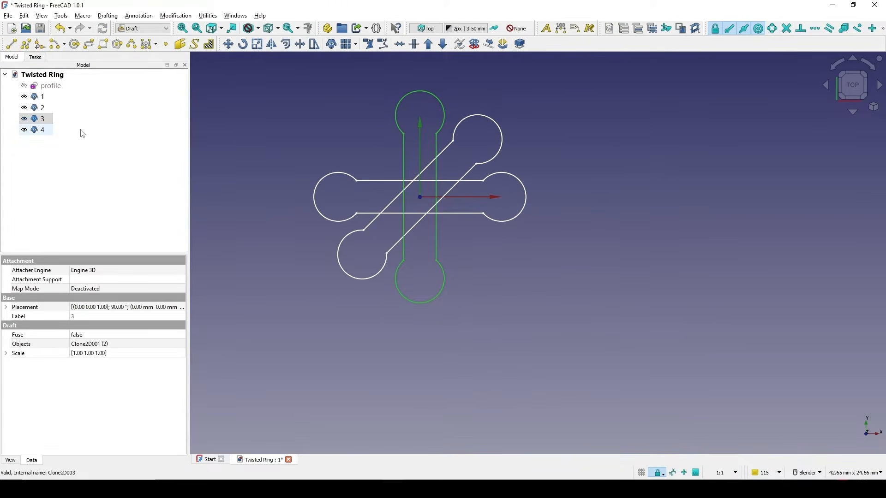
right_click(42, 130)
click(75, 139)
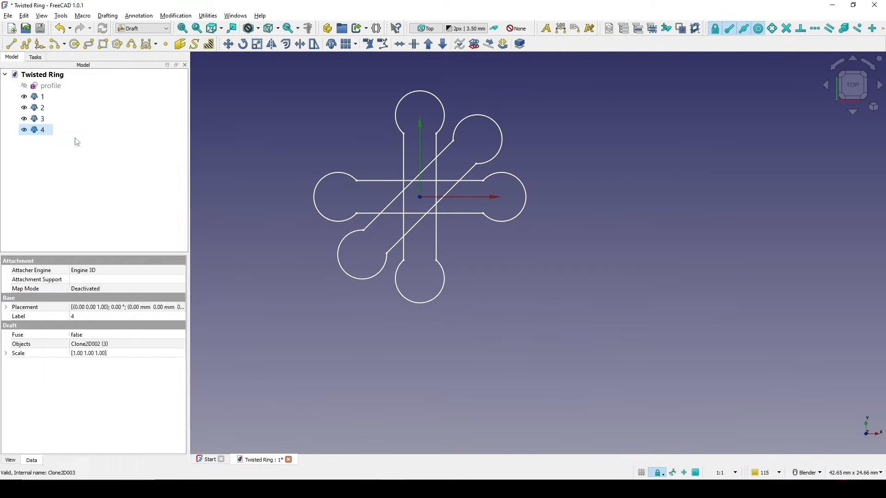
drag(456, 163, 191, 138)
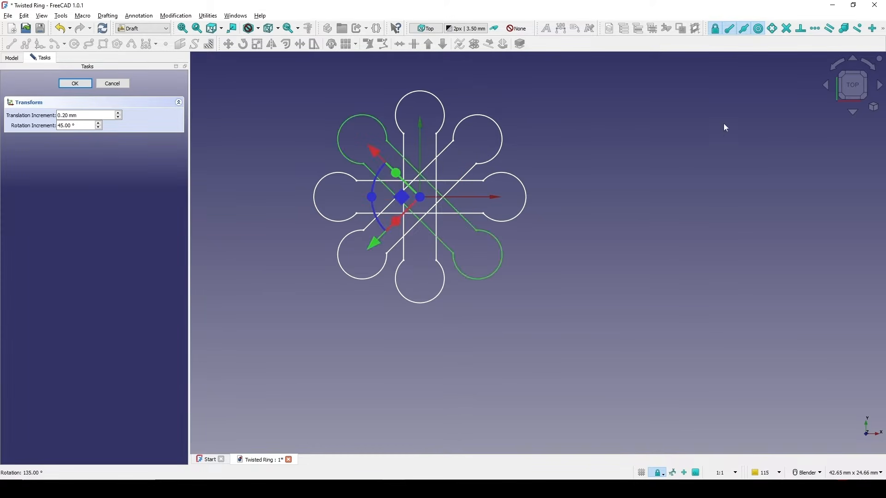
click(75, 85)
click(692, 194)
Step: Combine clones 1, 2, 3 and 4 into one compound in the Part workbench
scroll(693, 194, down, 1)
middle_drag(757, 159, 720, 185)
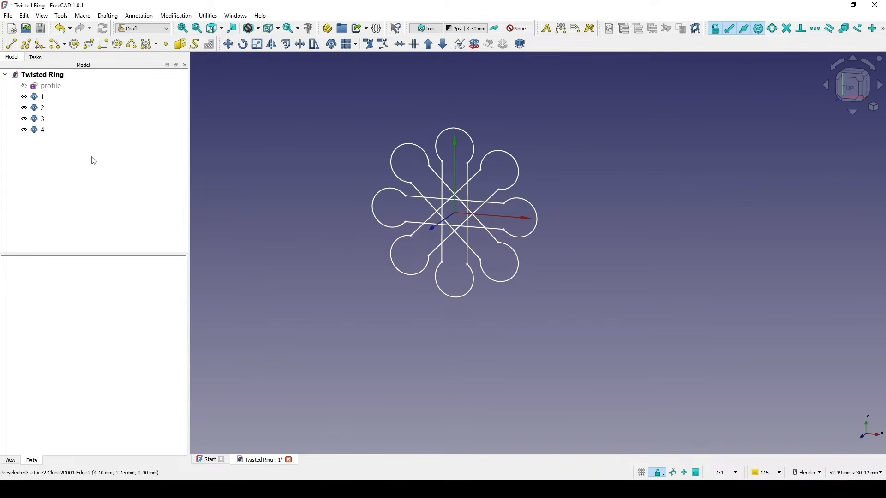
click(40, 97)
shift+click(42, 130)
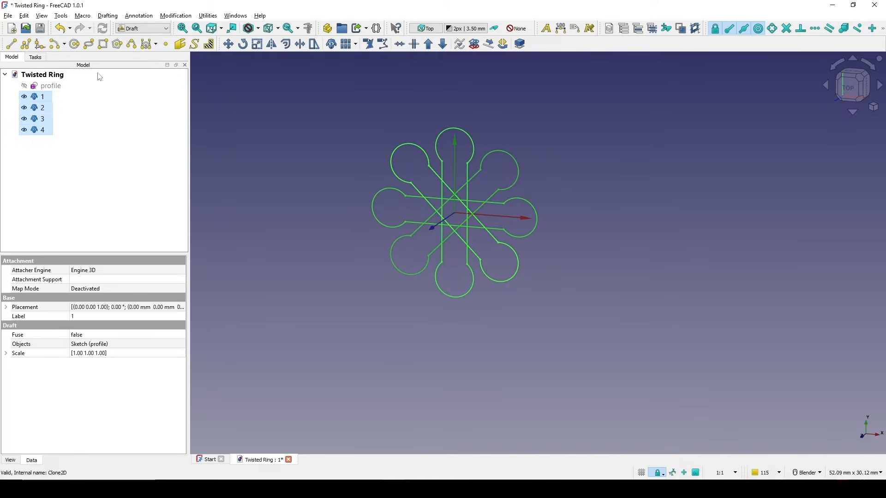
click(144, 28)
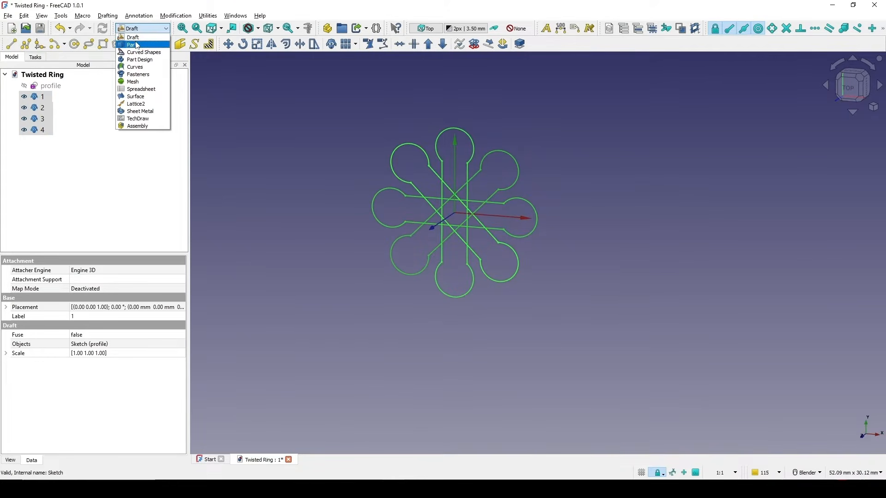
click(132, 45)
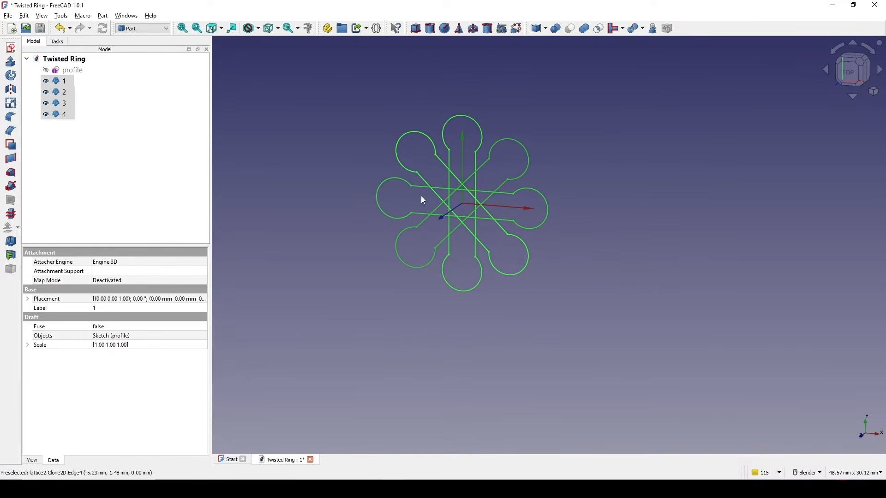
click(102, 16)
mouse_move(132, 226)
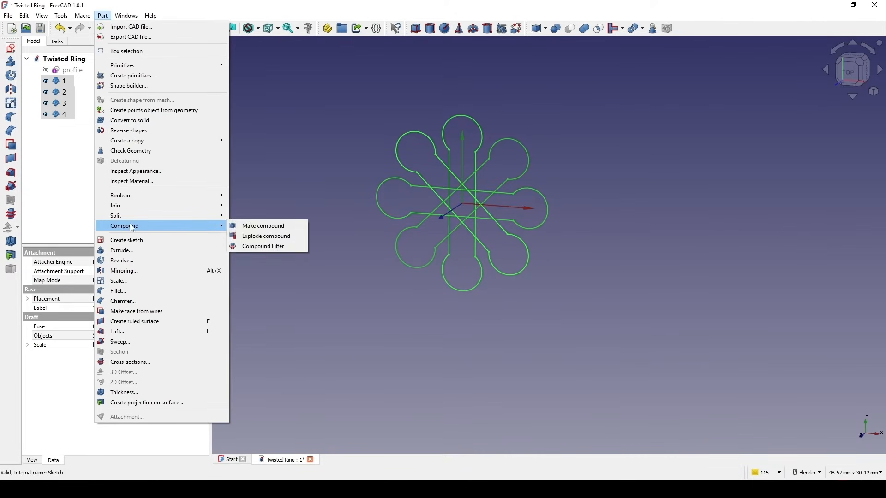
click(290, 227)
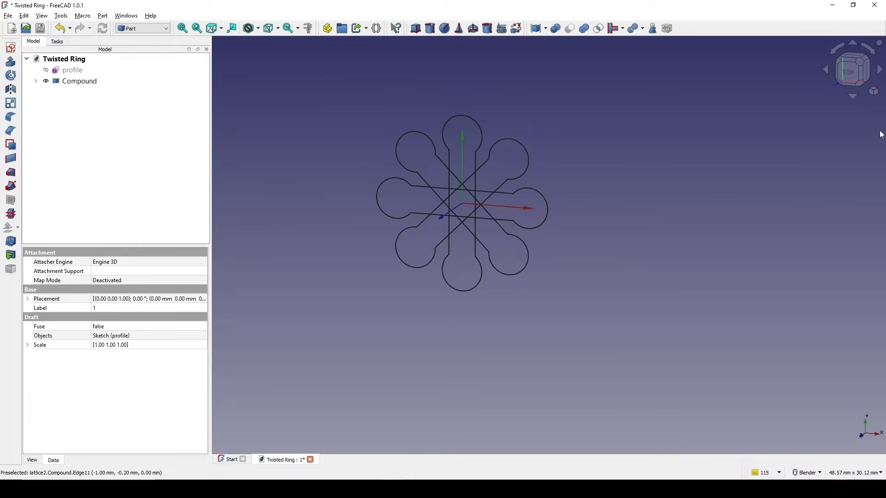
Step: Switch from the Part workbench to the Lattice2 workbench
click(849, 72)
click(597, 144)
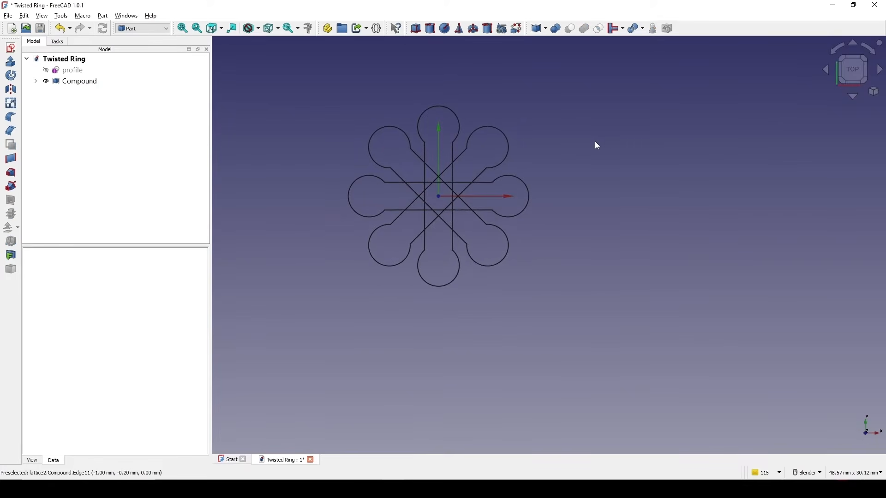
shift+middle_drag(590, 146, 605, 138)
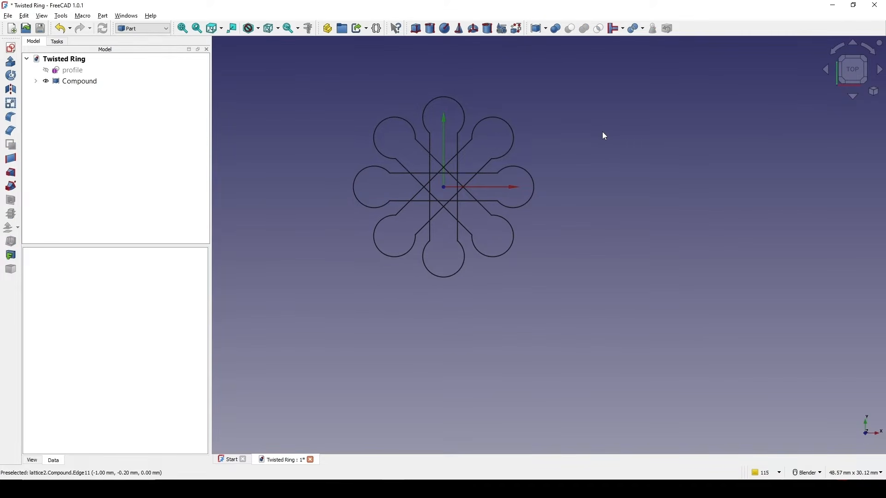
click(155, 33)
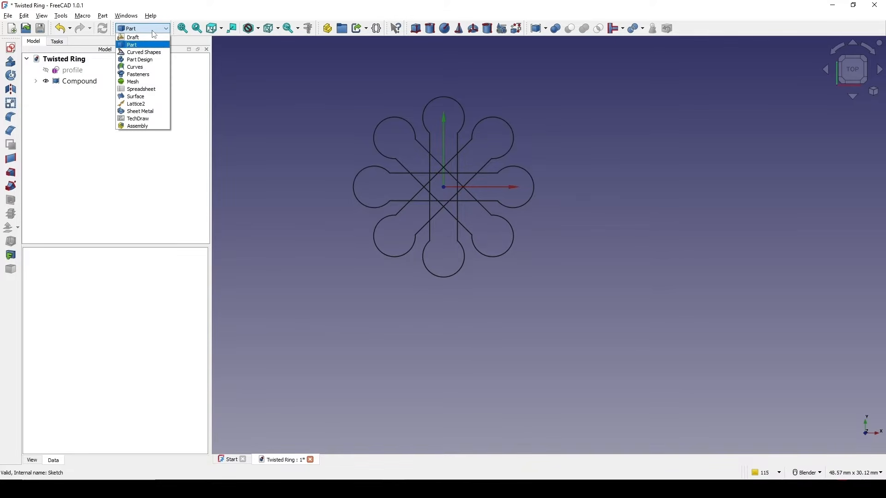
click(134, 104)
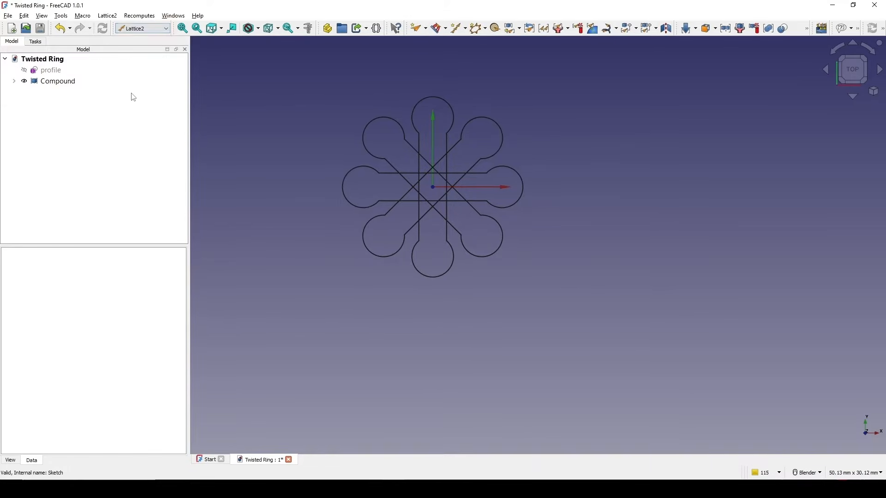
Step: Search the Addon Manager for "lattice" and view the Lattice2 Workbench details page
click(61, 16)
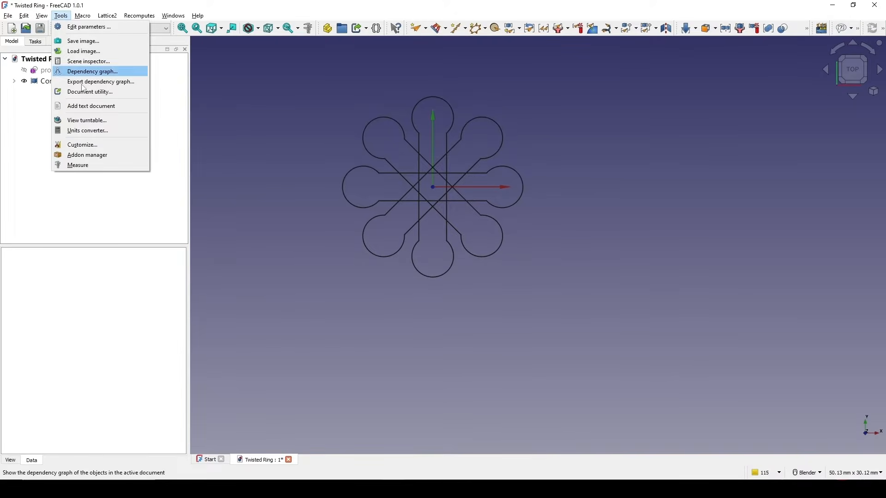
click(83, 155)
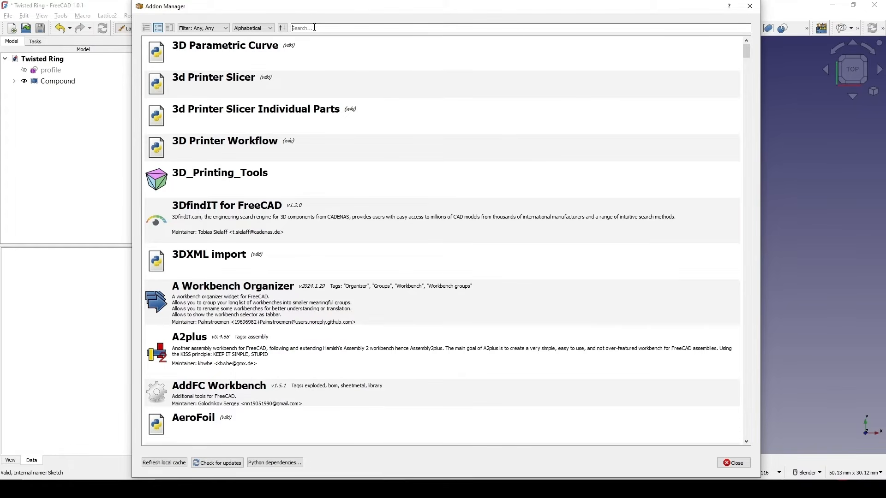
click(315, 27)
text(latti)
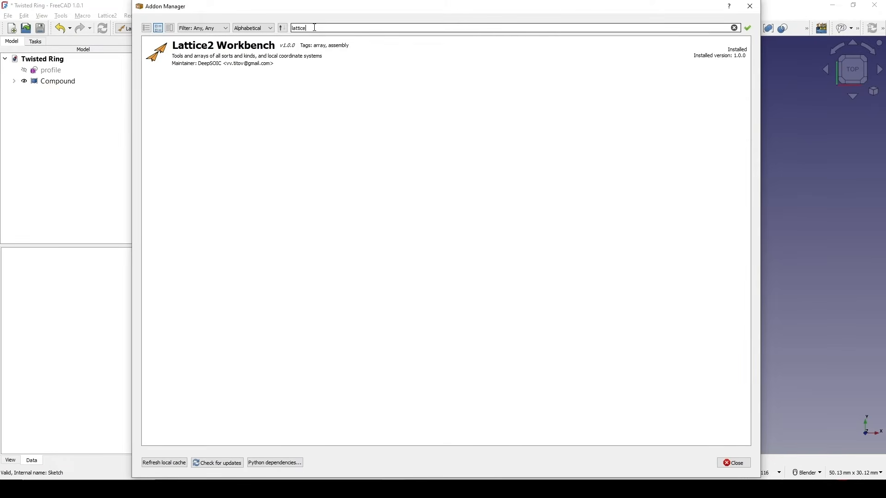
text(ce)
click(280, 45)
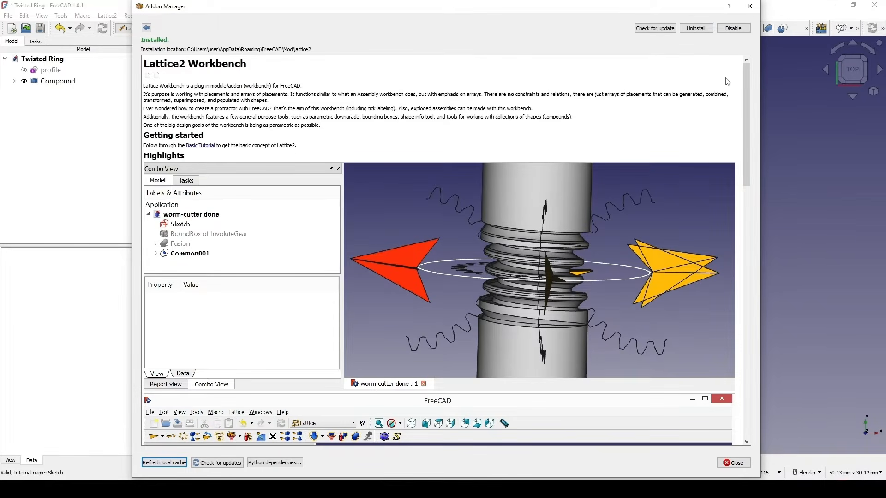
click(750, 6)
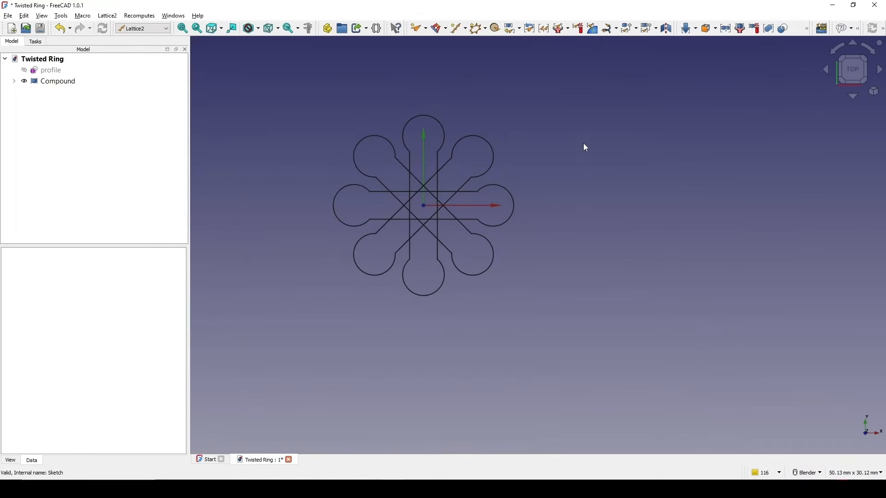
Step: Create a Lattice2 polar array of the Span / N type around the origin and select it
click(147, 29)
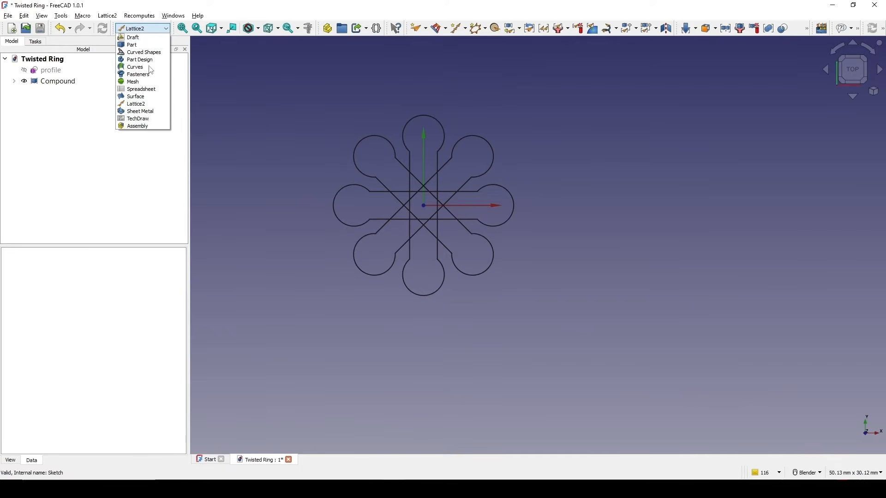
click(145, 104)
shift+middle_drag(529, 133, 569, 136)
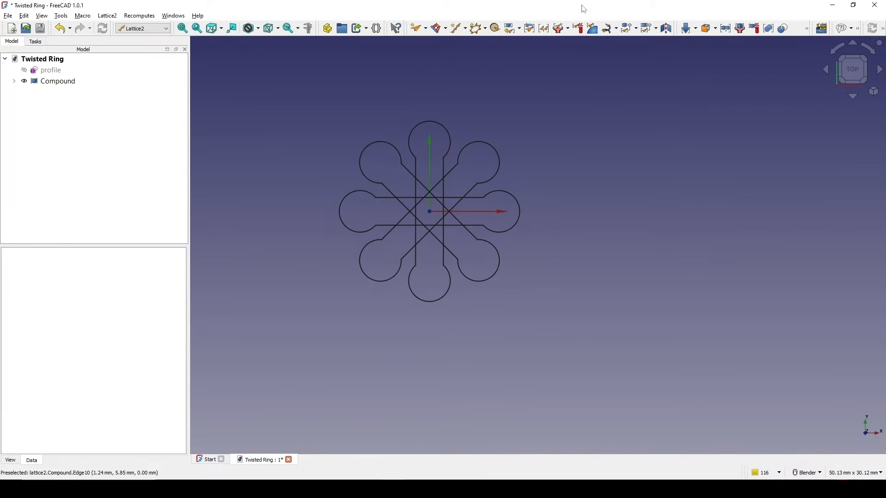
shift+middle_drag(627, 143, 587, 161)
scroll(600, 151, down, 2)
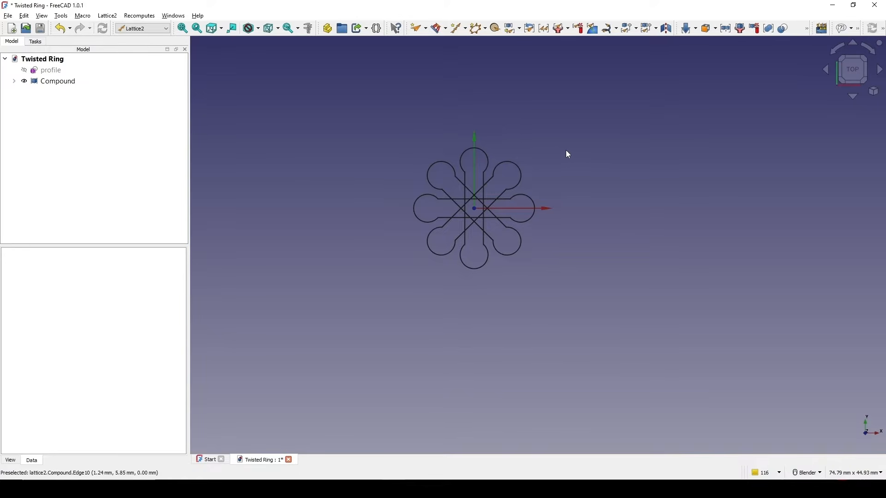
shift+middle_drag(566, 152, 567, 149)
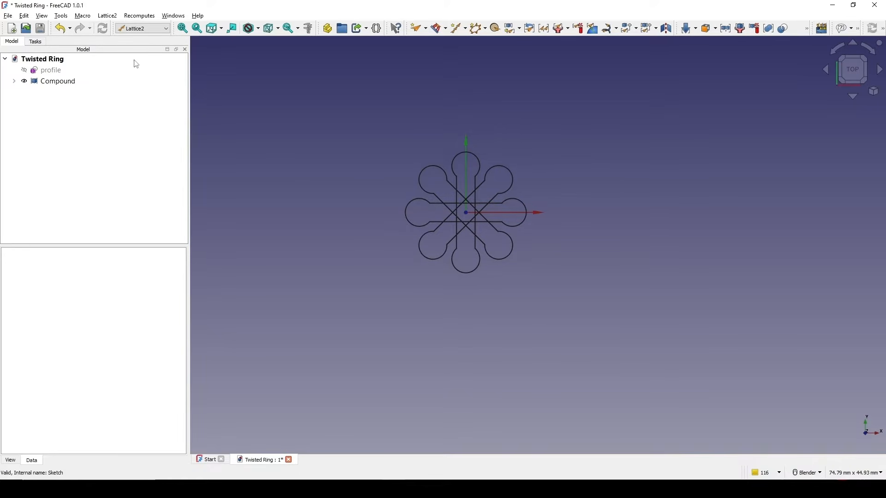
click(116, 17)
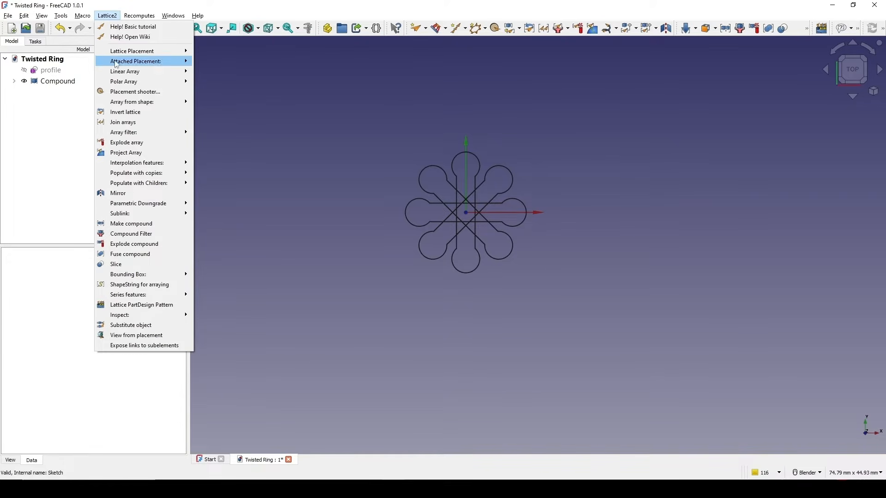
mouse_move(119, 84)
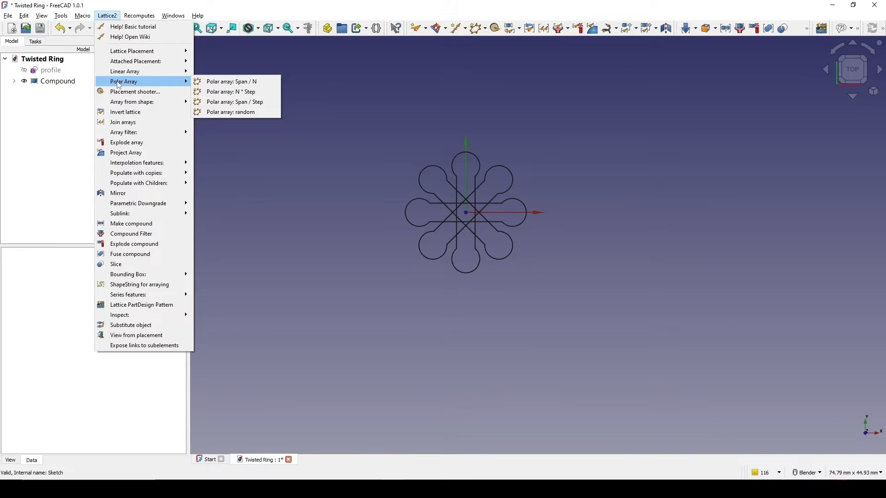
click(246, 82)
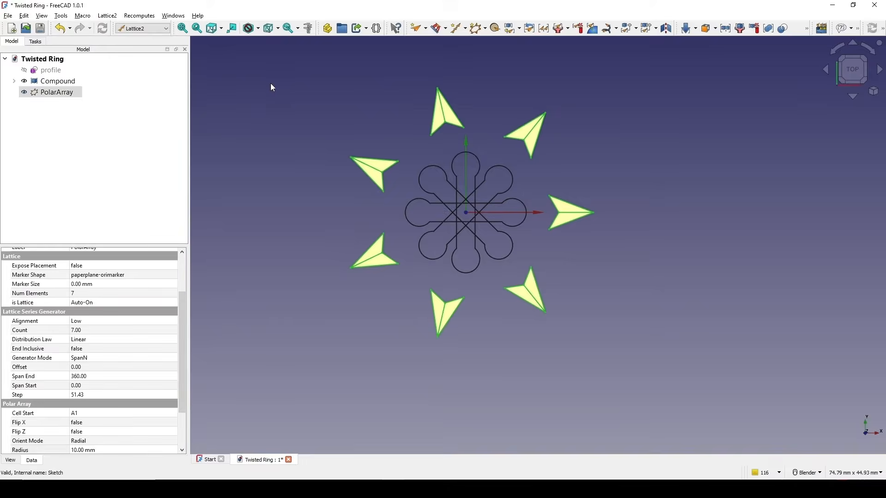
click(54, 93)
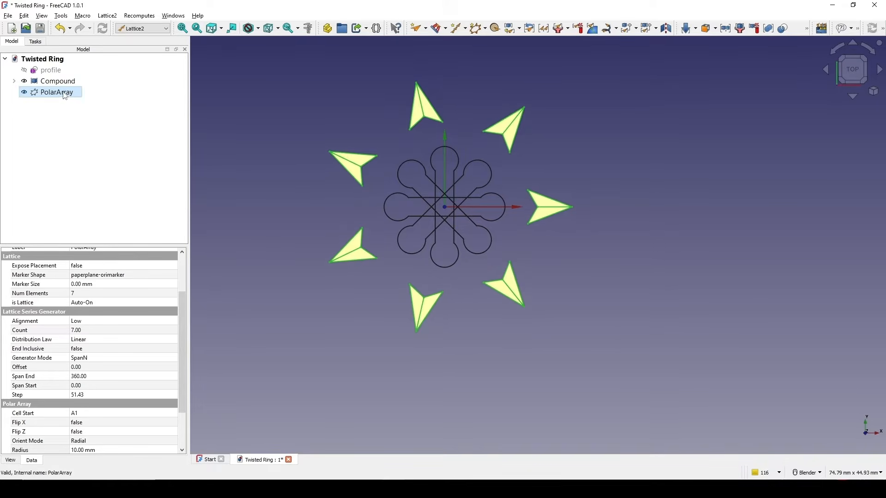
Step: Set the polar array's radius to 100 mm
drag(105, 245, 109, 156)
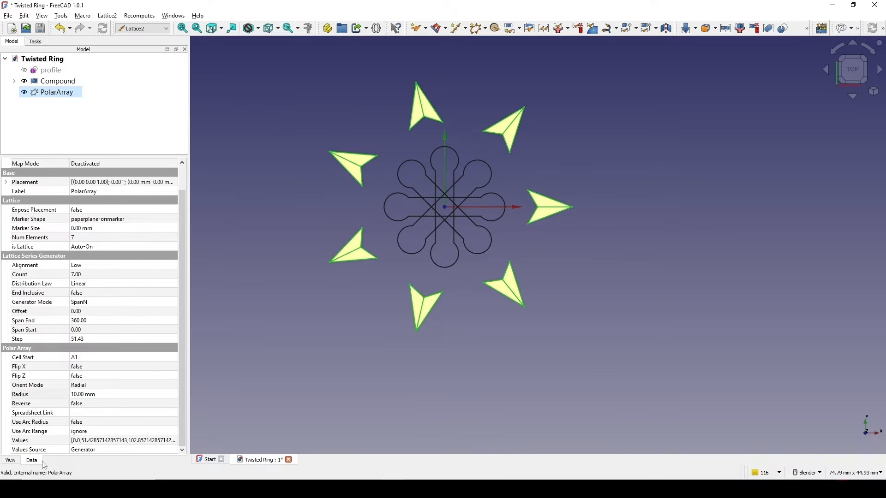
scroll(67, 356, up, 1)
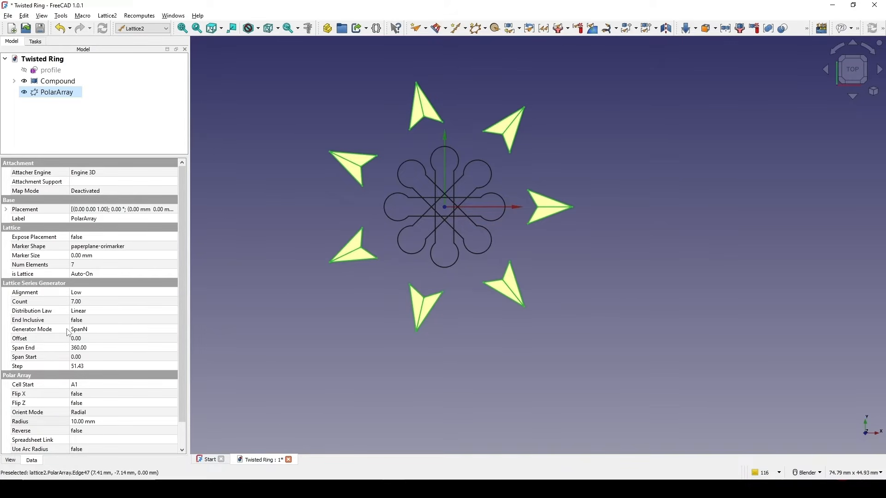
scroll(68, 333, down, 1)
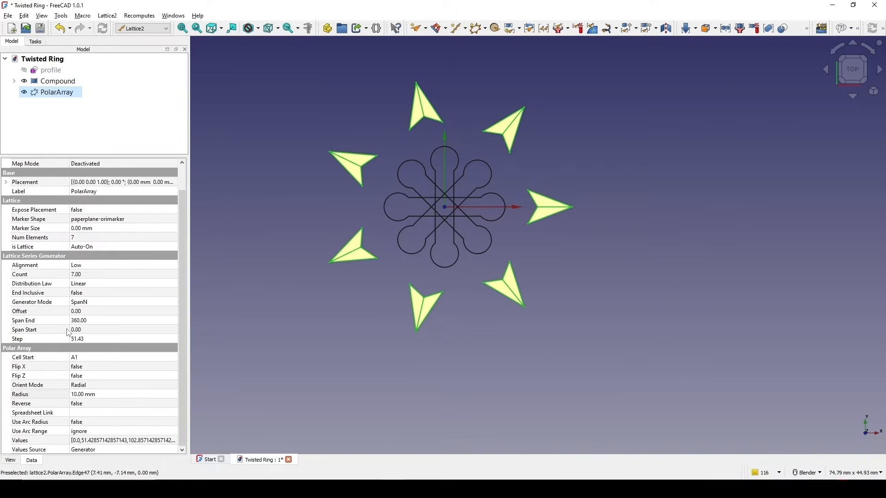
click(27, 395)
click(93, 392)
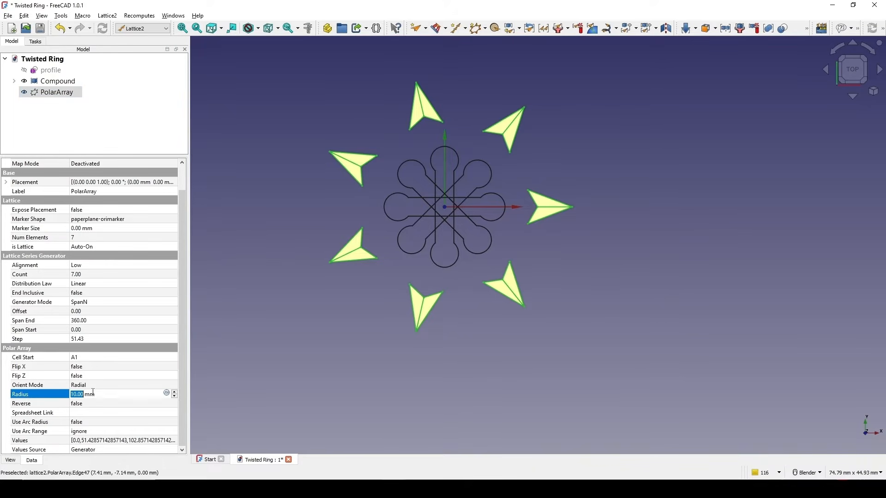
text(100)
key(Return)
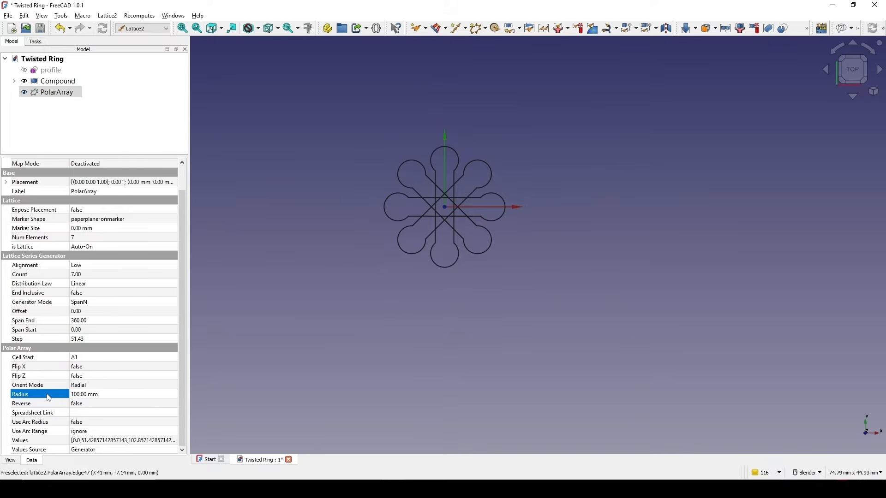
scroll(466, 270, down, 5)
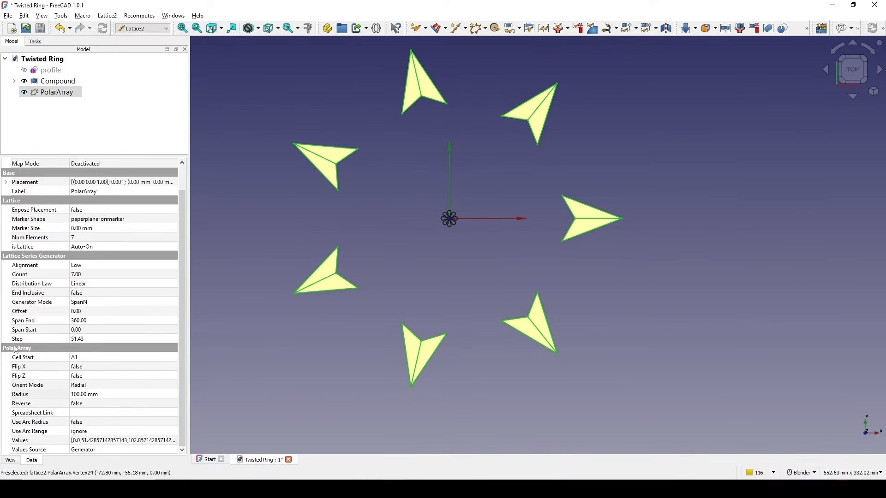
Step: Examine the placement markers around the compound at the origin from several angles
click(26, 276)
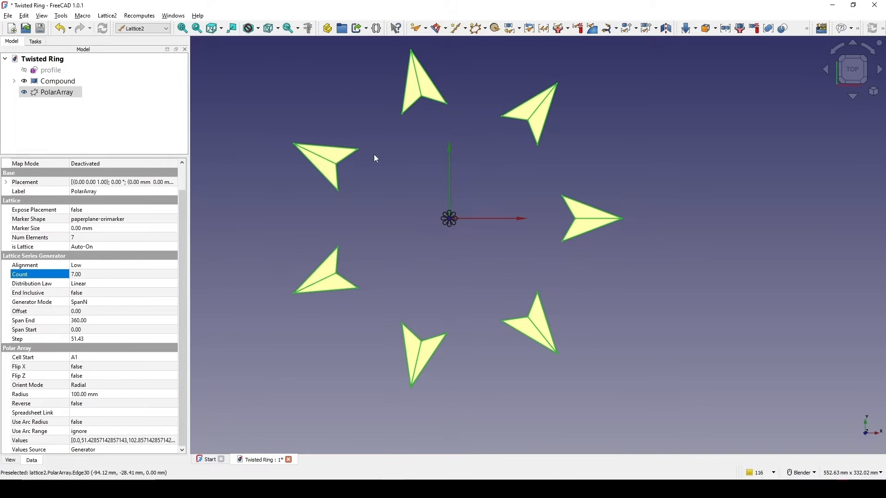
shift+middle_drag(486, 209, 481, 206)
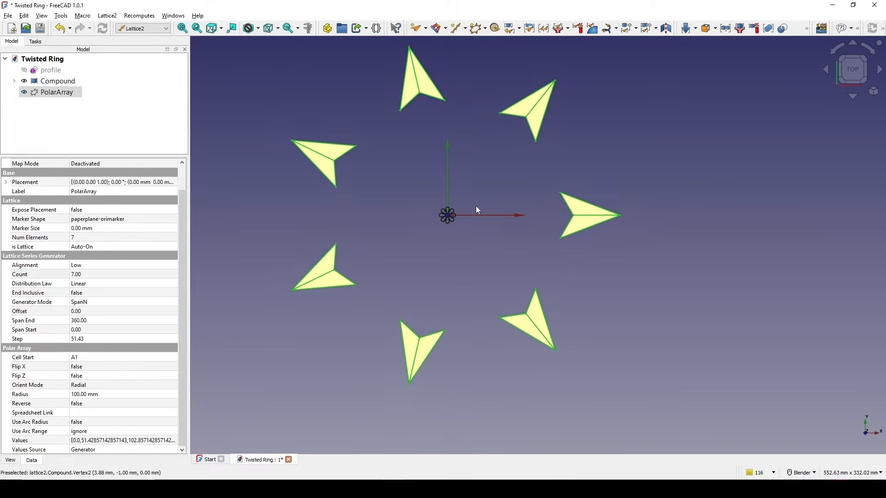
scroll(479, 206, up, 1)
middle_drag(484, 250, 487, 185)
scroll(489, 187, up, 1)
middle_drag(571, 250, 529, 235)
click(53, 82)
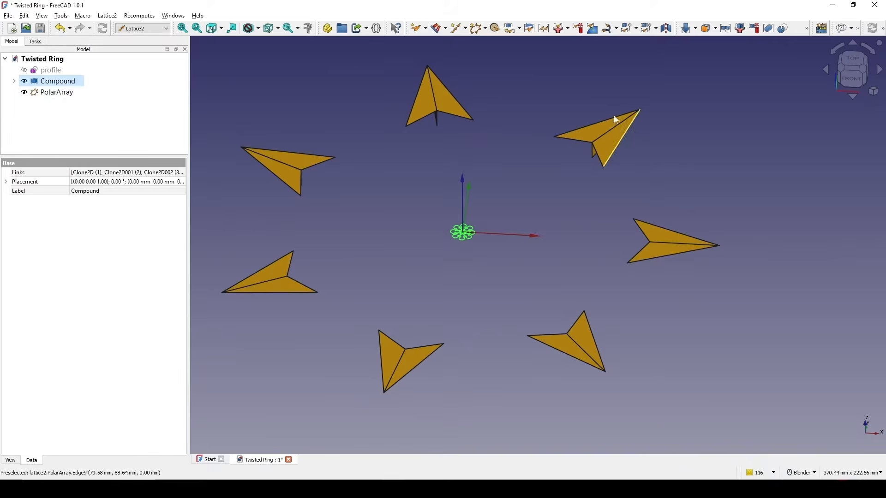
middle_drag(530, 324, 485, 311)
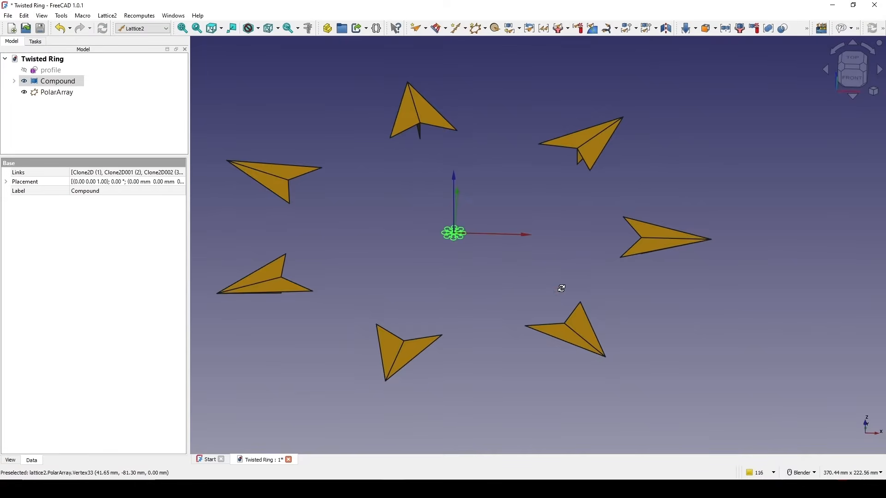
mouse_move(560, 291)
middle_down()
mouse_move(572, 277)
mouse_move(548, 279)
middle_up()
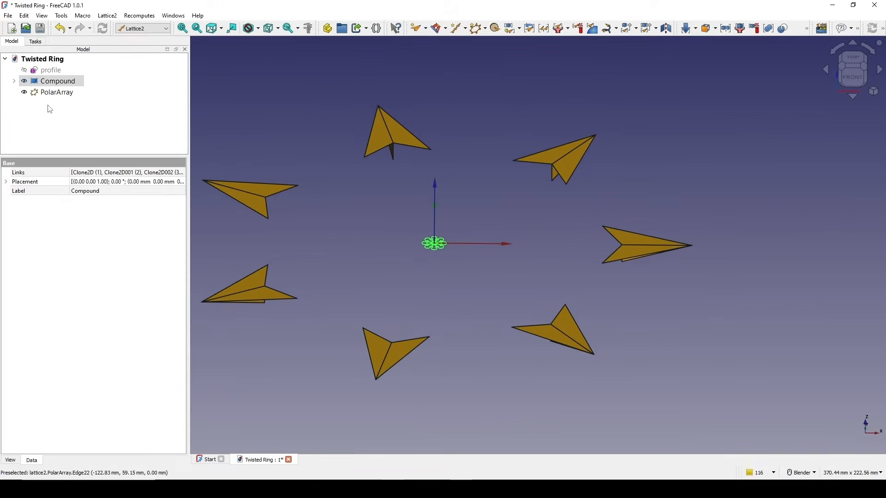
Step: Select the polar array's count property, switch to Calculator, multiply 16 by 6 and copy the result
click(57, 94)
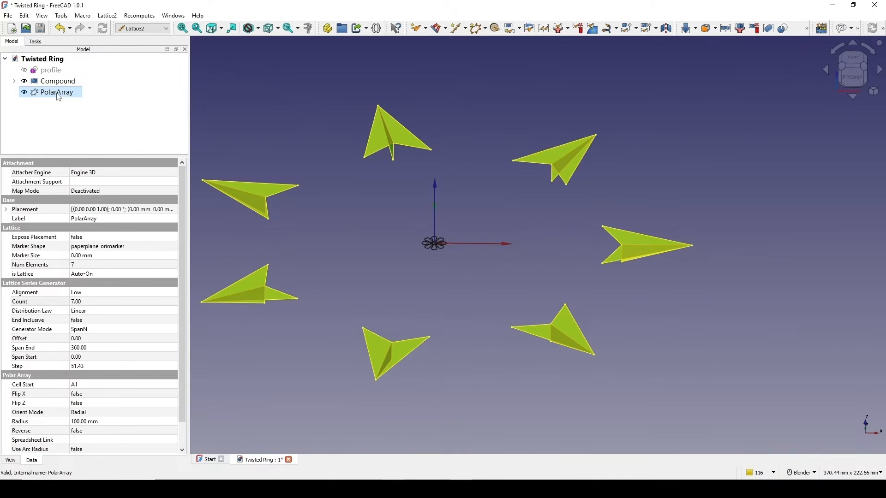
click(35, 304)
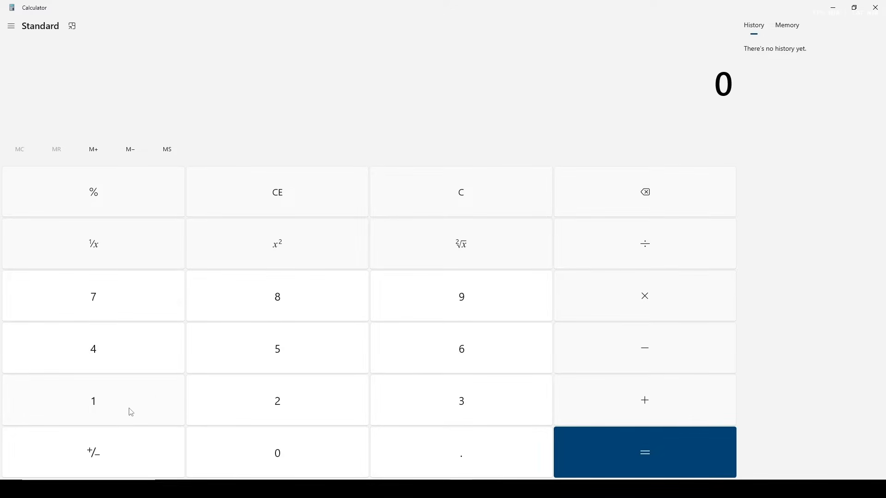
click(139, 397)
click(464, 352)
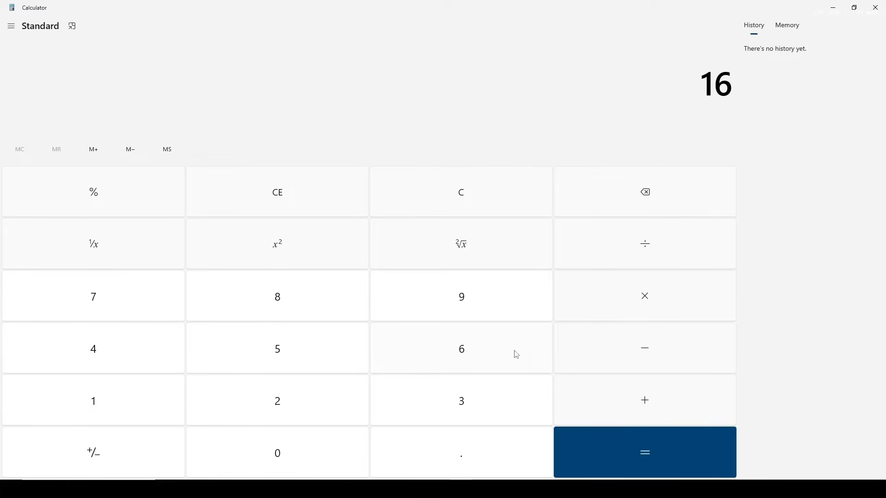
click(656, 305)
click(471, 360)
click(639, 453)
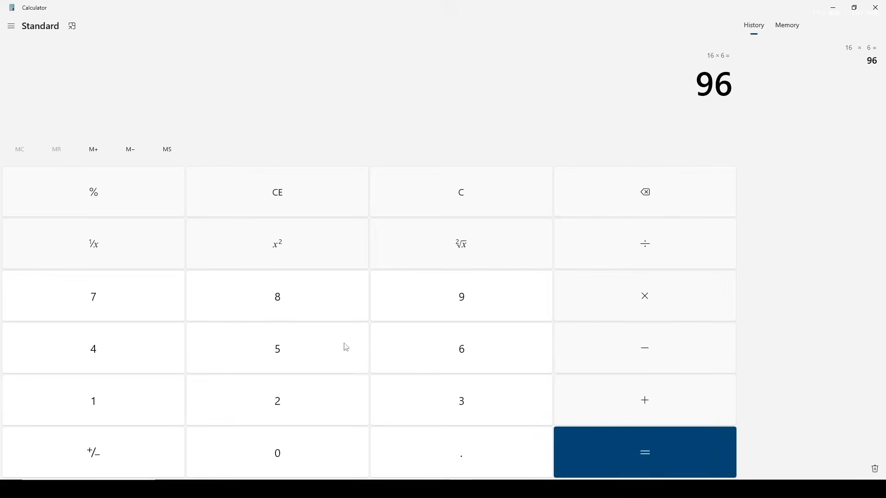
double_click(703, 81)
key(ctrl+c)
click(833, 7)
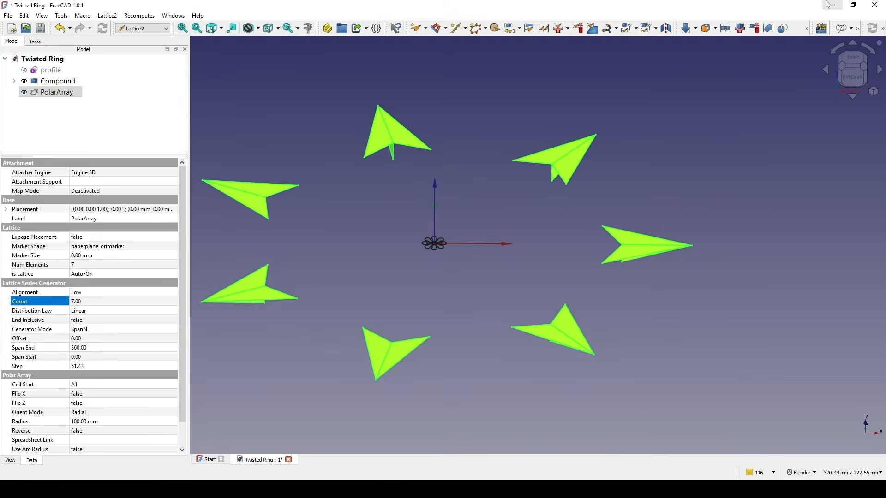
Step: Set the polar array's count to 96 using the copied result
click(92, 301)
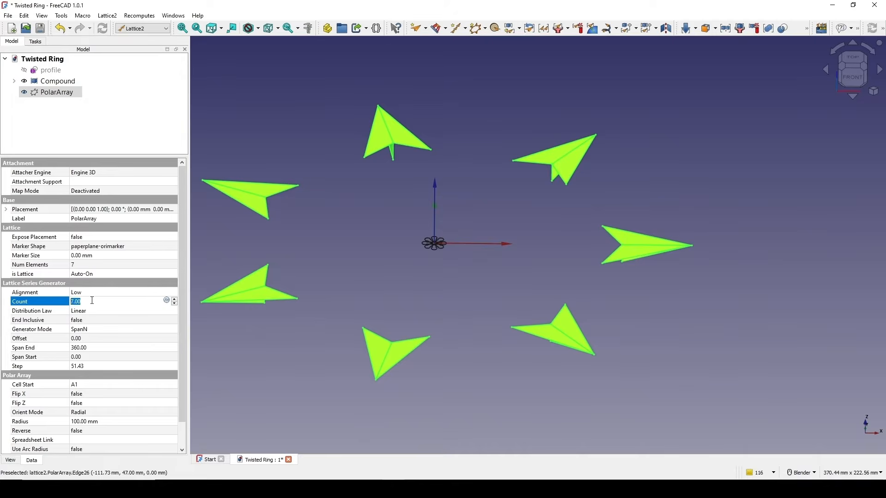
key(ctrl+v)
key(Return)
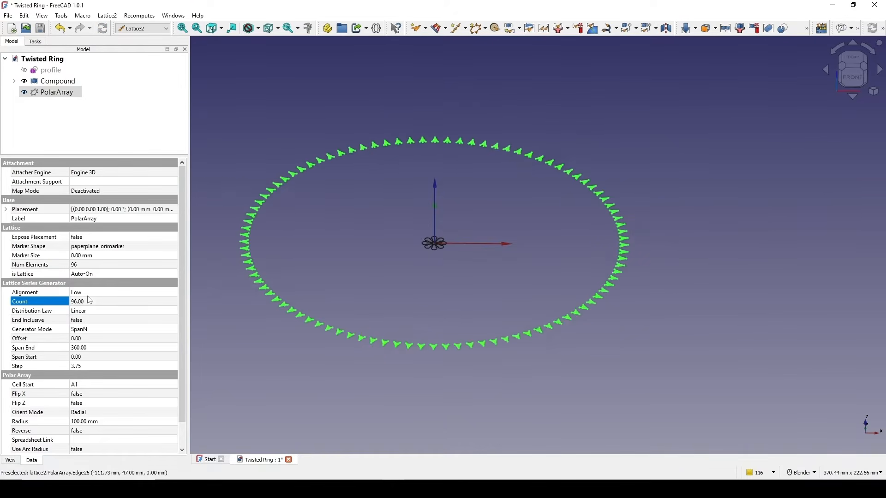
scroll(499, 292, down, 1)
middle_drag(387, 285, 413, 325)
scroll(425, 307, up, 1)
middle_drag(688, 309, 665, 369)
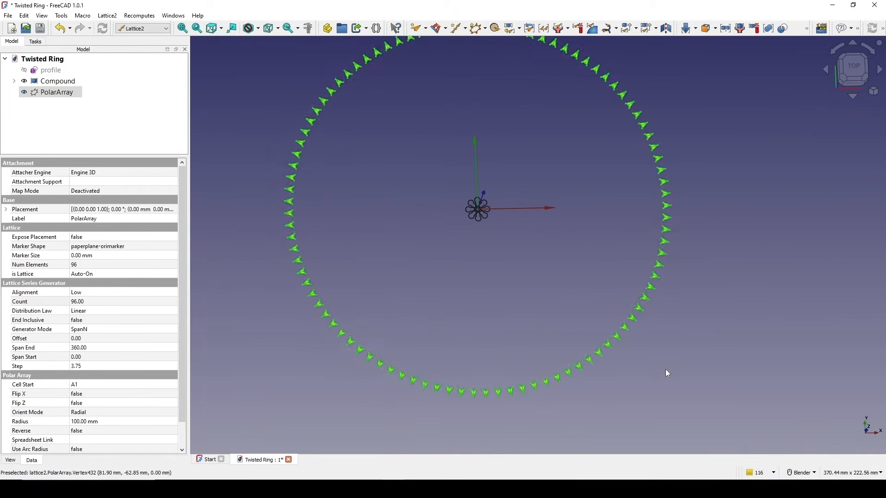
shift+middle_drag(543, 282, 486, 249)
click(520, 217)
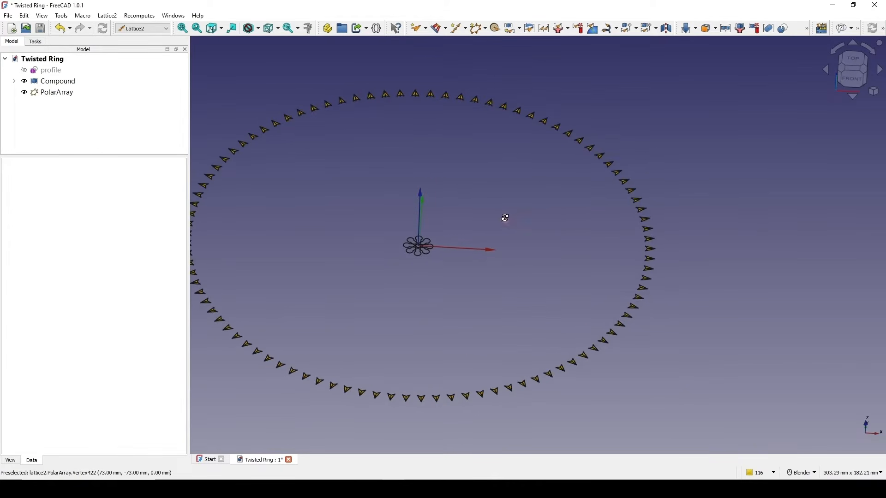
click(55, 82)
ctrl+click(52, 92)
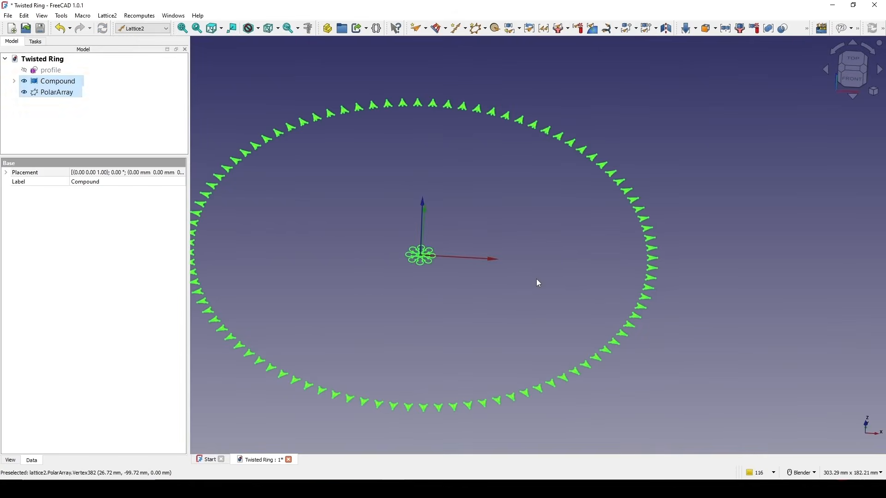
shift+middle_drag(527, 250, 529, 202)
click(530, 226)
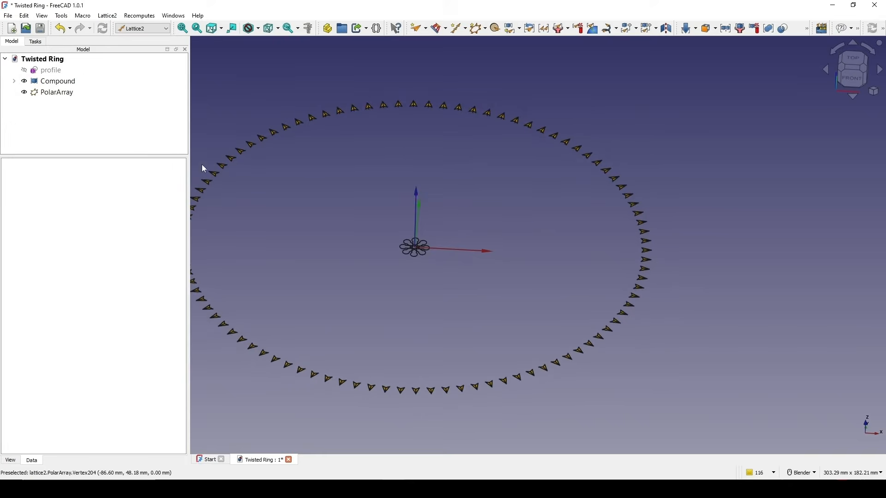
Step: Populate the polar array with the compound's children using Populate with Children, continuing past the warning
click(63, 82)
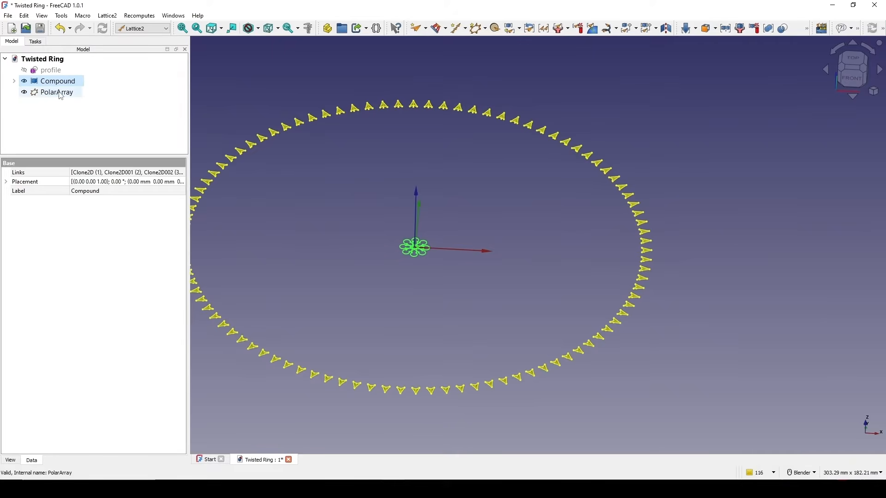
ctrl+click(64, 95)
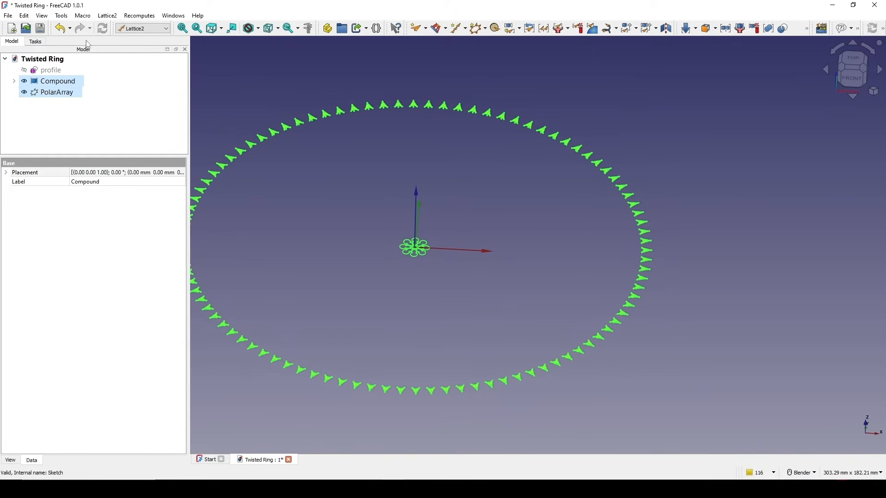
click(109, 17)
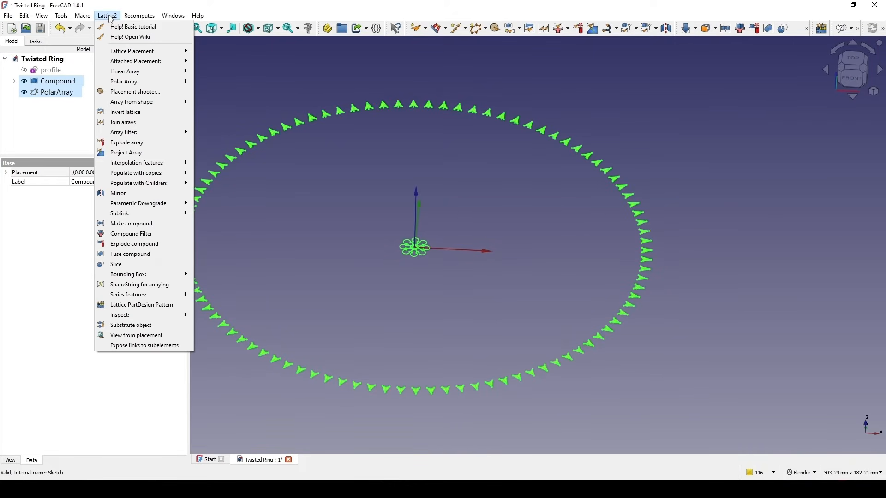
mouse_move(142, 187)
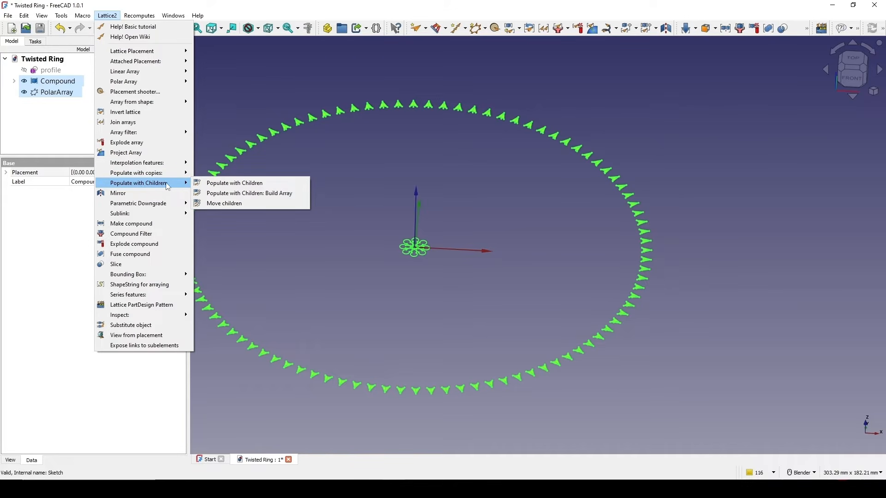
click(267, 183)
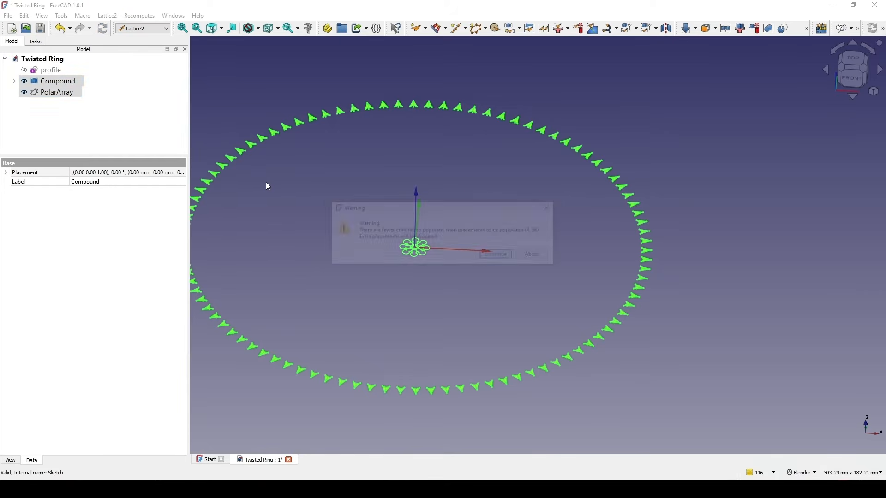
click(497, 256)
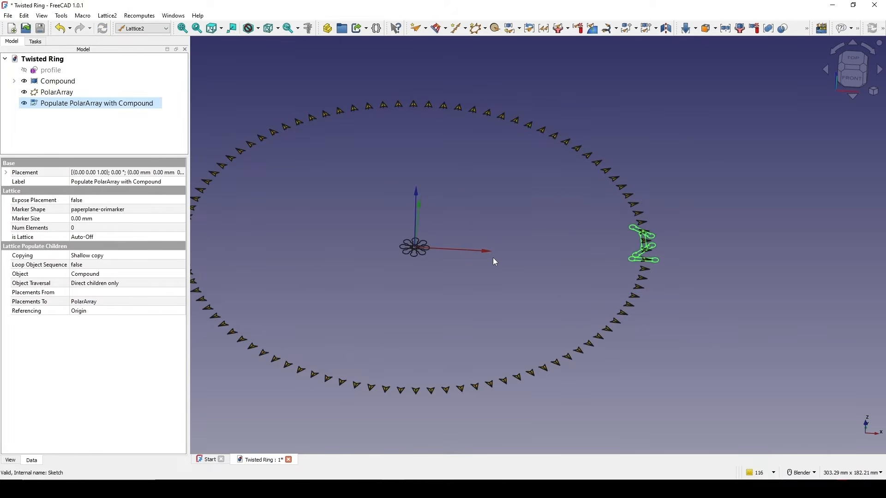
Step: Examine how the populated profiles are oriented on the array markers compared with the compound at the origin
scroll(538, 248, up, 4)
shift+middle_drag(665, 248, 552, 350)
scroll(546, 298, up, 2)
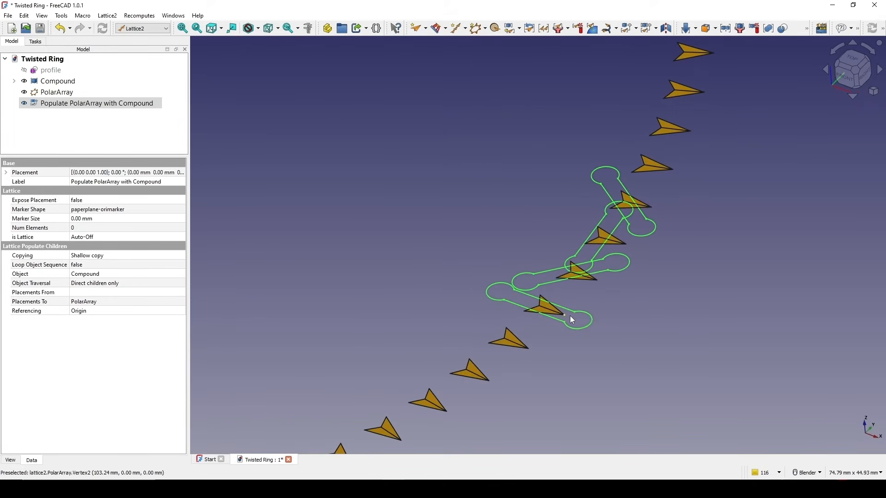
click(583, 298)
click(600, 272)
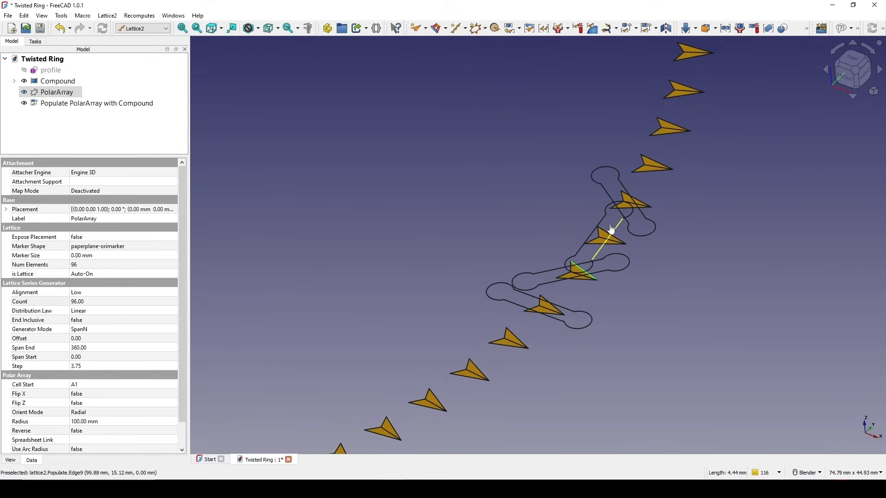
click(639, 237)
scroll(623, 289, down, 5)
middle_drag(572, 319, 605, 293)
scroll(605, 293, up, 4)
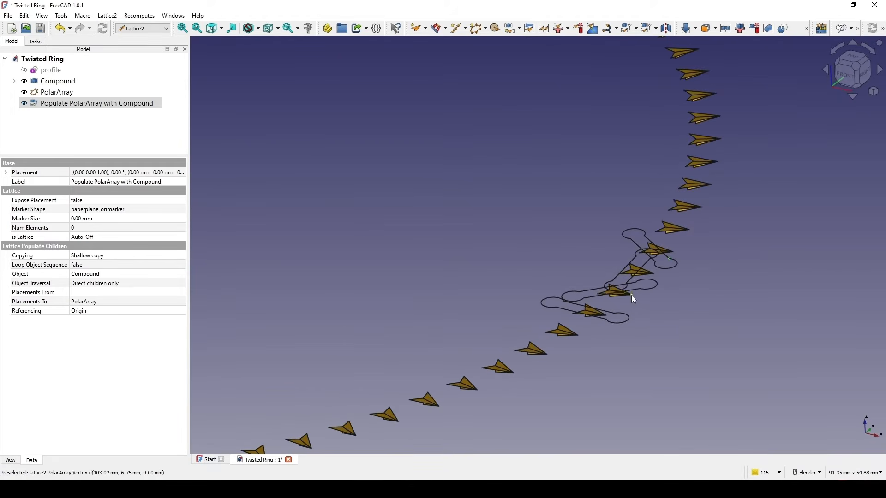
scroll(618, 289, down, 2)
shift+middle_drag(480, 284, 583, 267)
click(457, 238)
shift+middle_drag(458, 241, 514, 252)
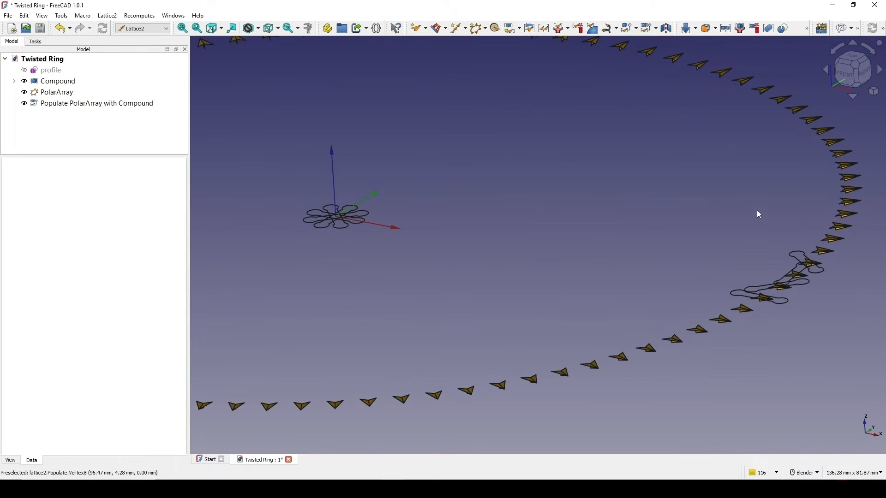
Step: Rotate the profile compound at the origin 90° about the X axis with Transform
click(66, 86)
right_click(66, 86)
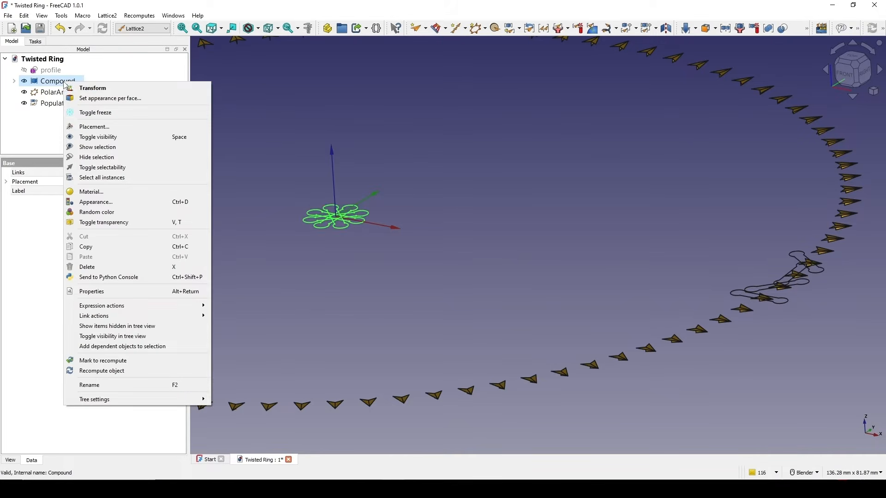
click(90, 87)
scroll(495, 329, down, 3)
middle_drag(492, 325, 386, 309)
middle_drag(531, 237, 489, 245)
scroll(520, 194, up, 1)
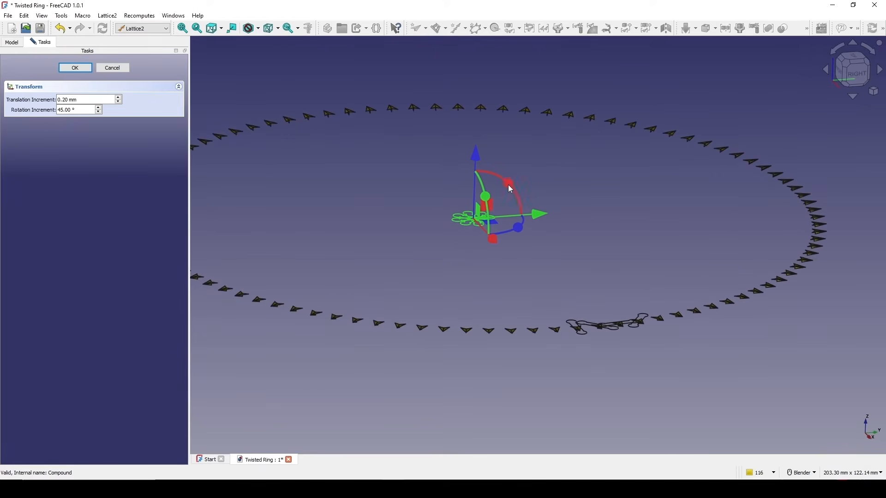
drag(508, 186, 438, 177)
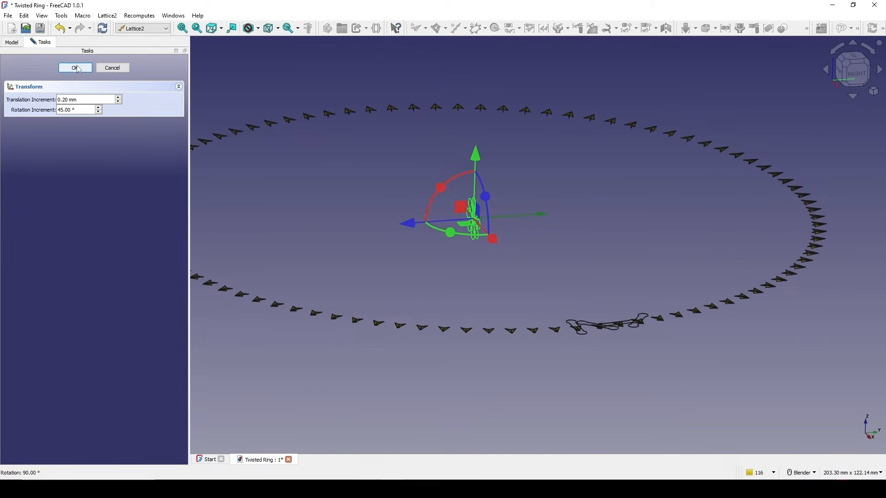
click(75, 68)
Step: Examine the orientation of the populated profiles on the array markers and the rotated compound at the origin
middle_drag(592, 323, 704, 323)
middle_drag(467, 345, 507, 387)
scroll(599, 351, up, 3)
scroll(586, 308, up, 2)
middle_drag(587, 308, 569, 276)
middle_drag(625, 308, 598, 305)
middle_drag(616, 264, 504, 226)
scroll(574, 237, down, 5)
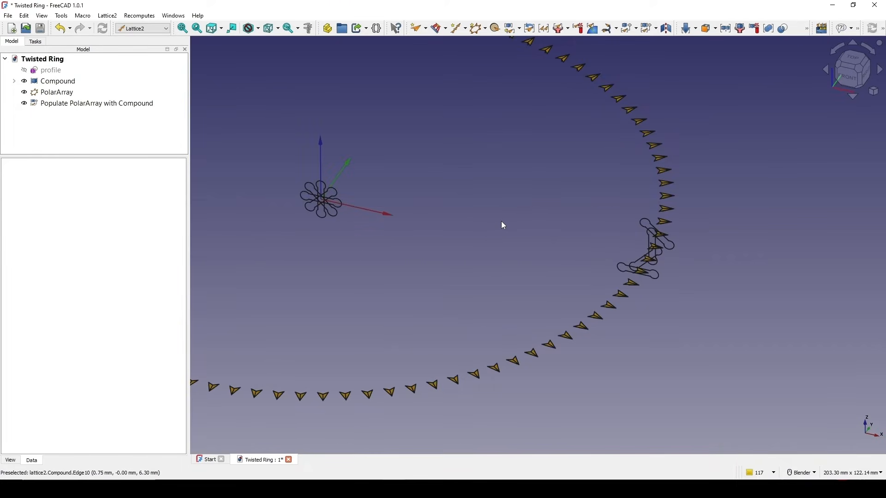
Step: Hide the 96-element polar array's markers
click(60, 93)
key(space)
scroll(526, 214, down, 2)
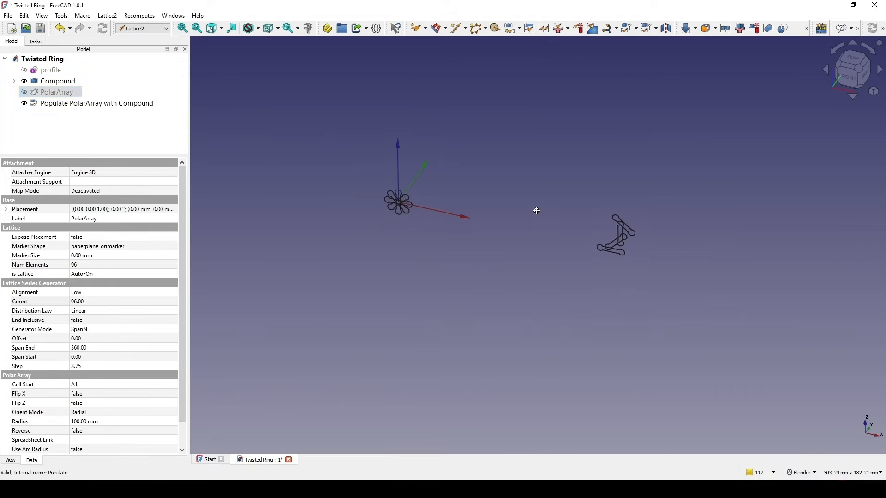
Step: Select the populated profile group and inspect its position relative to the origin
click(97, 104)
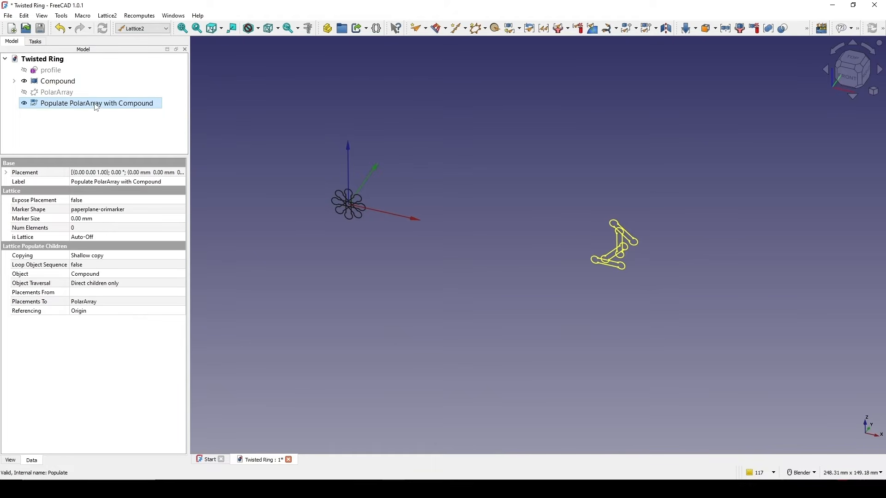
click(561, 273)
middle_drag(561, 273, 629, 249)
click(633, 239)
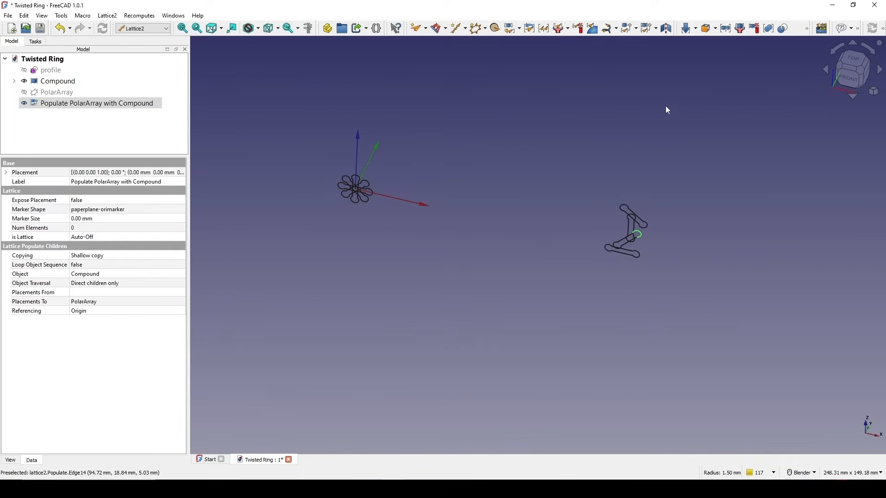
mouse_move(647, 322)
shift+middle_down()
mouse_move(647, 303)
mouse_move(661, 323)
shift+middle_up()
click(459, 268)
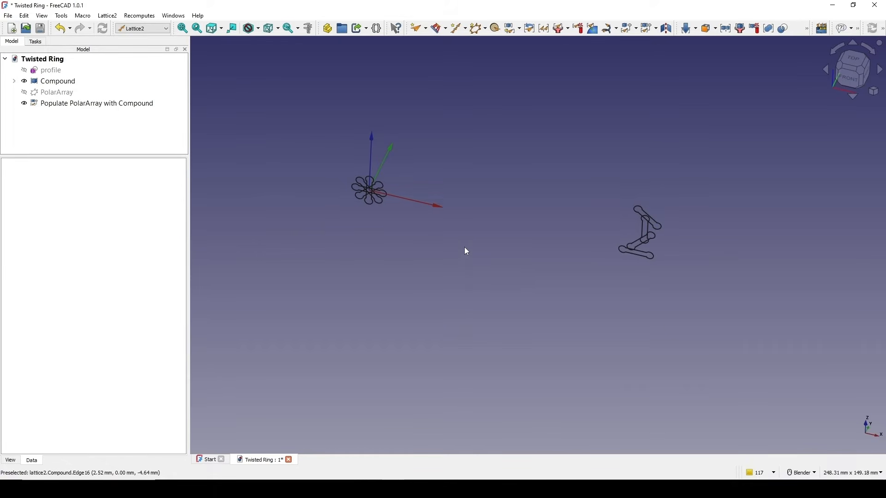
shift+middle_drag(478, 213, 476, 231)
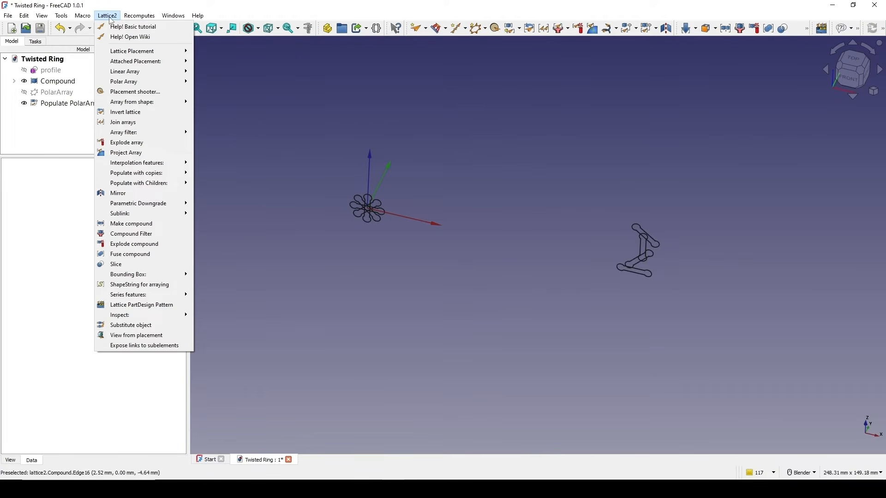
Step: Create a second Lattice2 polar array of the Span / N type and set its count to 24
mouse_move(143, 82)
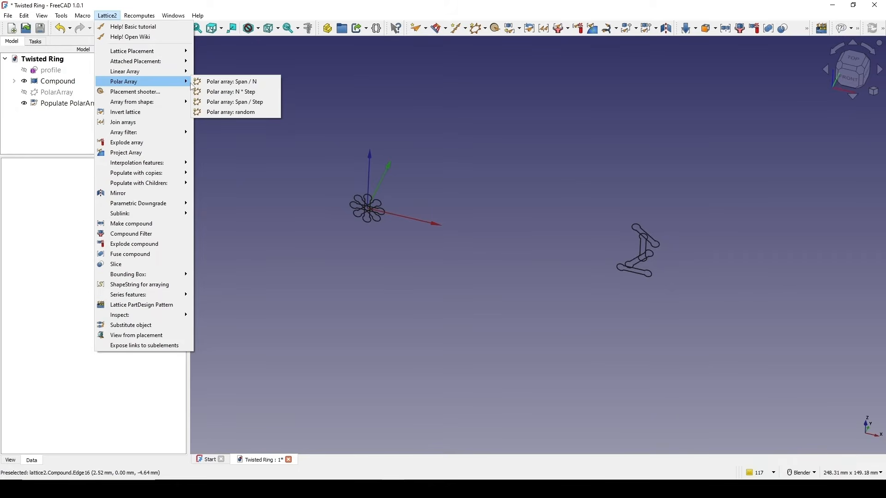
click(222, 86)
middle_drag(580, 275, 591, 230)
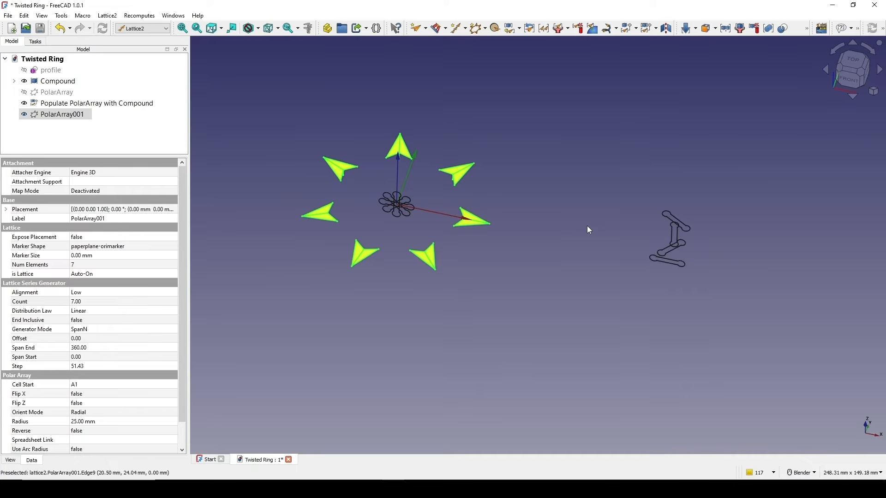
click(23, 302)
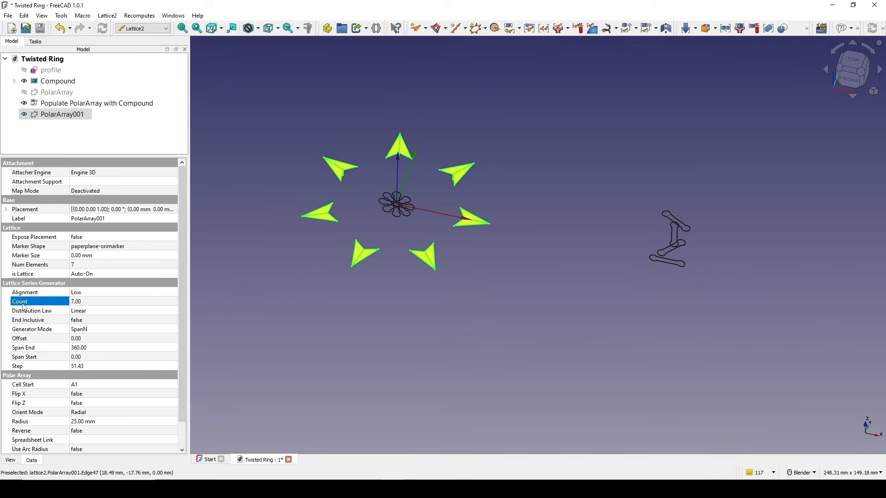
click(83, 302)
text(24)
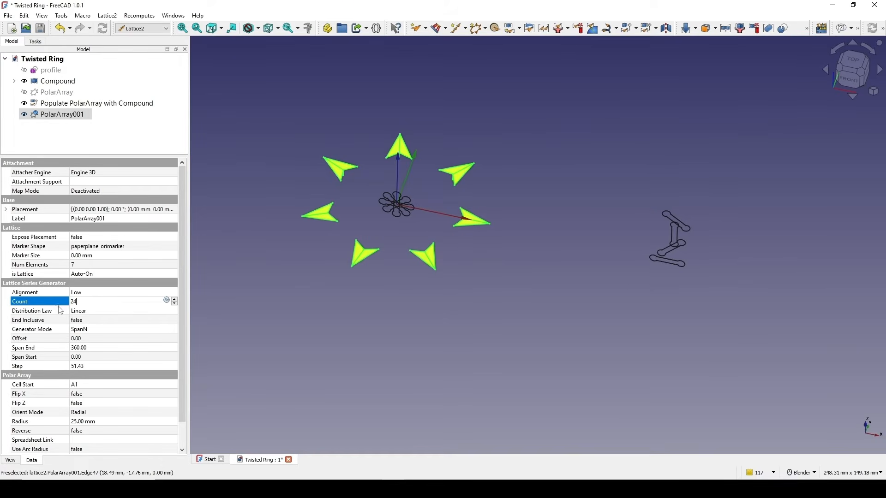
key(Return)
shift+middle_drag(524, 318, 561, 332)
scroll(563, 325, up, 1)
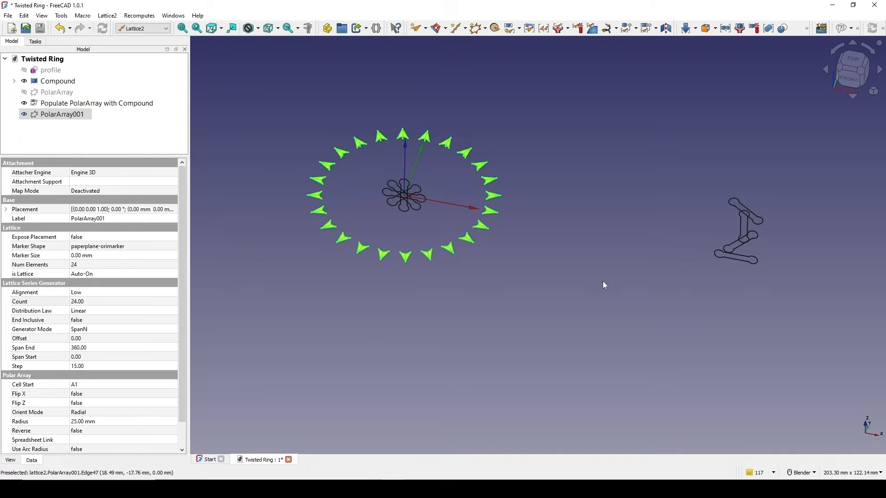
scroll(609, 278, down, 1)
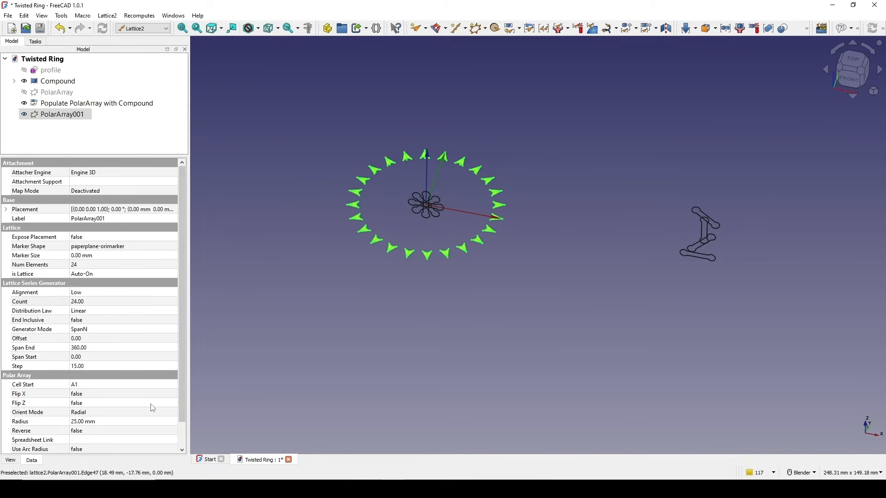
Step: Populate the second polar array with copies of the populated profile group using Populate with copies
click(38, 423)
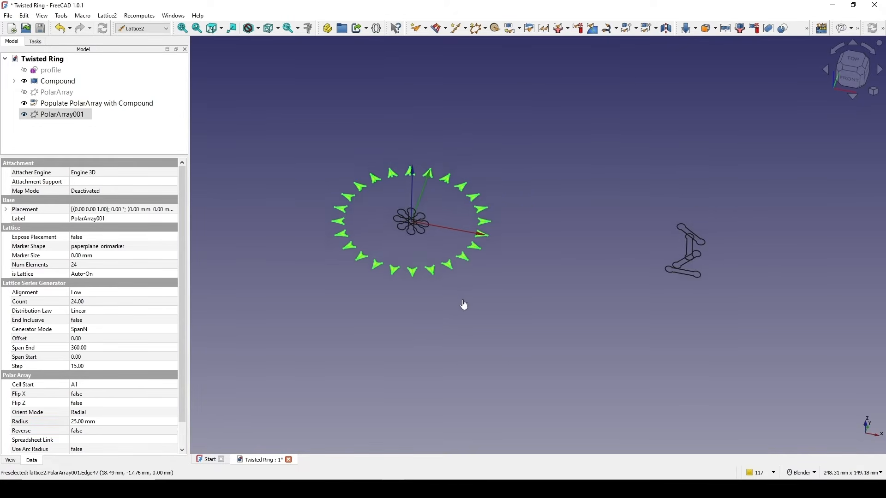
click(533, 276)
click(670, 273)
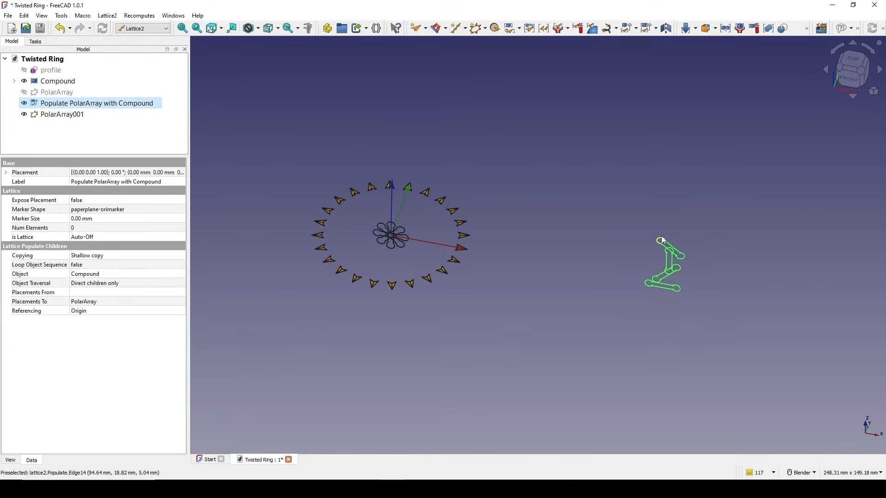
ctrl+click(53, 116)
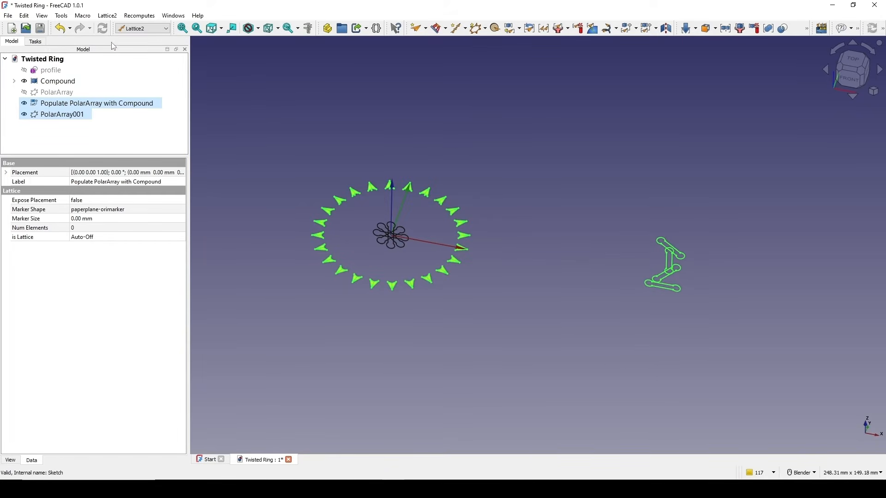
click(107, 15)
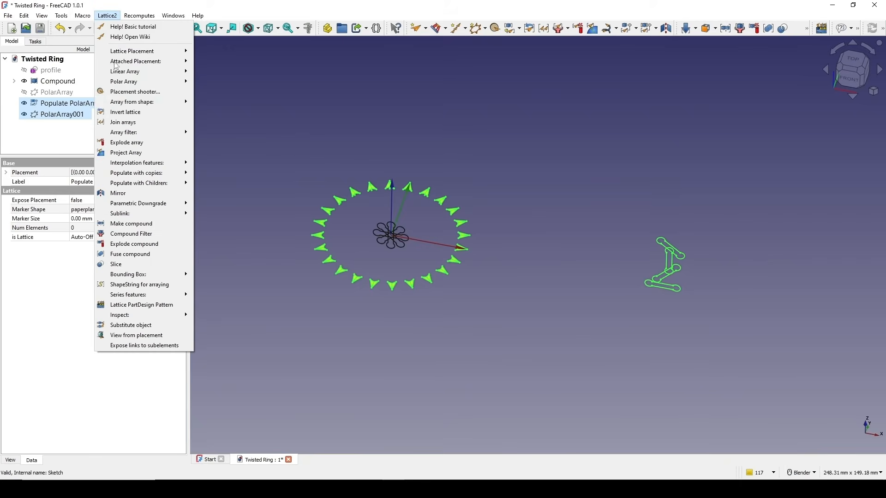
mouse_move(129, 175)
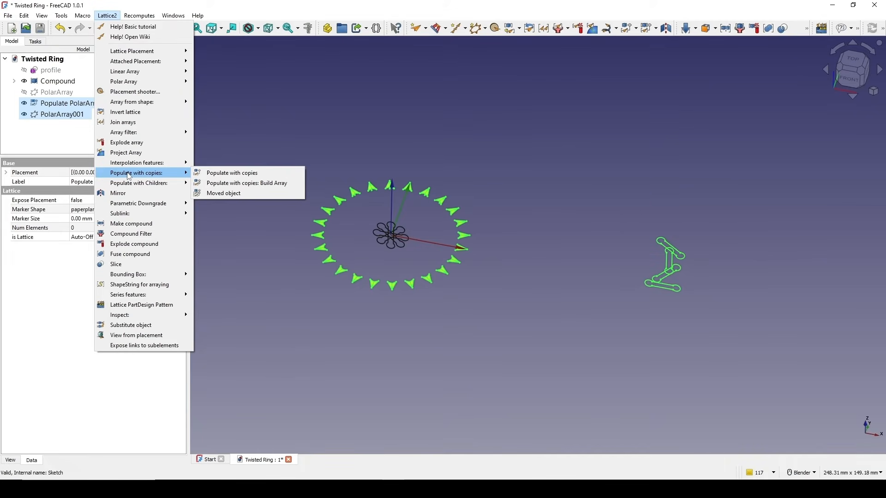
mouse_move(151, 185)
click(235, 178)
scroll(561, 236, down, 3)
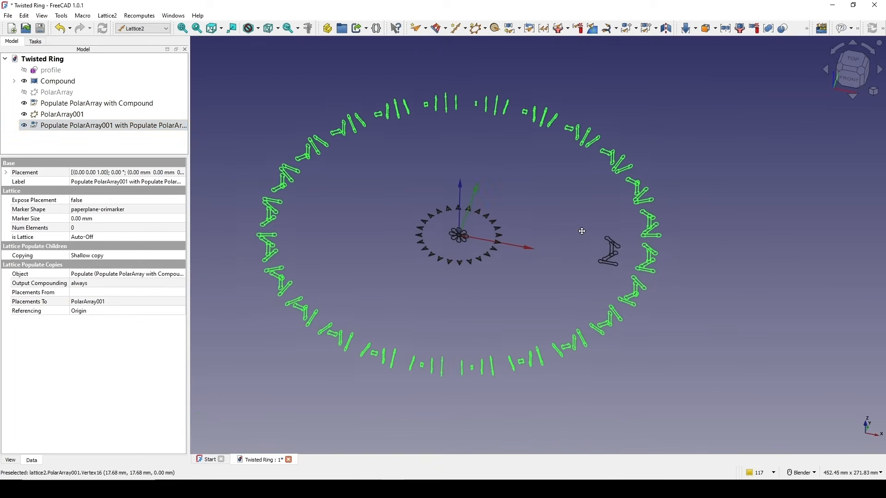
Step: Set the second polar array's radius to 0 mm so the profile groups are only rotated about the origin
middle_drag(564, 226, 605, 219)
middle_drag(698, 274, 663, 293)
scroll(676, 270, up, 2)
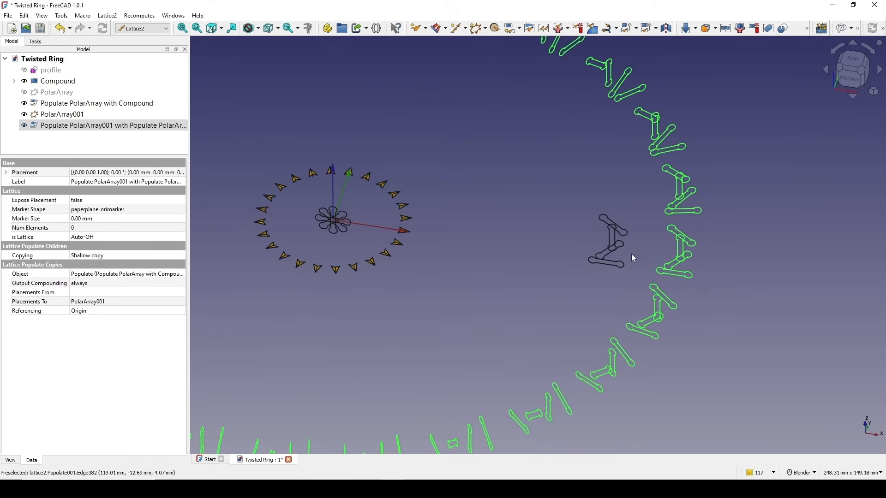
scroll(676, 245, up, 1)
shift+middle_drag(631, 255, 674, 251)
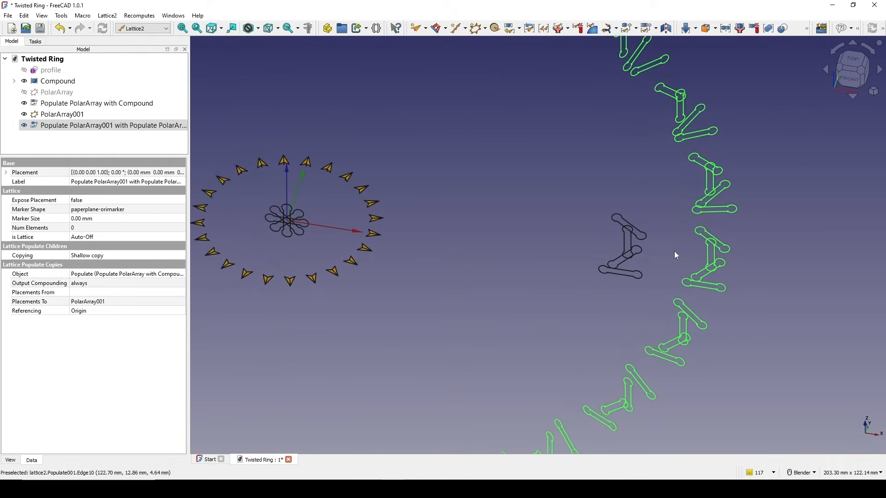
click(358, 267)
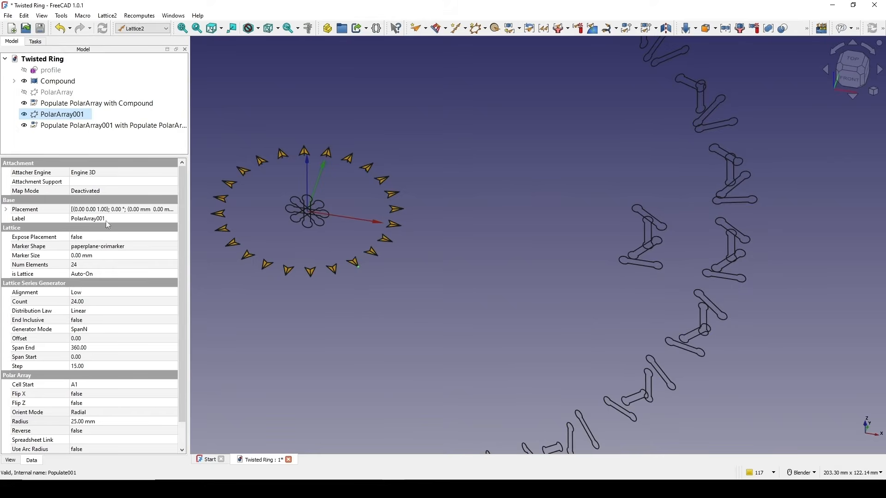
click(90, 422)
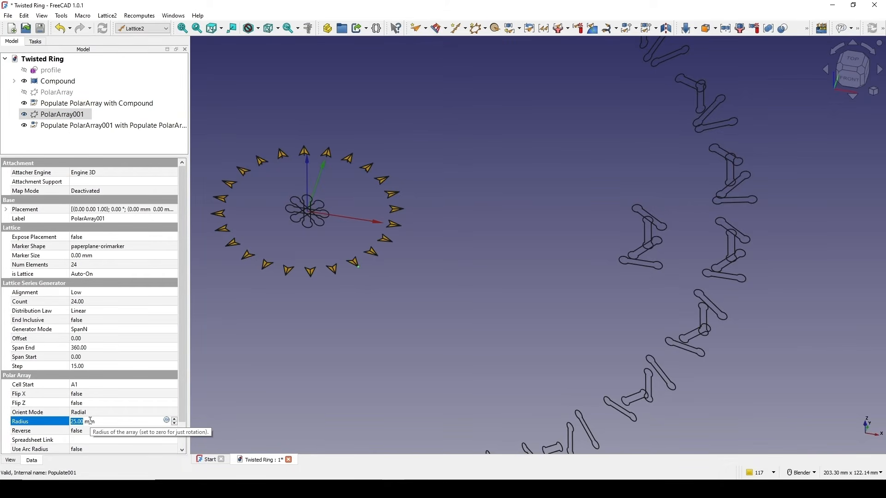
text(0)
key(Return)
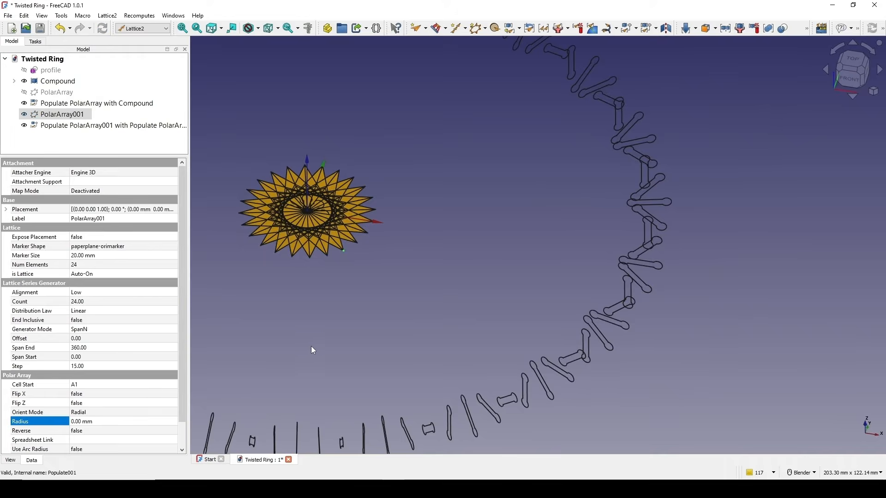
Step: Hide the second polar array and the original populated profile group, leaving the full ring of profiles and the compound displayed
scroll(312, 346, down, 2)
shift+middle_drag(379, 288, 442, 273)
middle_drag(442, 273, 469, 261)
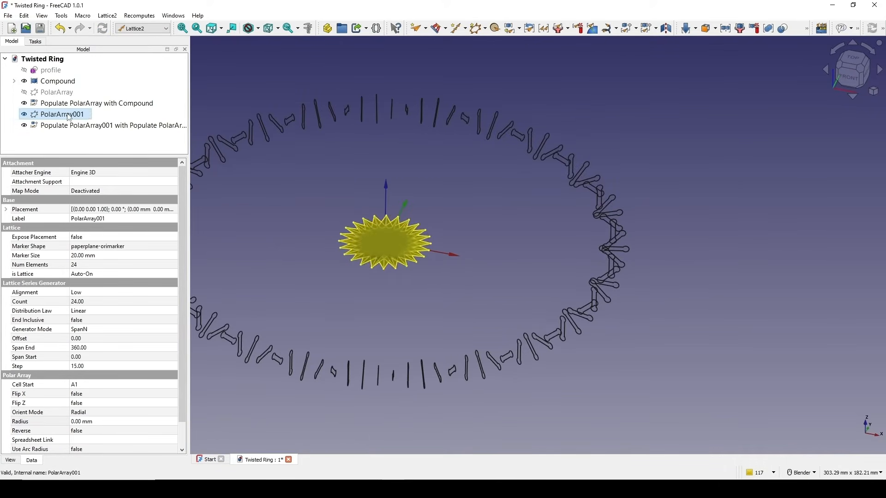
key(space)
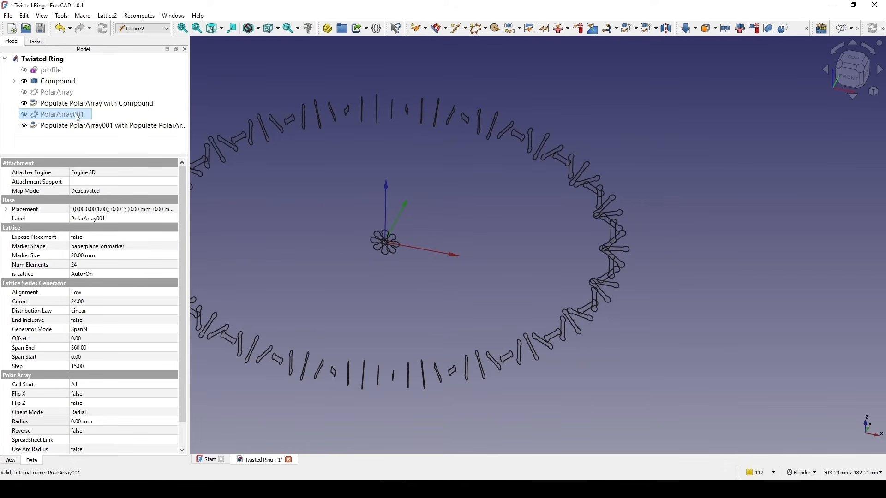
click(78, 104)
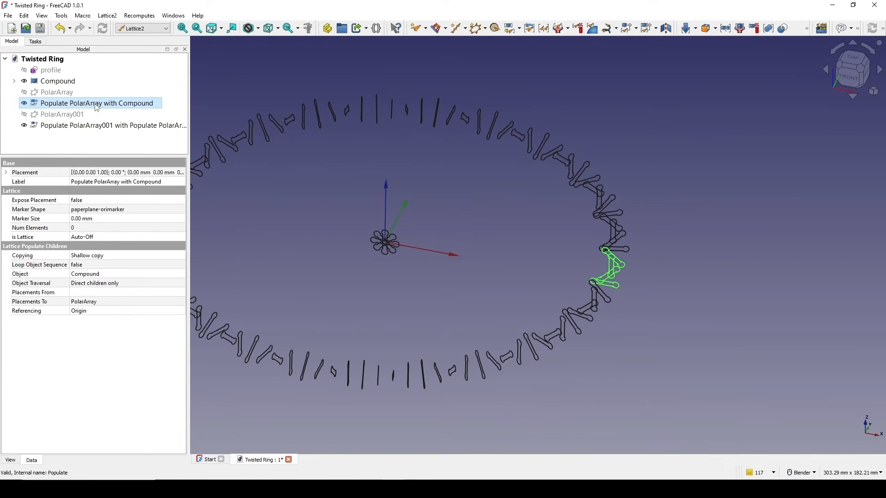
key(space)
click(427, 221)
middle_drag(427, 221, 555, 233)
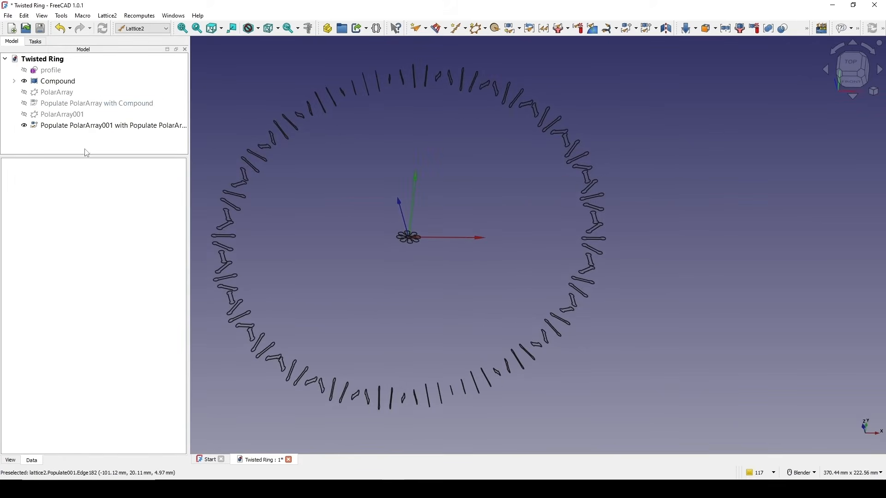
Step: Explode the populated ring compound into separate profile groups with Lattice2's Explode compound
click(89, 127)
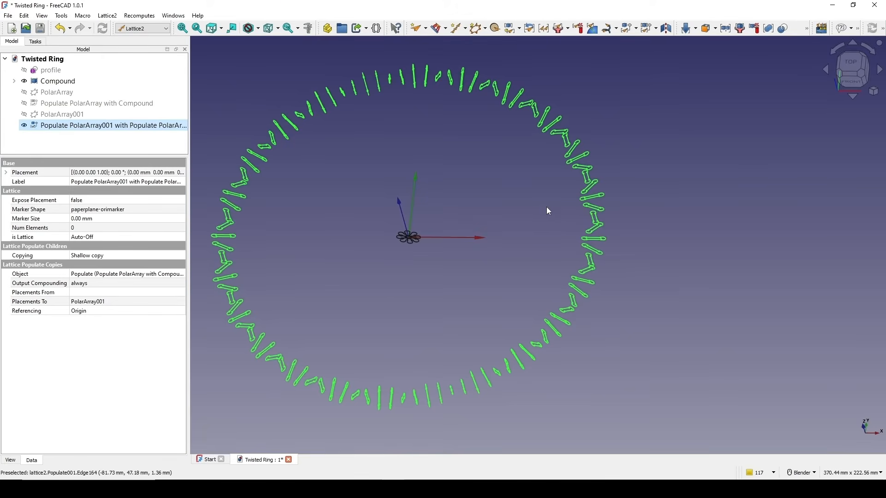
middle_drag(546, 207, 592, 226)
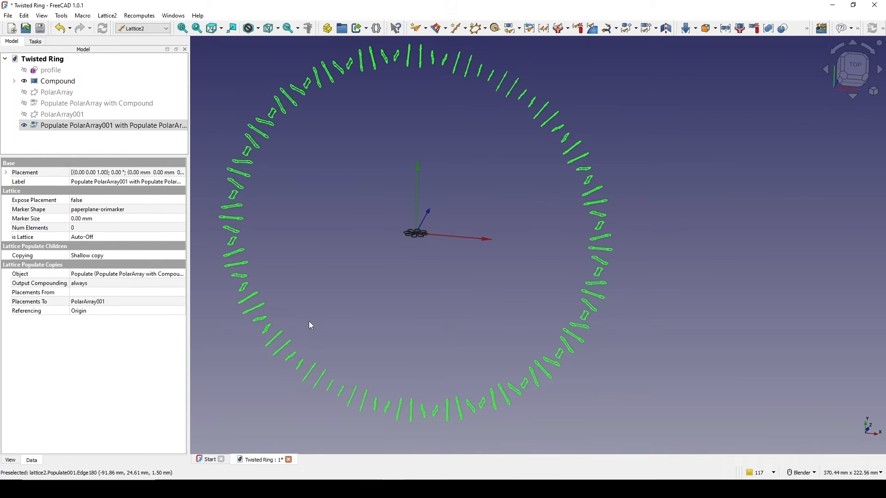
scroll(341, 298, down, 3)
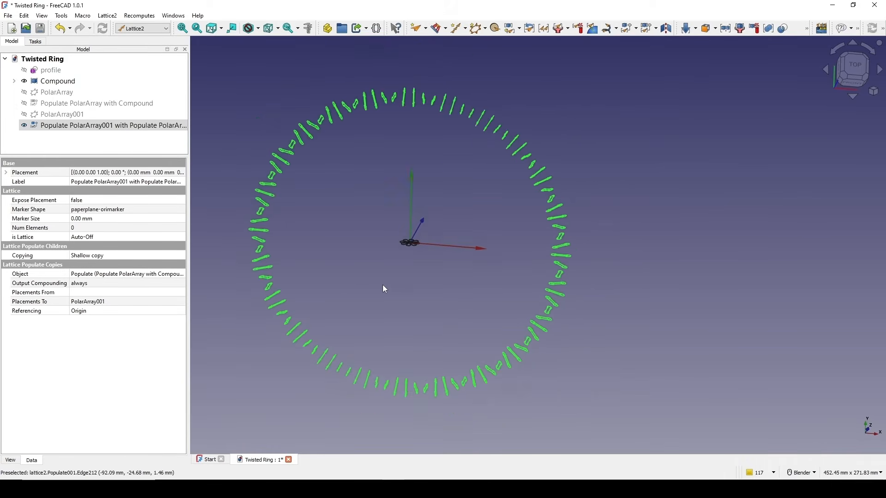
click(72, 126)
middle_drag(475, 137, 449, 134)
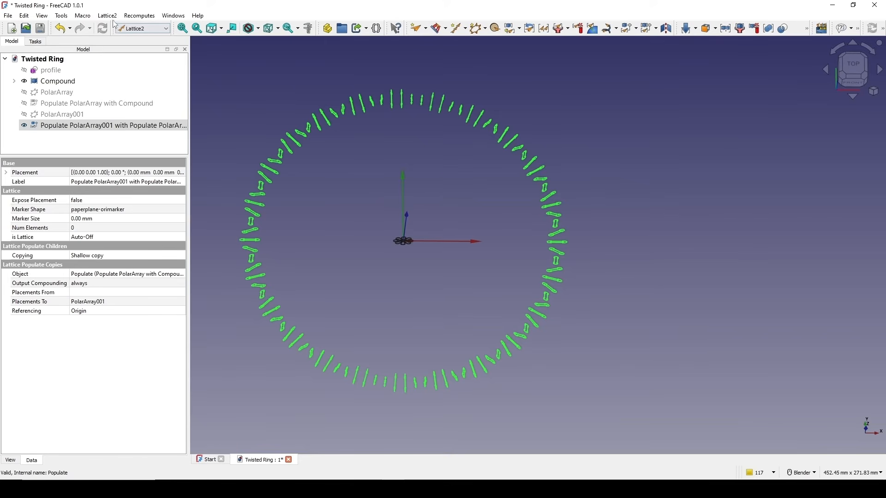
click(113, 18)
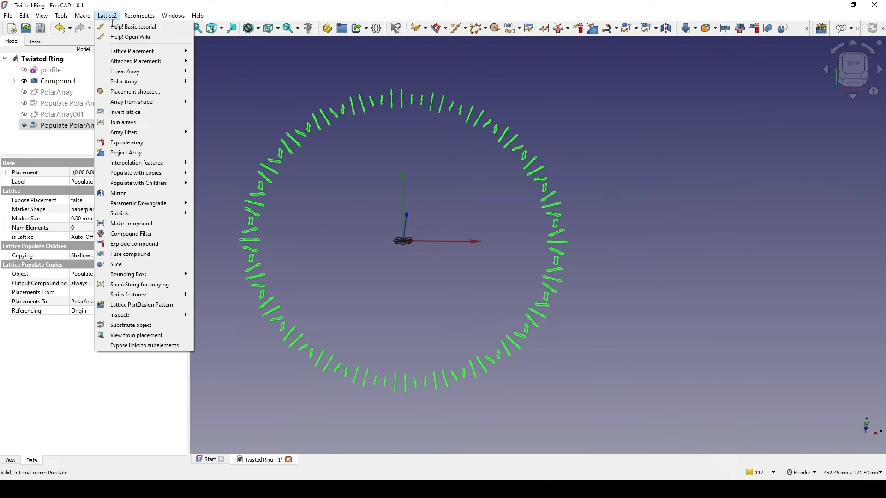
click(151, 248)
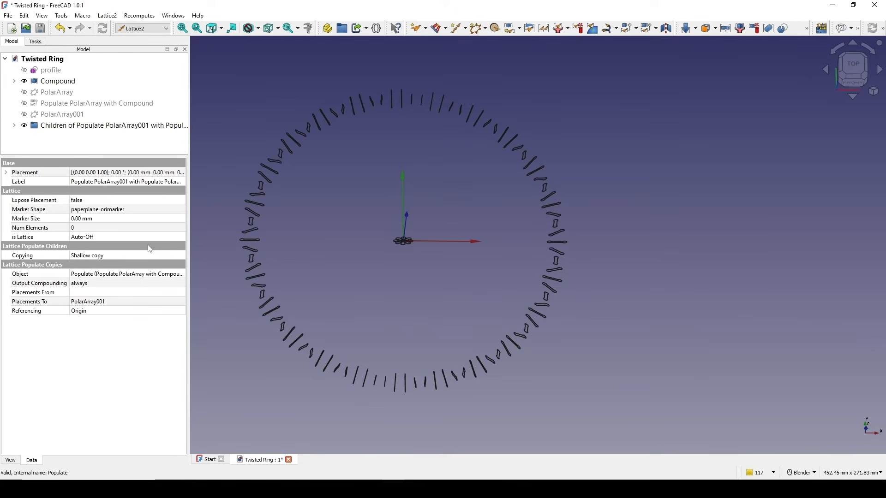
Step: Expand the exploded ring's group in an enlarged model tree and check its children from Child0 to Child23
click(14, 125)
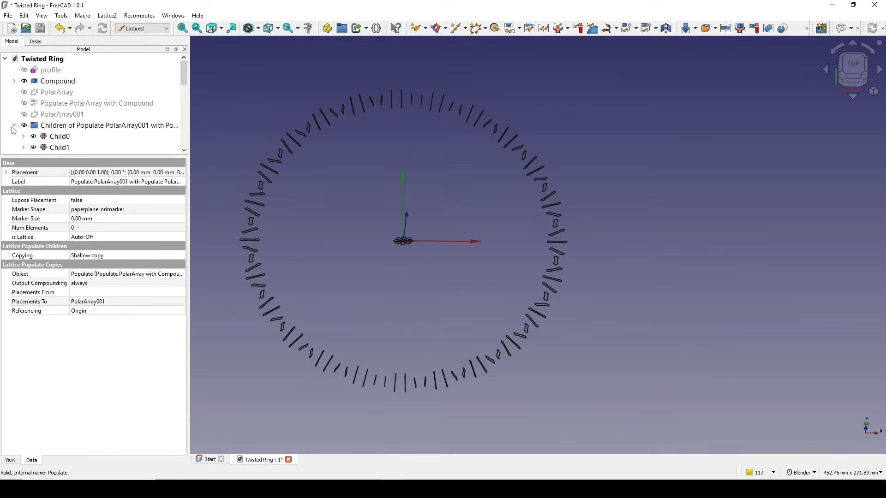
scroll(86, 140, down, 2)
scroll(86, 140, down, 5)
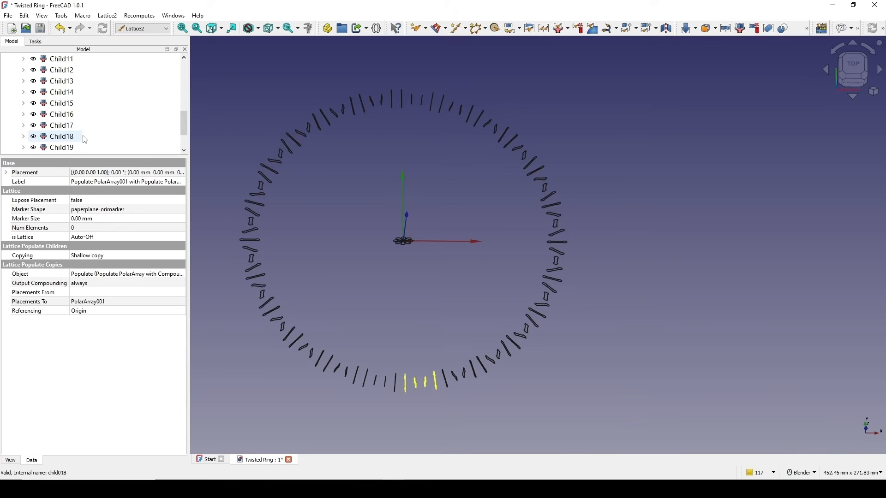
click(72, 148)
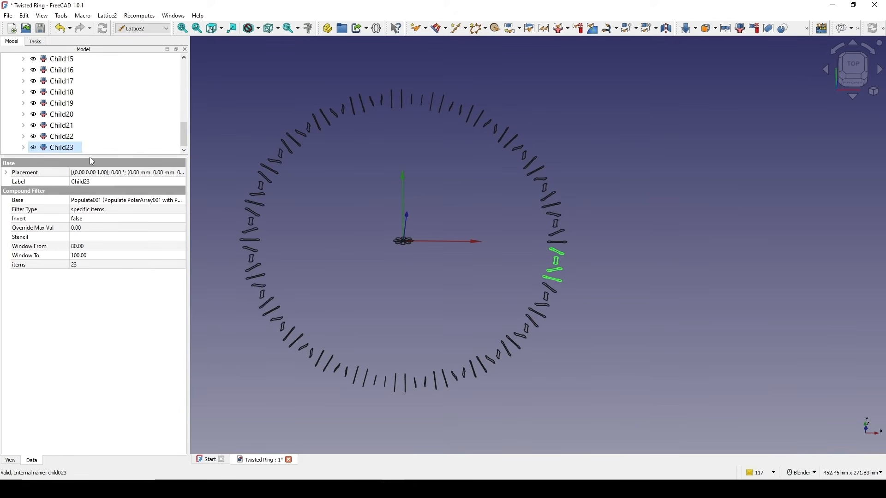
drag(89, 157, 90, 276)
scroll(80, 237, up, 4)
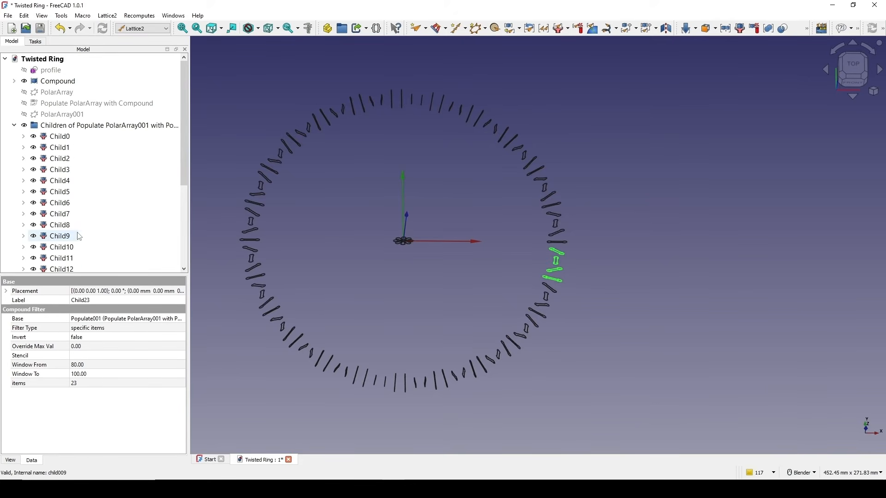
click(55, 137)
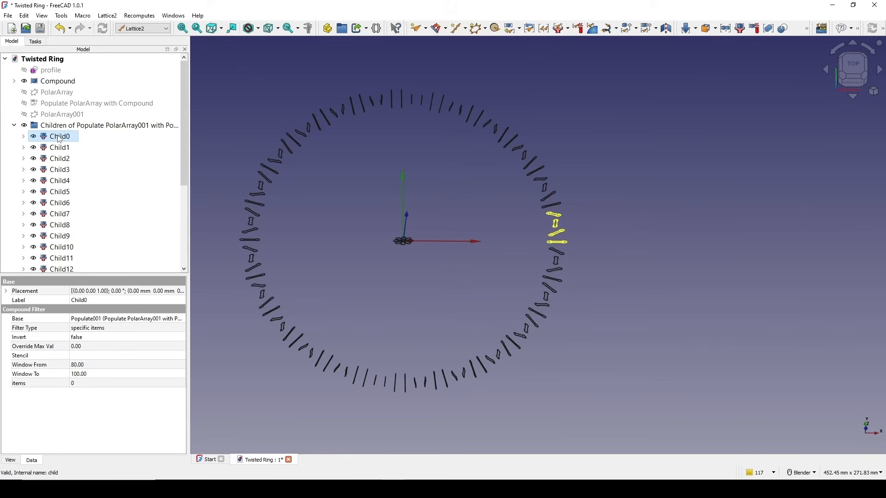
Step: Examine the positions of Child0 and Child1 on the ring, individually and together, from the top and at an angle
click(851, 65)
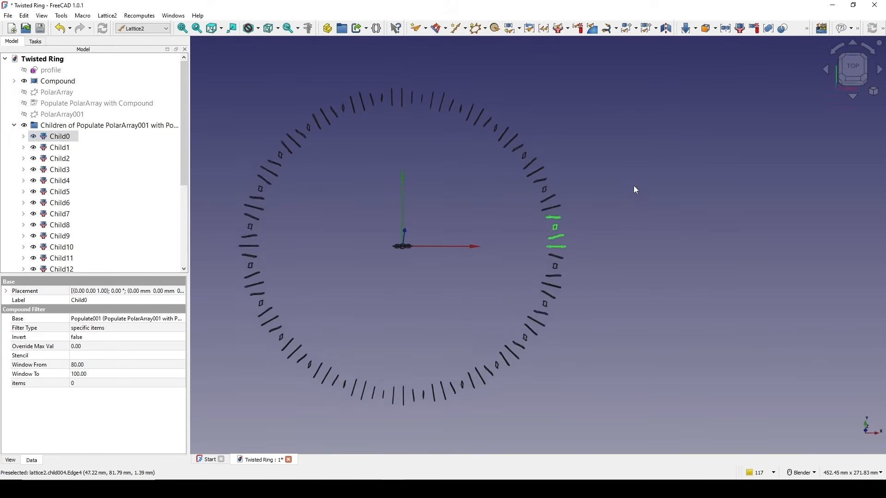
scroll(546, 225, up, 5)
scroll(546, 225, down, 5)
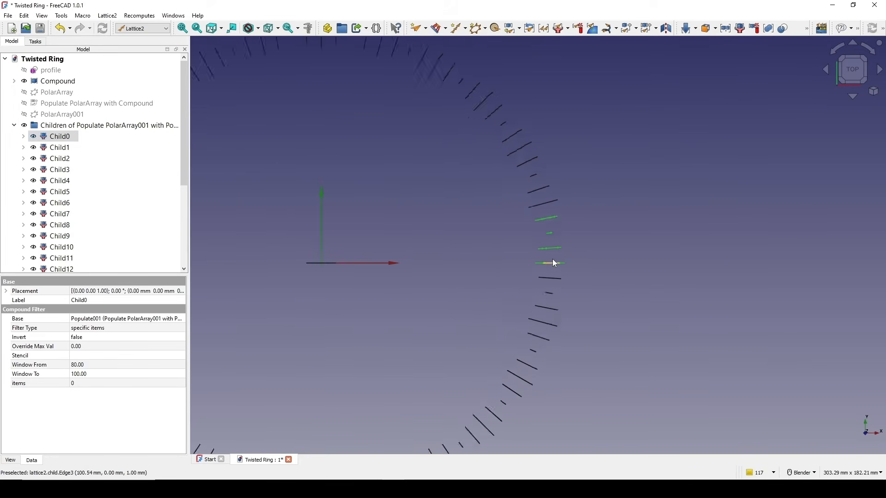
click(66, 149)
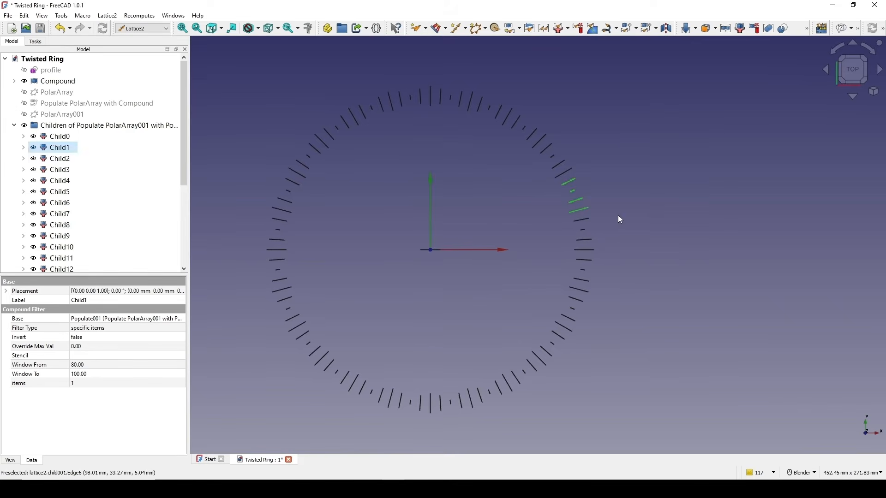
shift+middle_drag(606, 202, 581, 175)
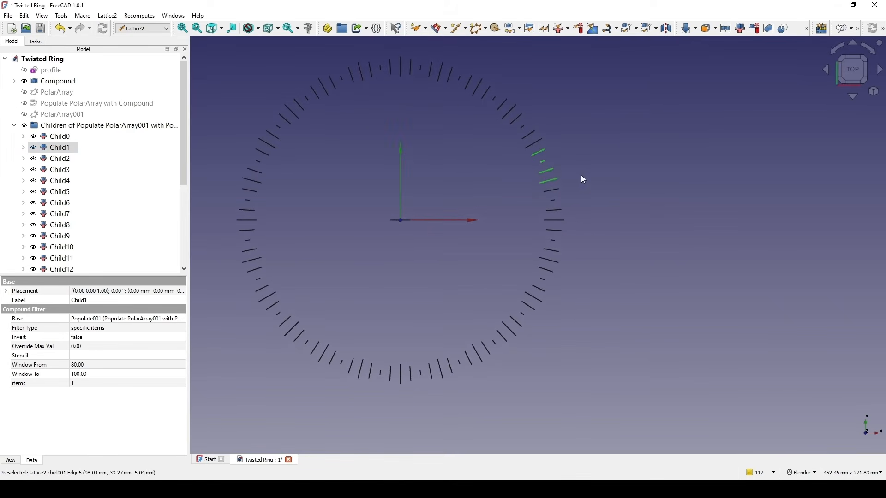
click(63, 137)
ctrl+click(66, 148)
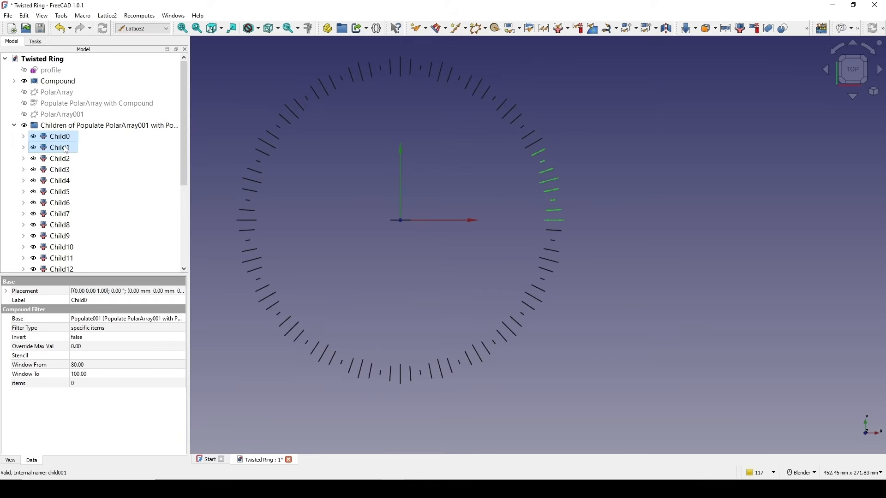
scroll(599, 210, up, 2)
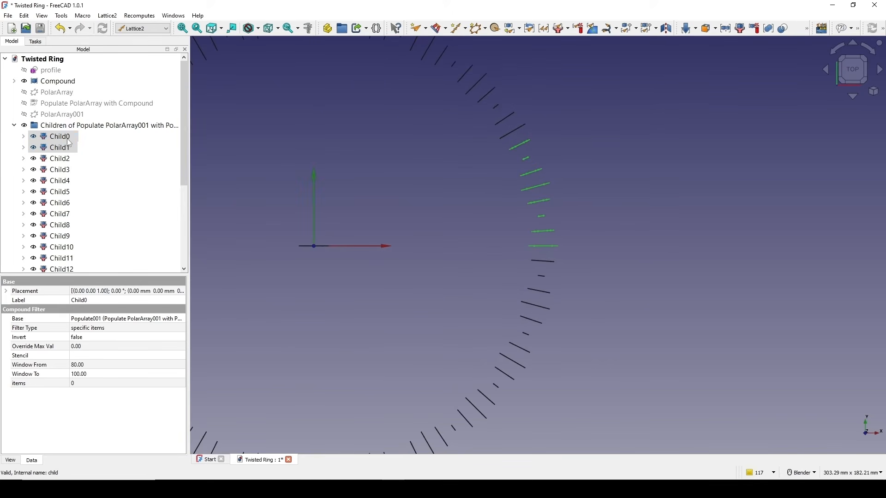
scroll(473, 232, down, 3)
middle_drag(483, 214, 560, 185)
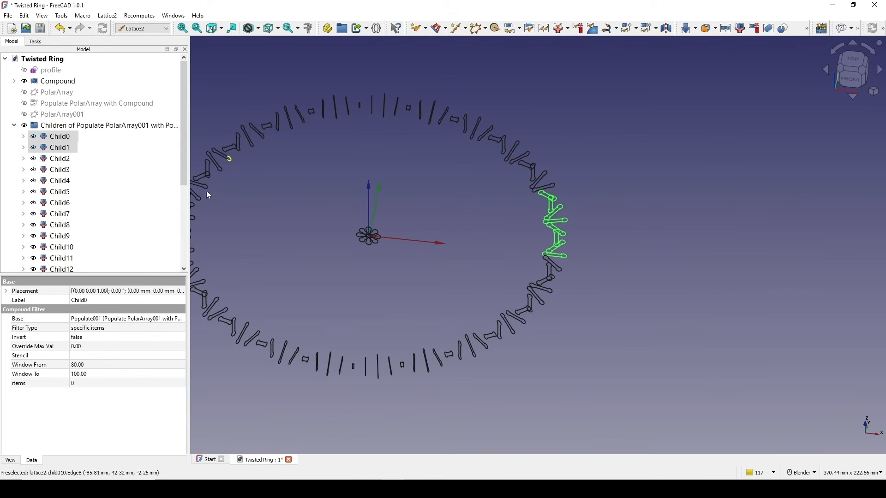
scroll(516, 299, down, 1)
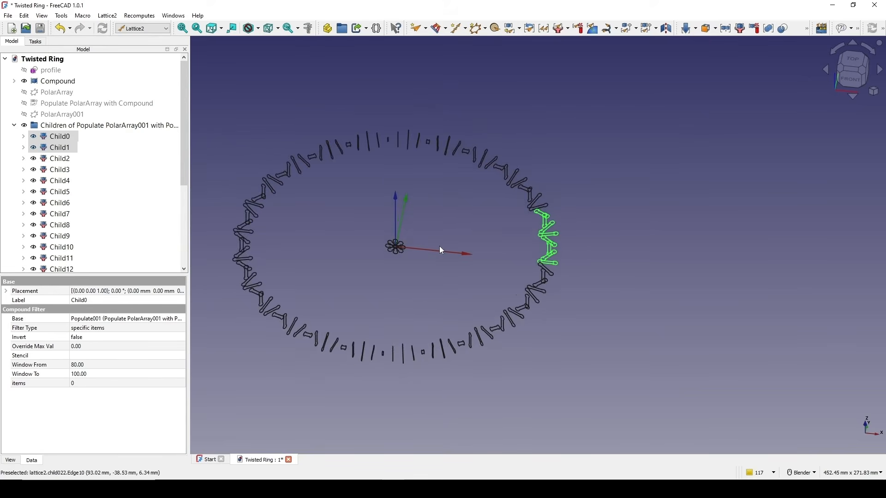
middle_drag(439, 245, 499, 243)
click(469, 245)
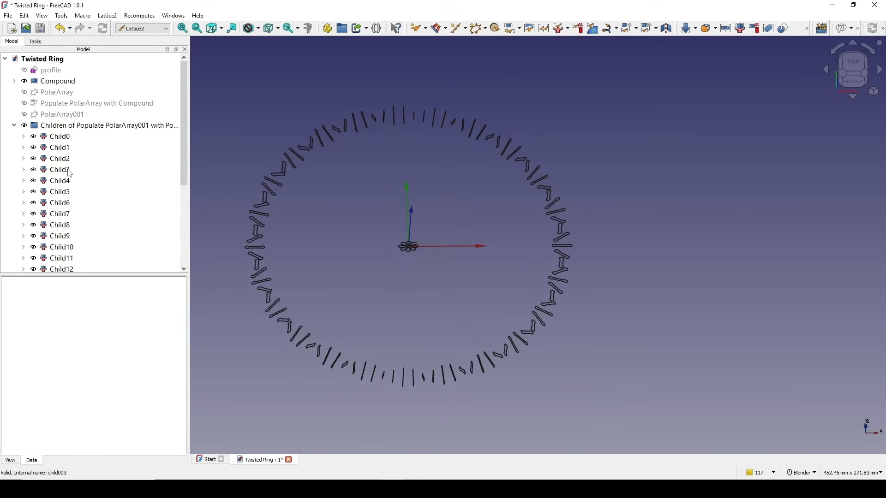
Step: Explode Child0 and Child1 into individual profiles with Lattice2's Explode compound
click(61, 140)
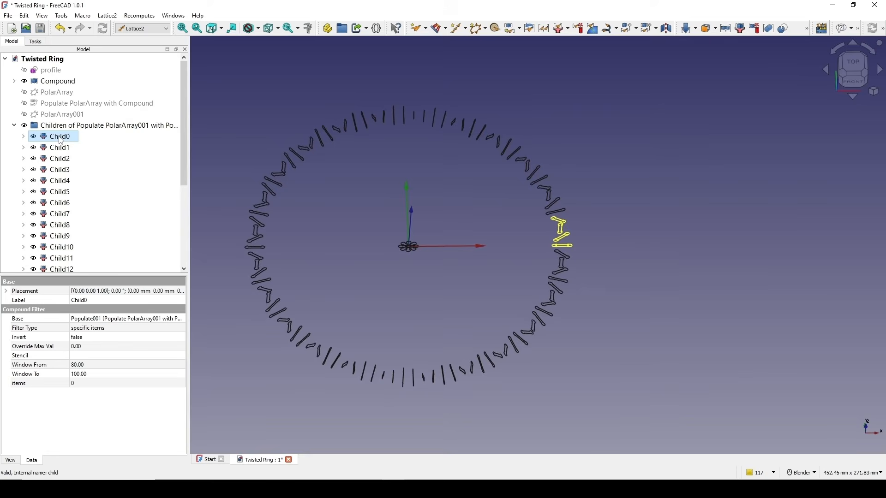
click(107, 15)
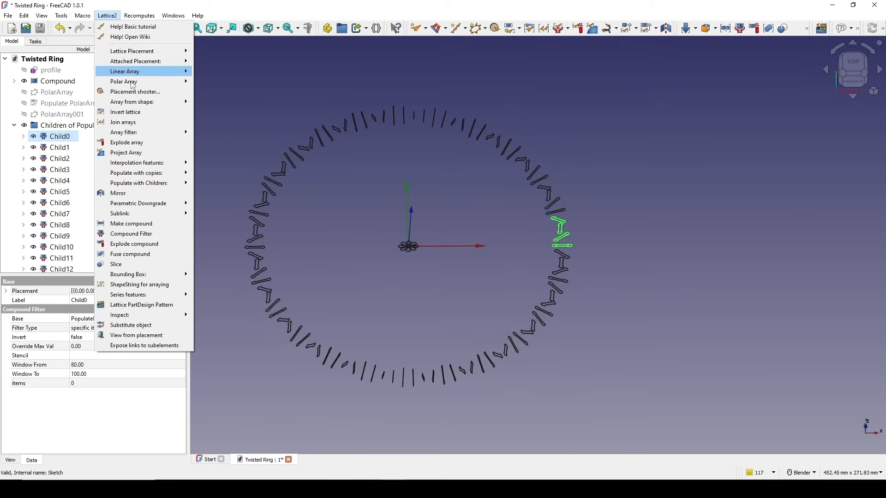
click(150, 243)
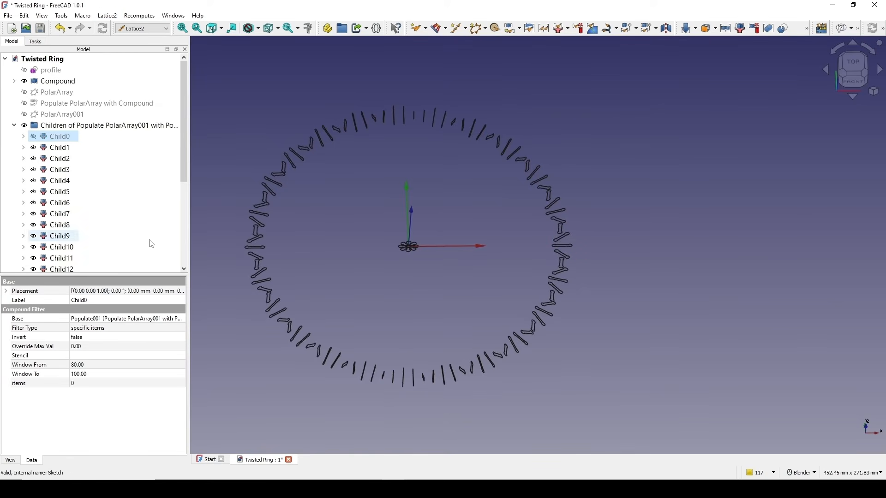
click(59, 148)
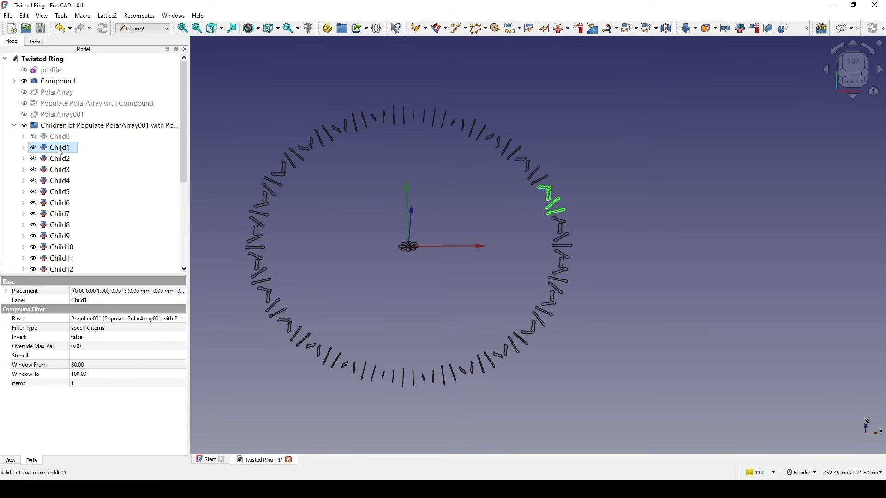
click(107, 16)
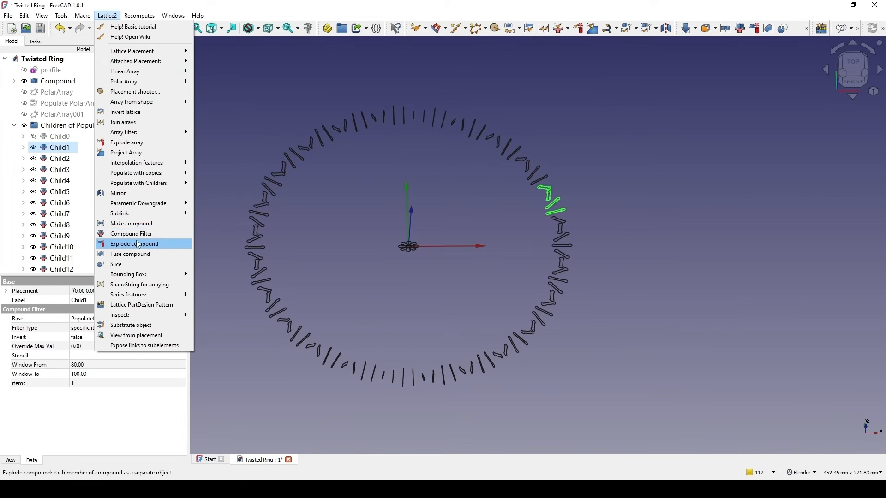
click(159, 242)
Step: Expand the children of Child0 and Child1 and check which ring profiles Child024, Child025 and Child026 correspond to
scroll(95, 222, down, 5)
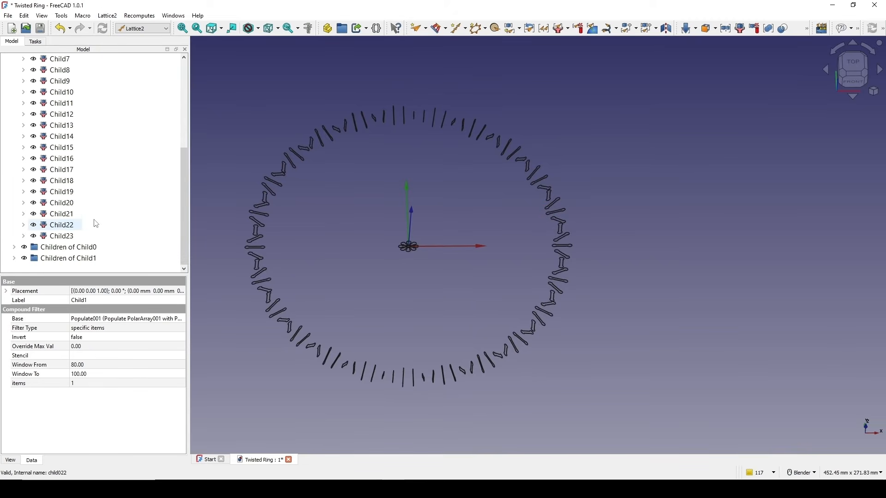
click(14, 247)
scroll(64, 235, down, 1)
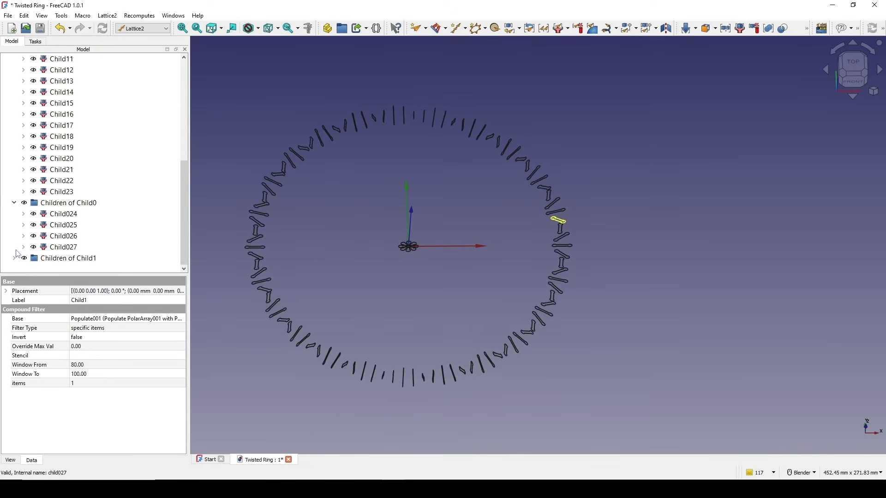
click(15, 259)
scroll(58, 187, down, 1)
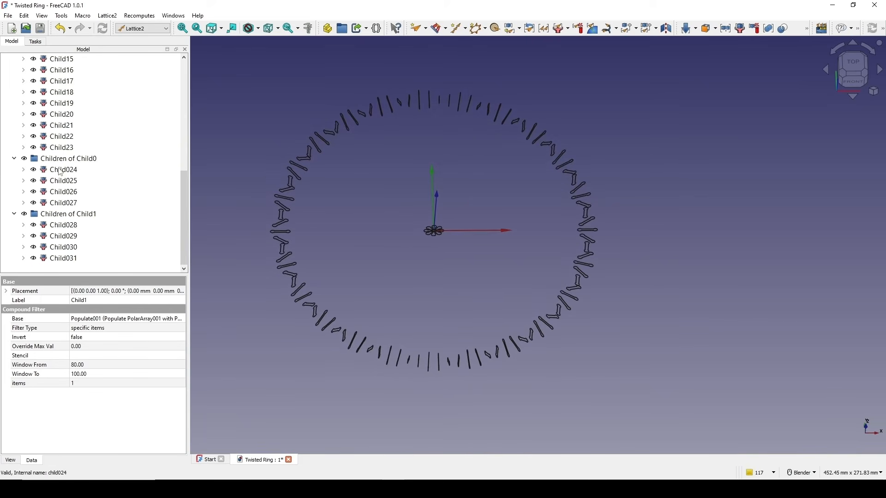
click(58, 171)
click(58, 182)
click(60, 192)
middle_drag(428, 226, 428, 252)
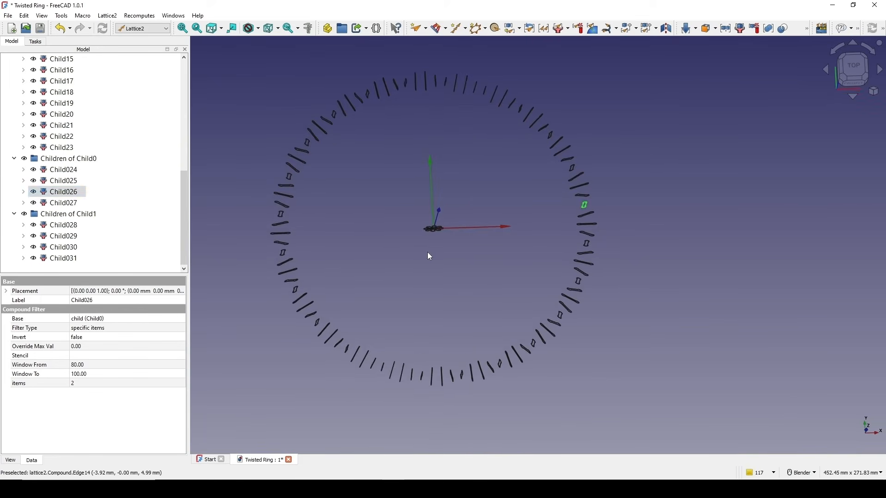
click(520, 216)
shift+middle_drag(520, 216, 514, 218)
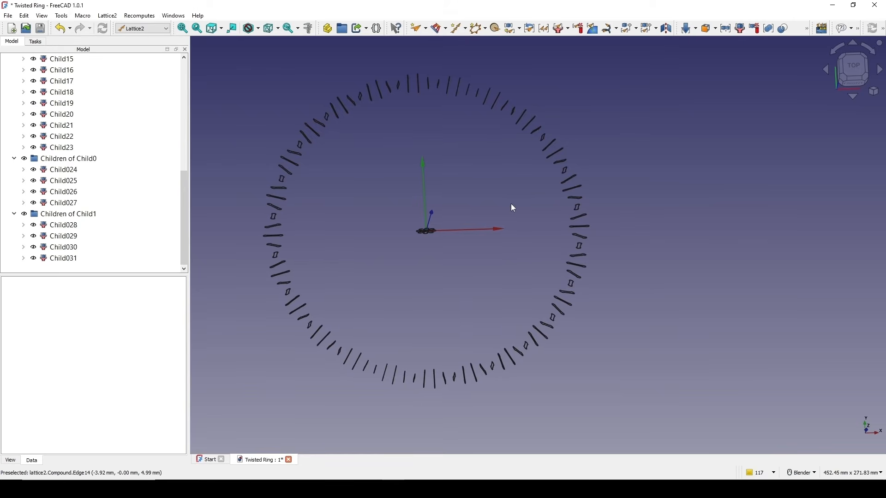
Step: Start a Part Loft and add Child024 through Child031 in order as its profiles
click(151, 28)
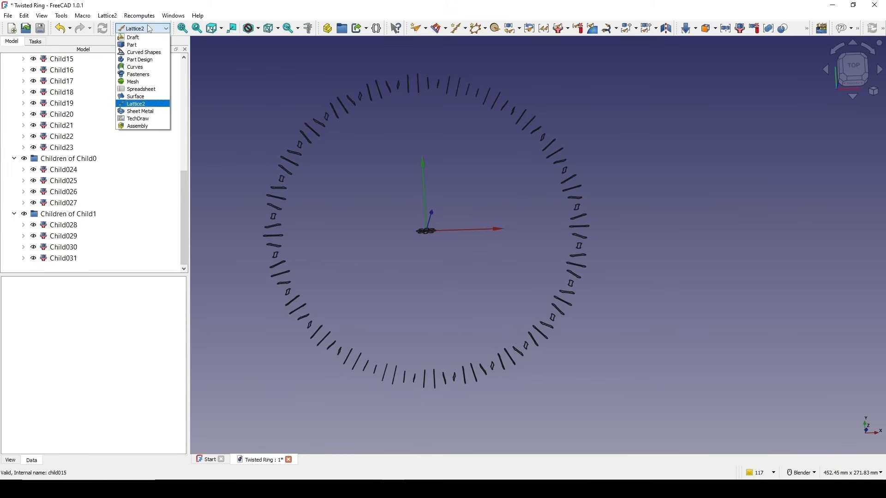
click(134, 44)
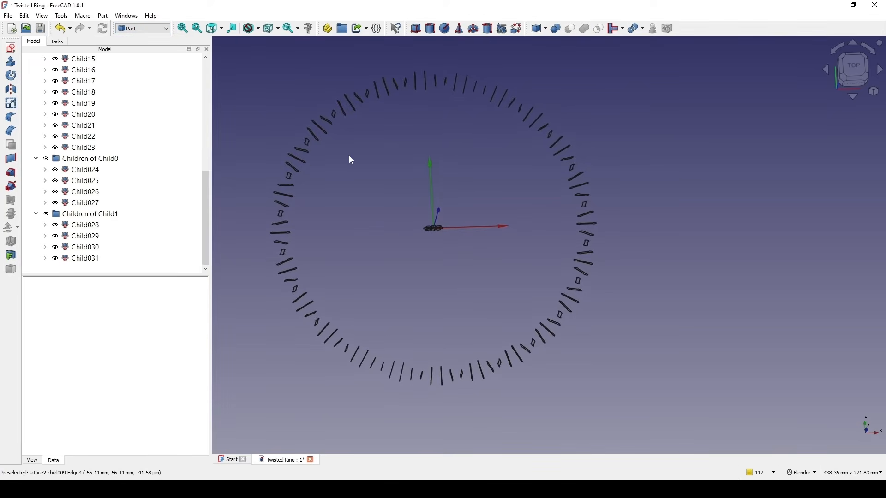
click(11, 172)
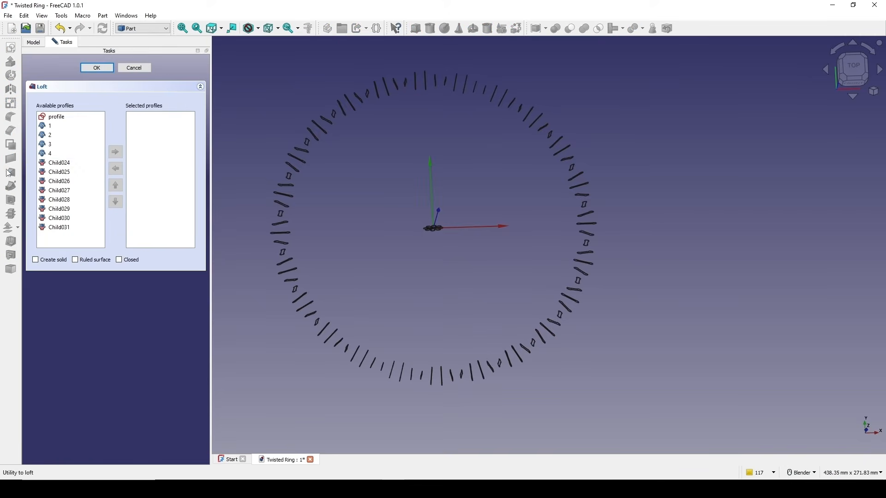
click(64, 166)
double_click(74, 164)
double_click(74, 164)
double_click(74, 164)
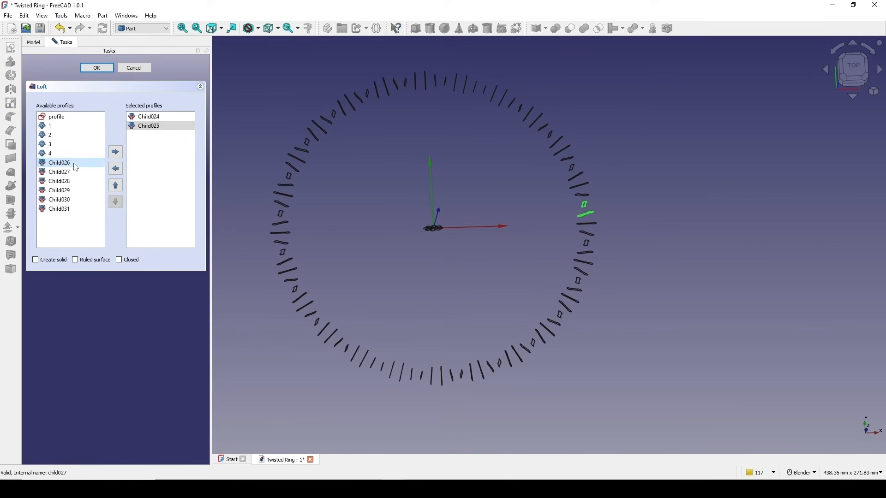
double_click(74, 164)
double_click(74, 164)
click(74, 164)
double_click(60, 163)
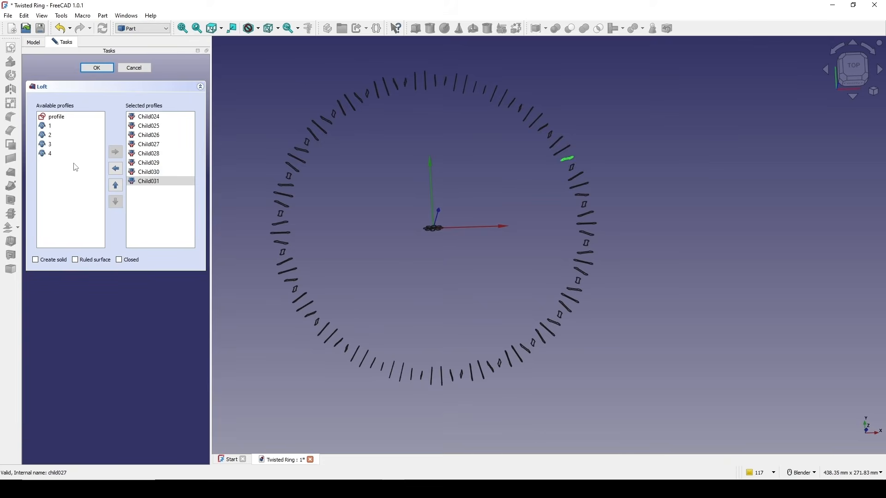
Step: Create the loft through the chosen profiles as a solid and inspect the twisted segment on the ring
shift+middle_drag(424, 207, 415, 197)
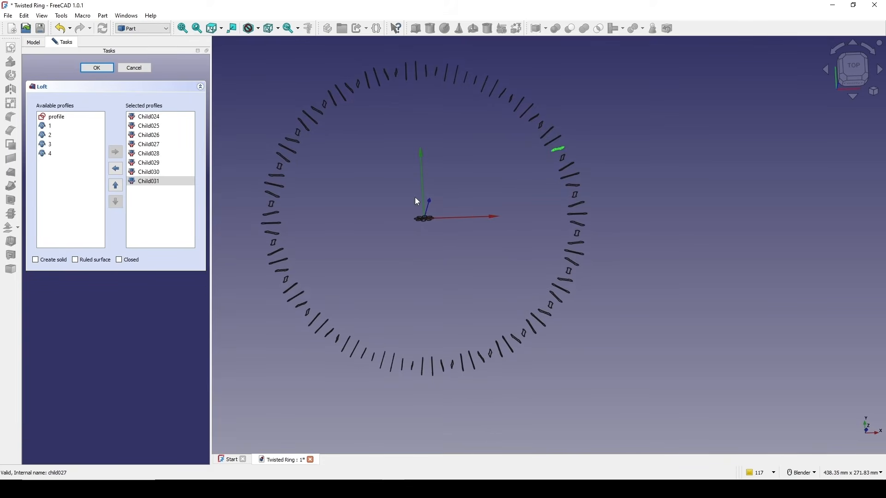
click(54, 258)
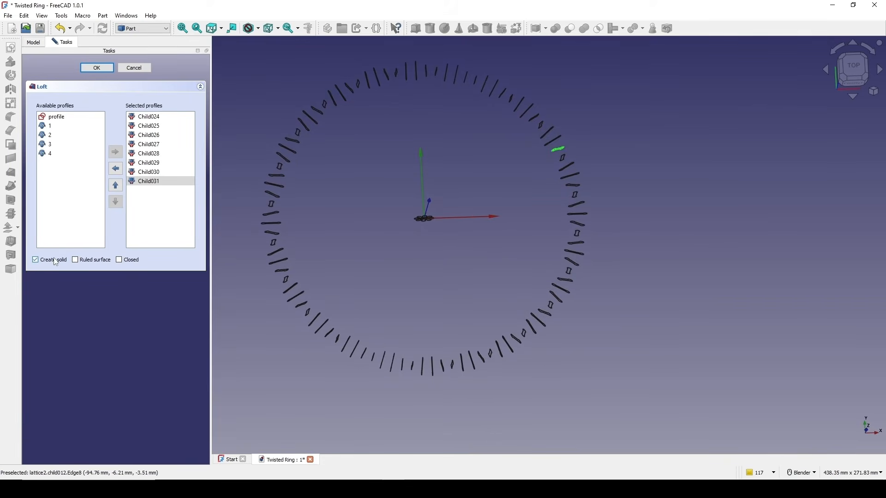
click(97, 68)
middle_drag(568, 232, 525, 235)
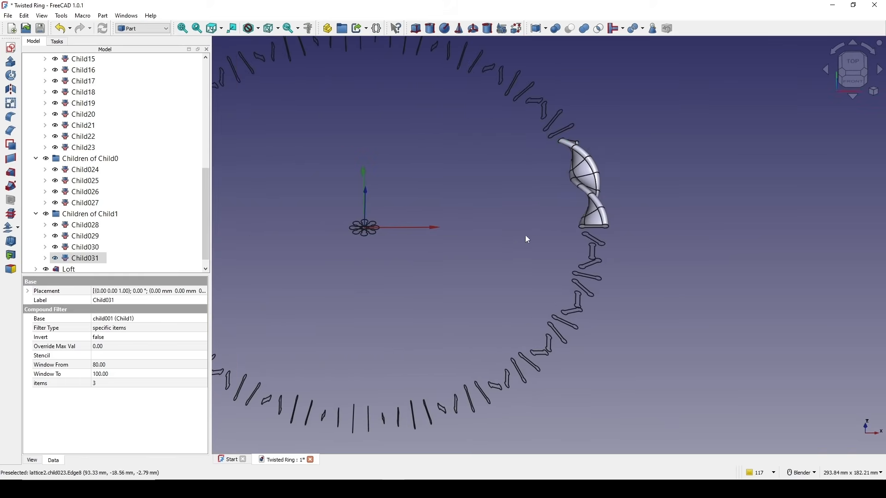
click(528, 239)
scroll(580, 198, down, 2)
middle_drag(580, 199, 530, 223)
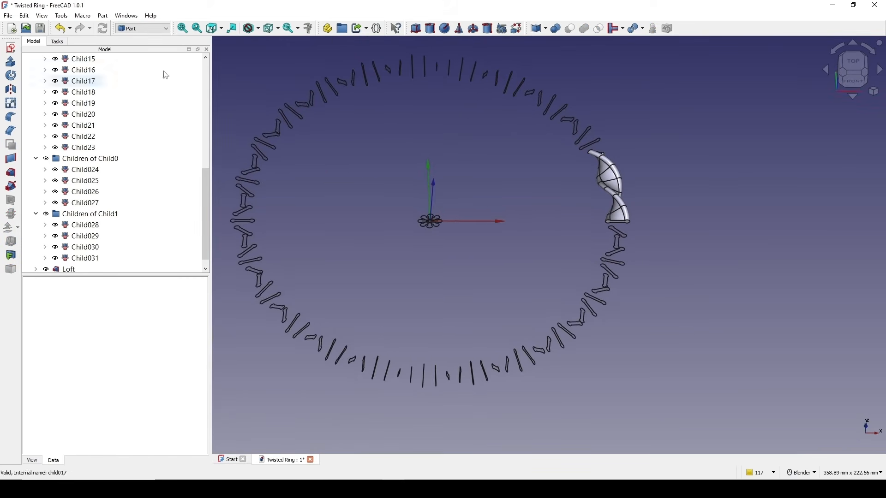
Step: Create a Draft polar array of the loft with 12 elements over 360° around the origin
click(143, 28)
click(133, 36)
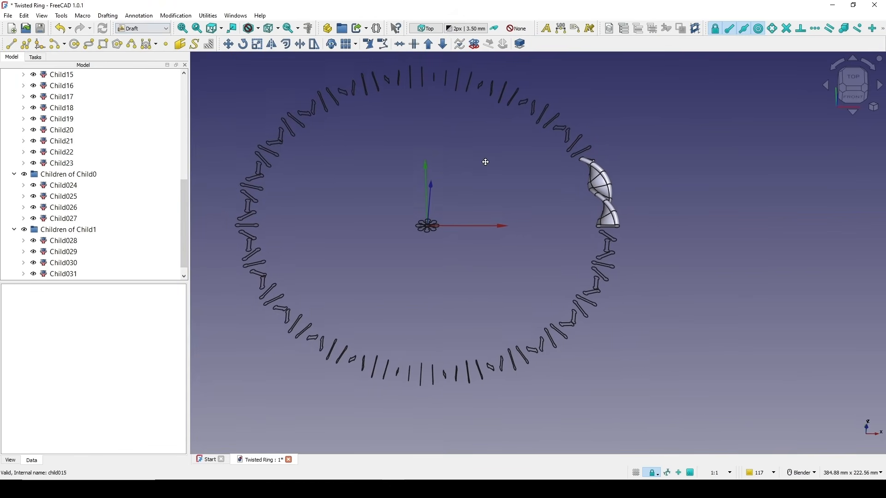
scroll(88, 208, down, 1)
click(46, 274)
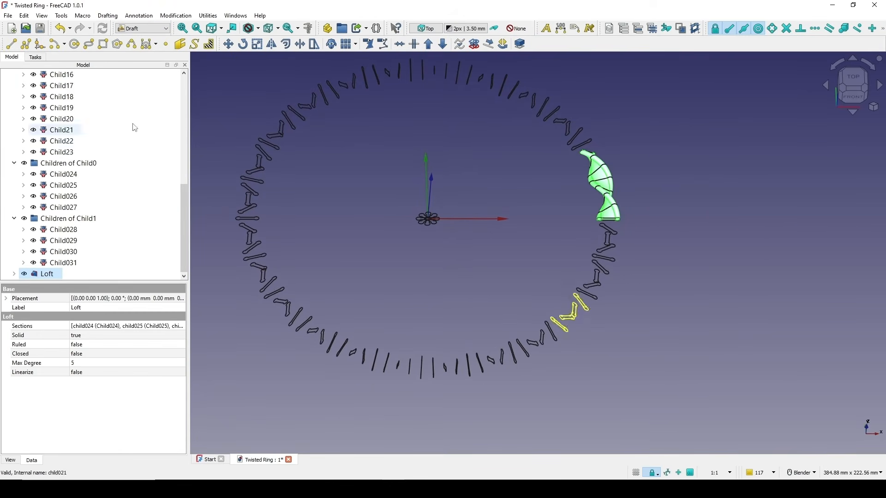
click(176, 16)
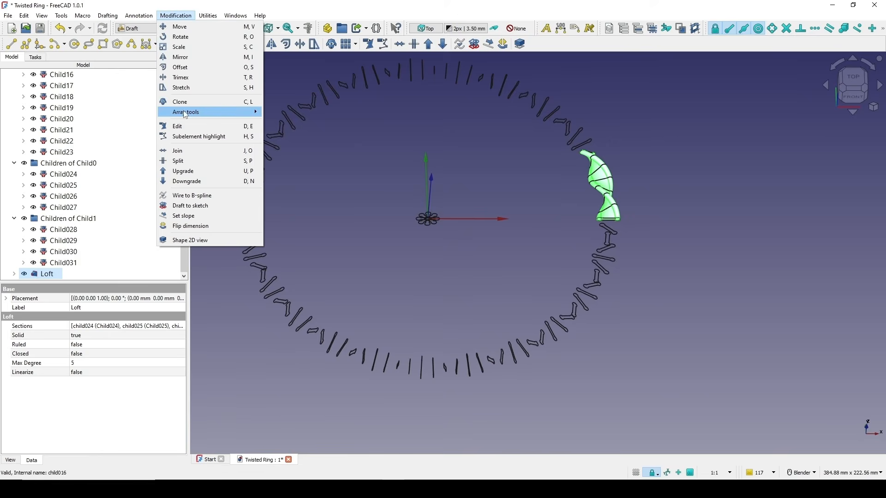
mouse_move(186, 114)
click(292, 121)
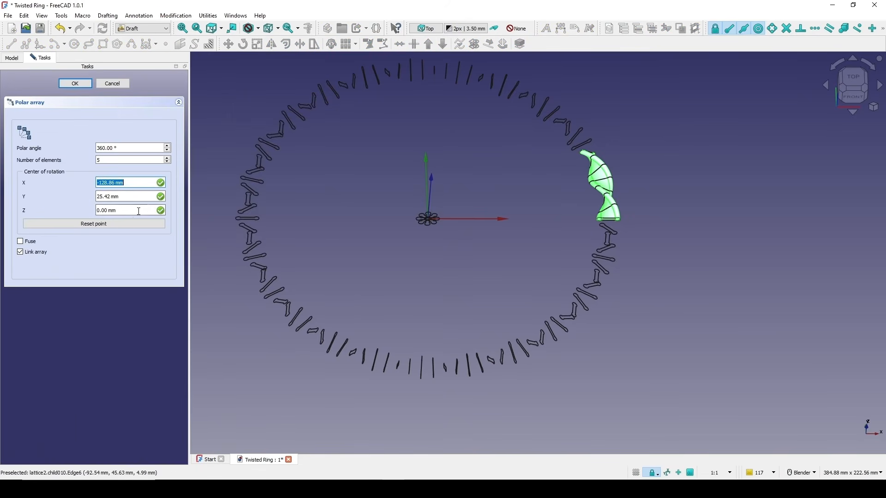
click(113, 224)
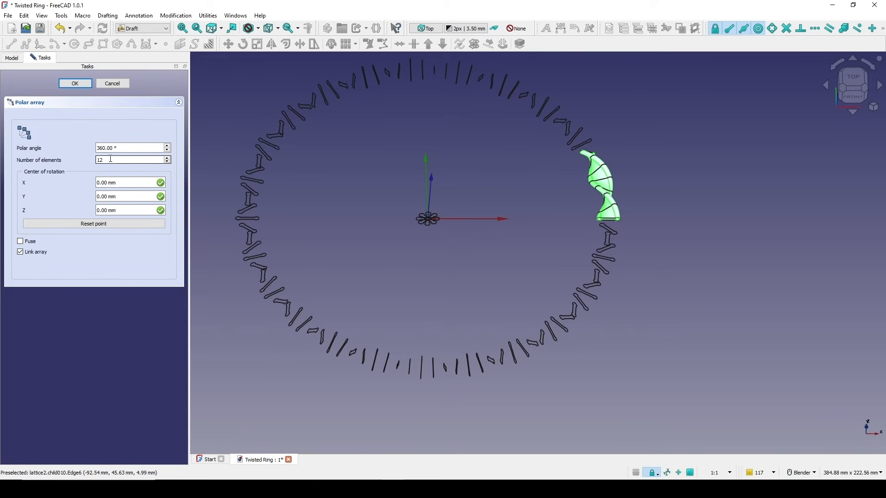
key(Return)
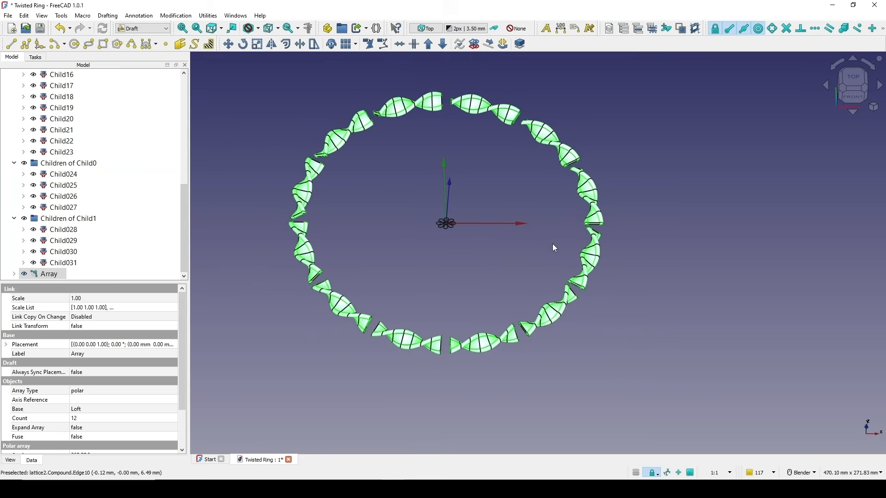
Step: Inspect the joints between neighbouring segments of the polar array, then delete the array
scroll(553, 244, up, 4)
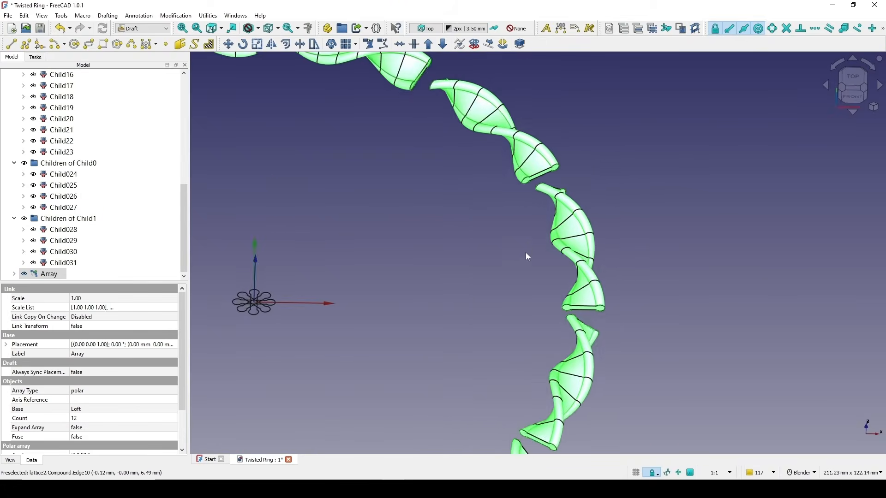
scroll(529, 257, up, 5)
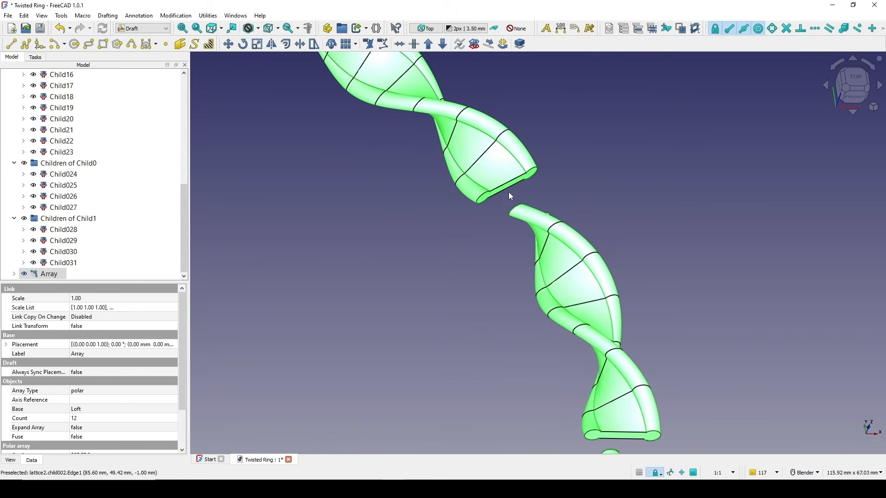
scroll(508, 193, down, 2)
middle_drag(510, 194, 518, 233)
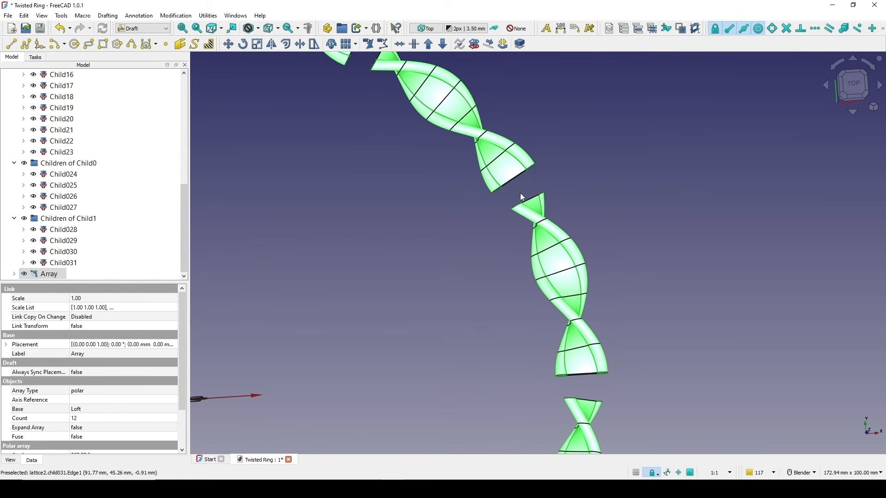
scroll(520, 220, down, 6)
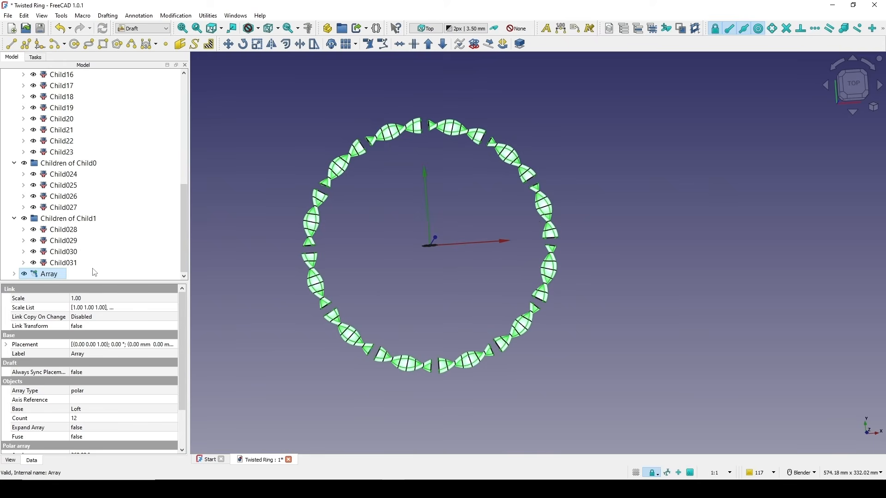
key(Delete)
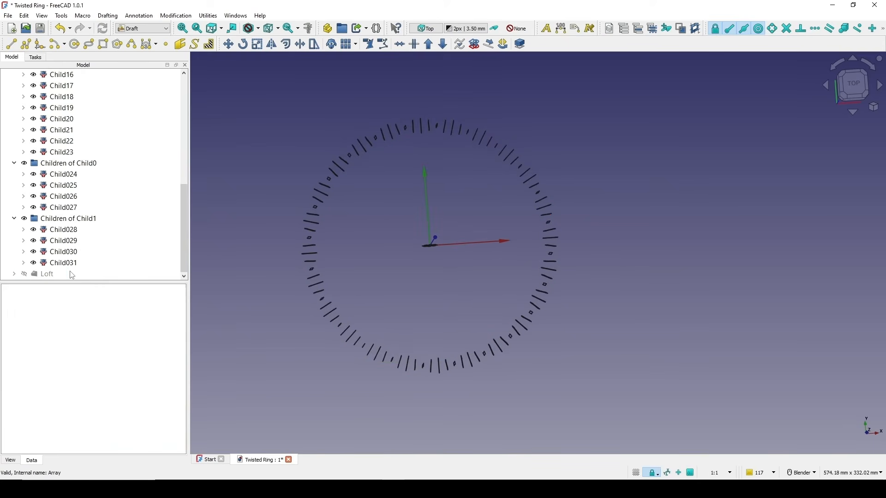
Step: Explode Child2, the group following the loft's end, into individual profiles with Lattice2's Explode compound
scroll(471, 220, up, 3)
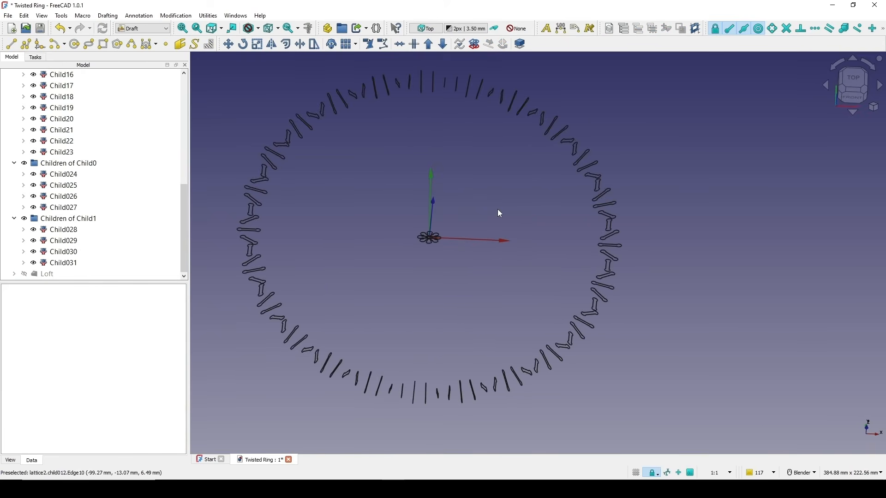
click(147, 28)
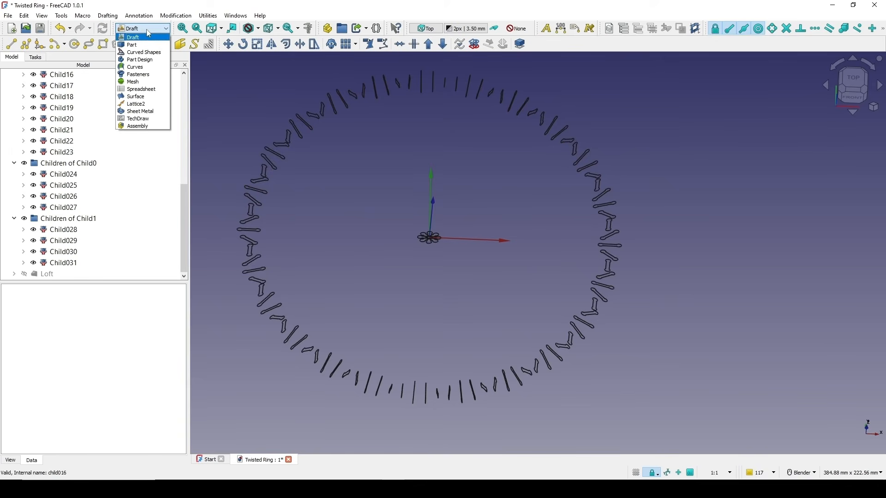
click(134, 104)
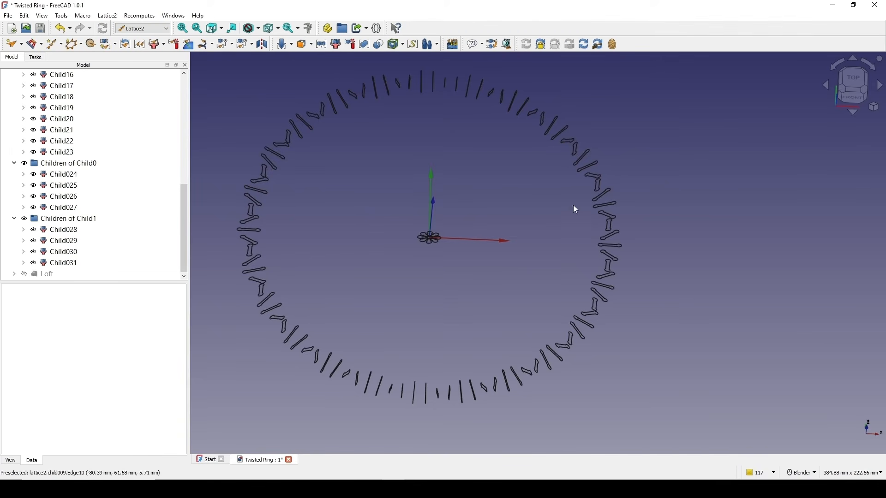
scroll(99, 212, up, 8)
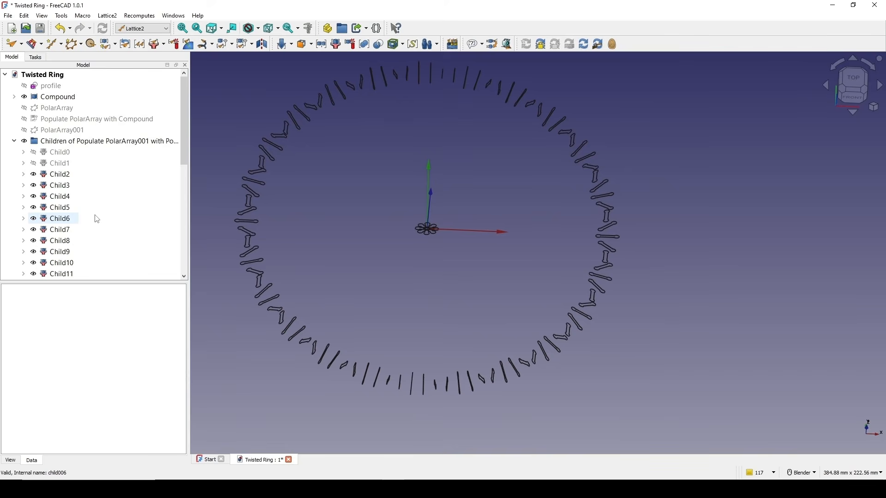
click(61, 175)
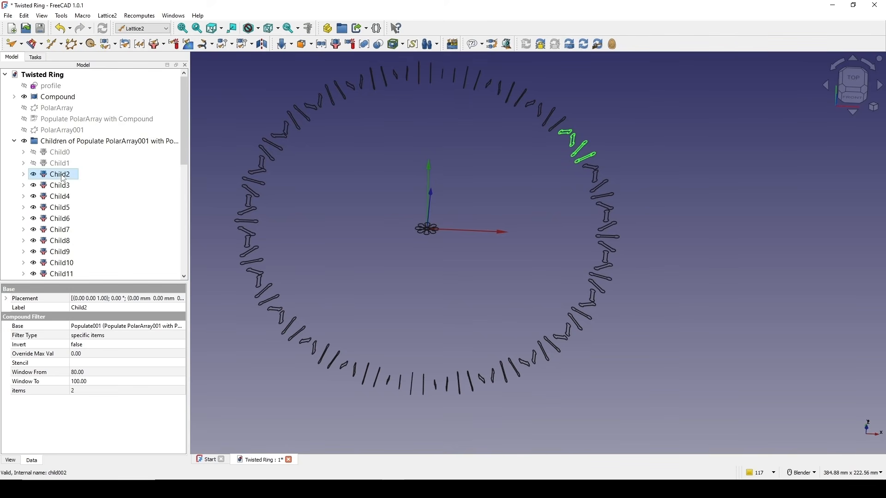
scroll(620, 169, up, 4)
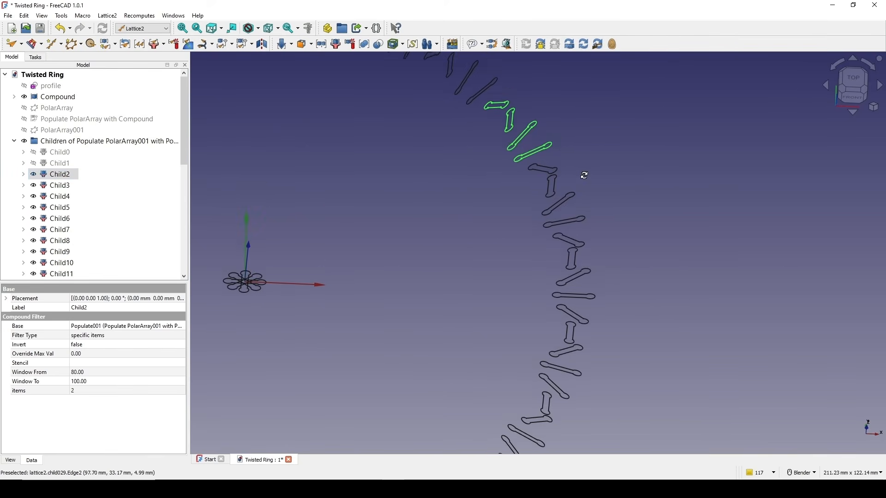
middle_drag(585, 176, 534, 160)
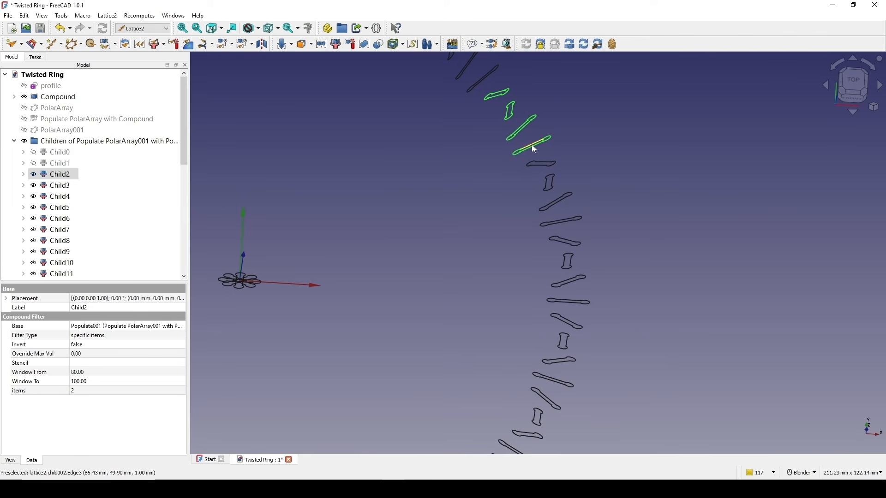
click(533, 146)
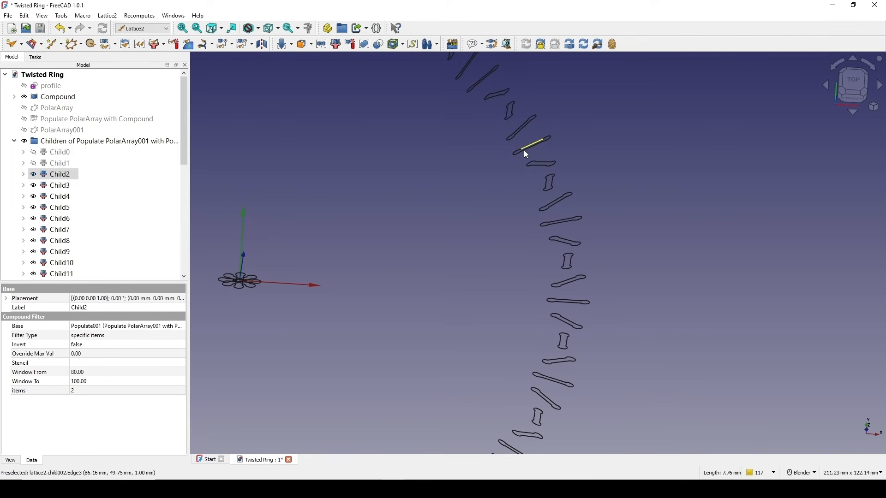
scroll(566, 228, down, 4)
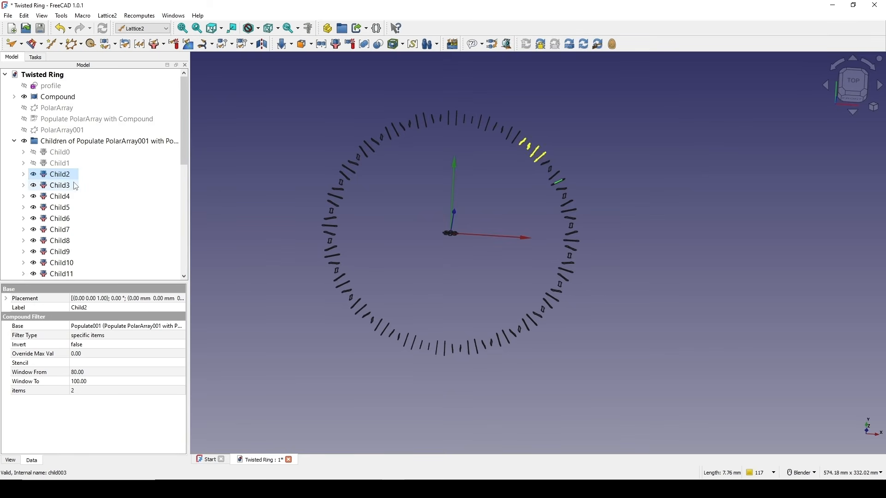
click(109, 18)
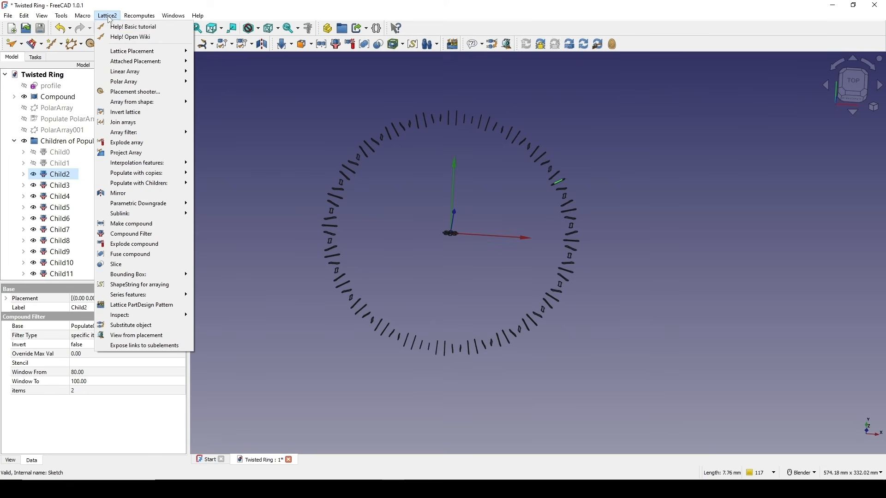
click(139, 236)
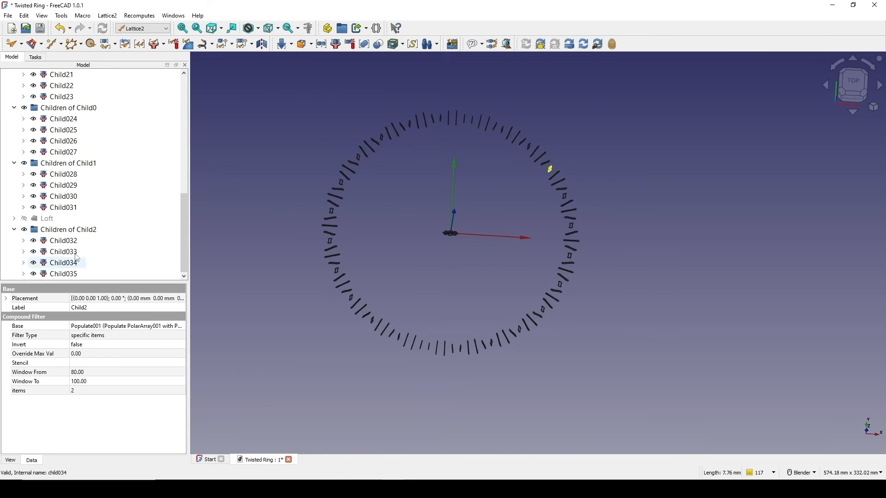
Step: Check which ring profiles Child032, Child033 and Child034 of Child2 correspond to
click(69, 241)
click(64, 253)
click(64, 264)
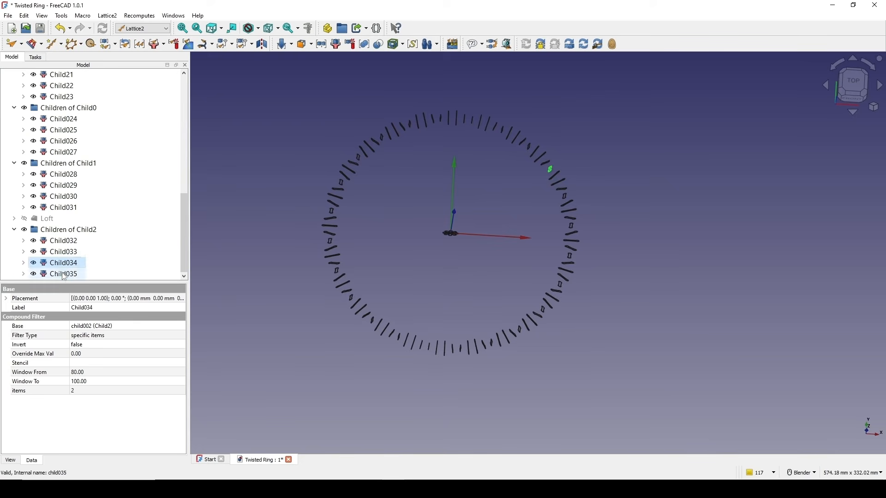
click(65, 253)
click(67, 242)
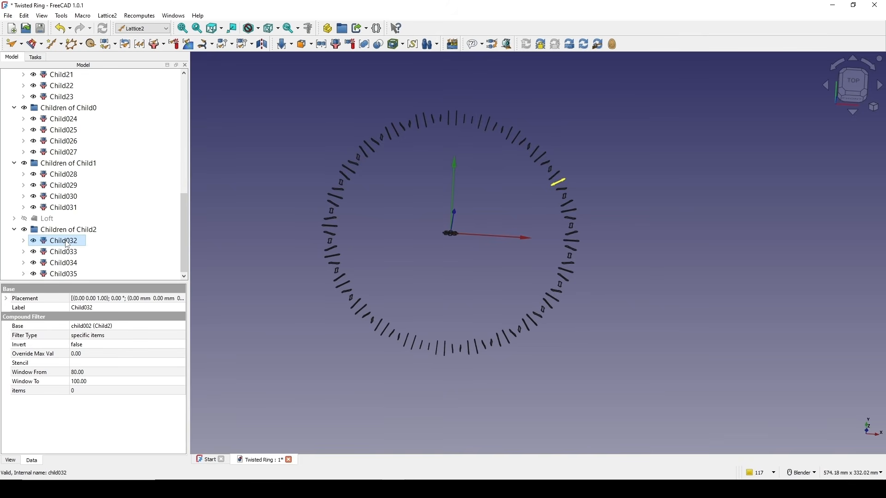
Step: Add Child032, the first profile of the Child2 group, to the existing loft's Sections
middle_drag(531, 229, 649, 198)
click(649, 216)
click(45, 221)
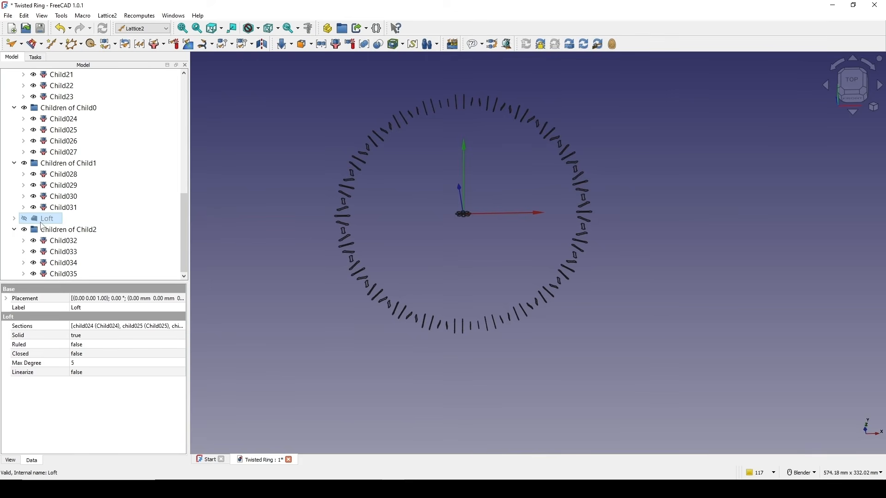
click(28, 328)
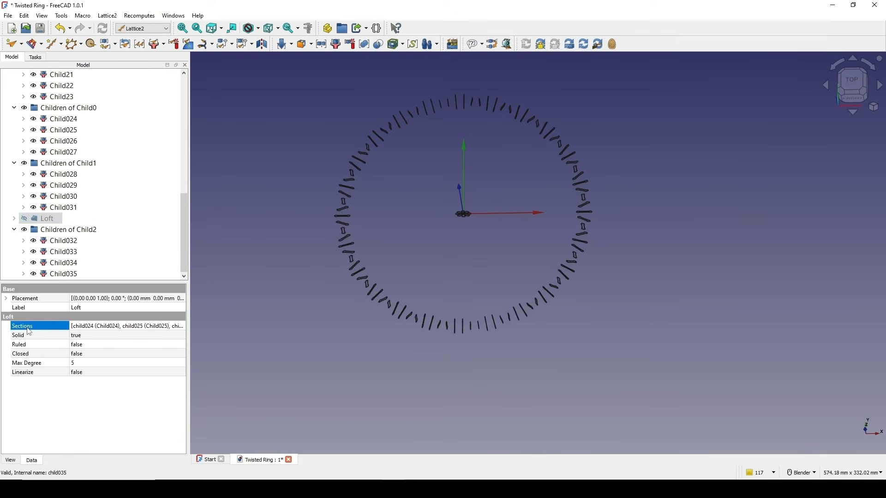
click(170, 327)
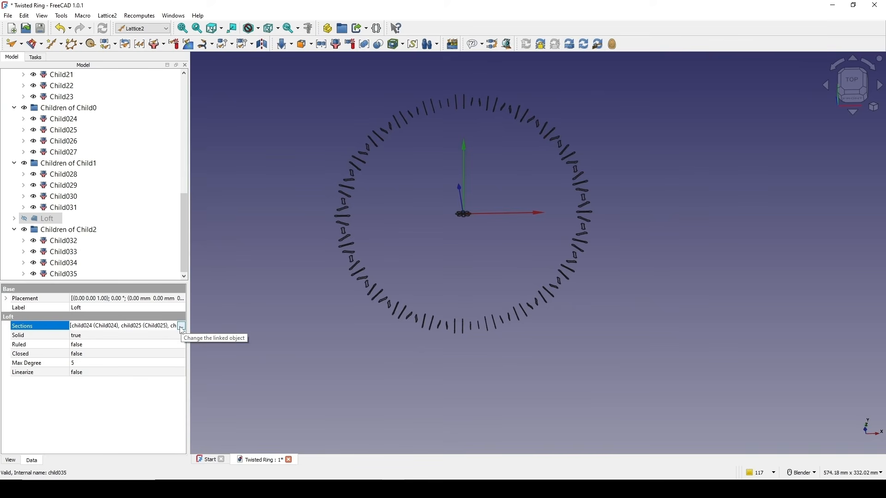
click(182, 328)
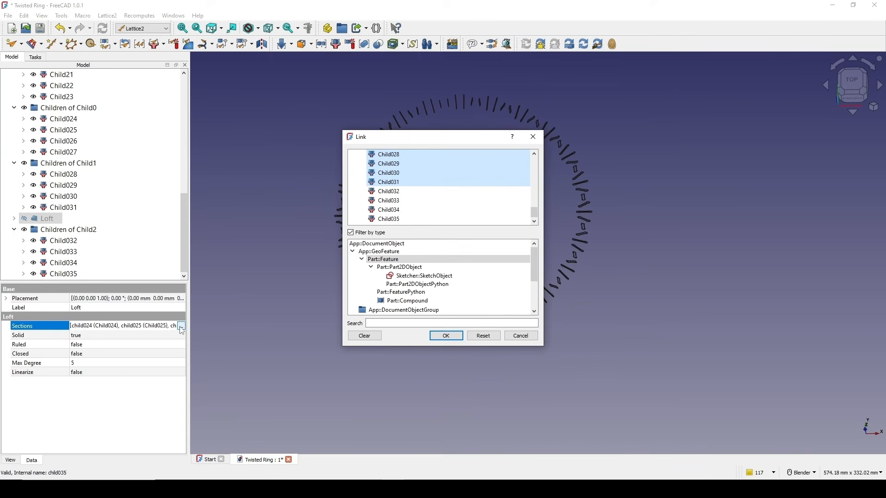
ctrl+click(396, 192)
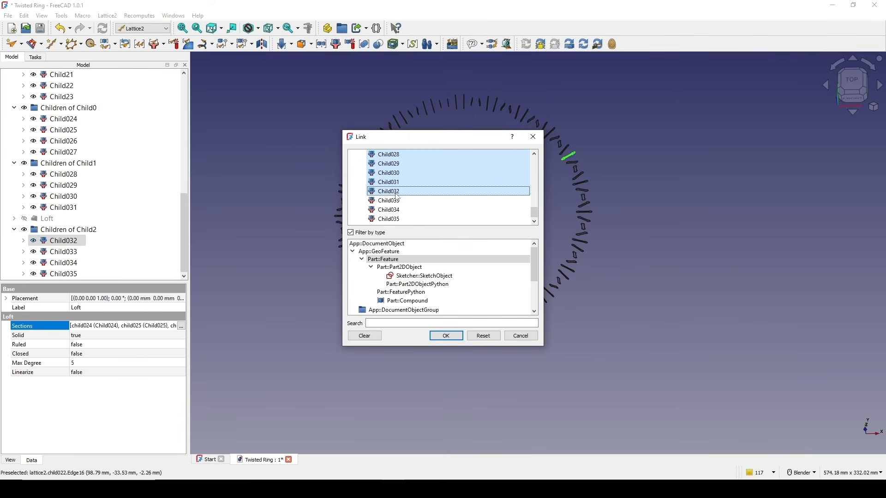
click(447, 337)
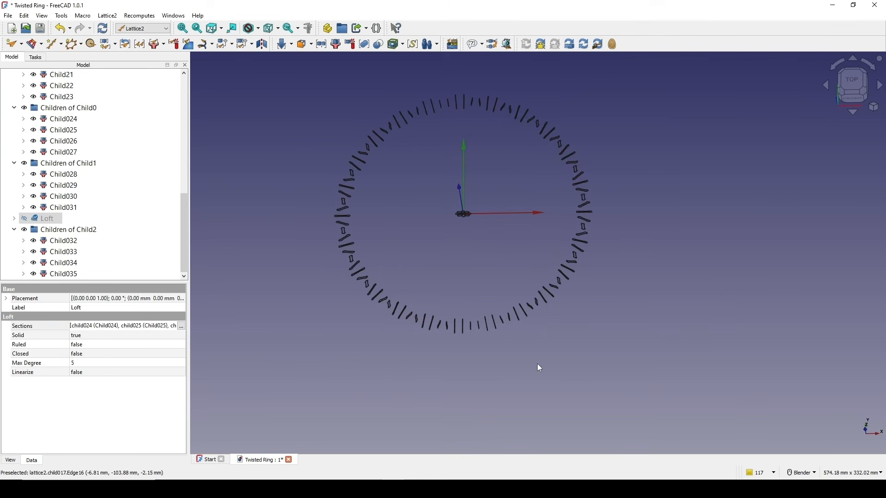
click(716, 290)
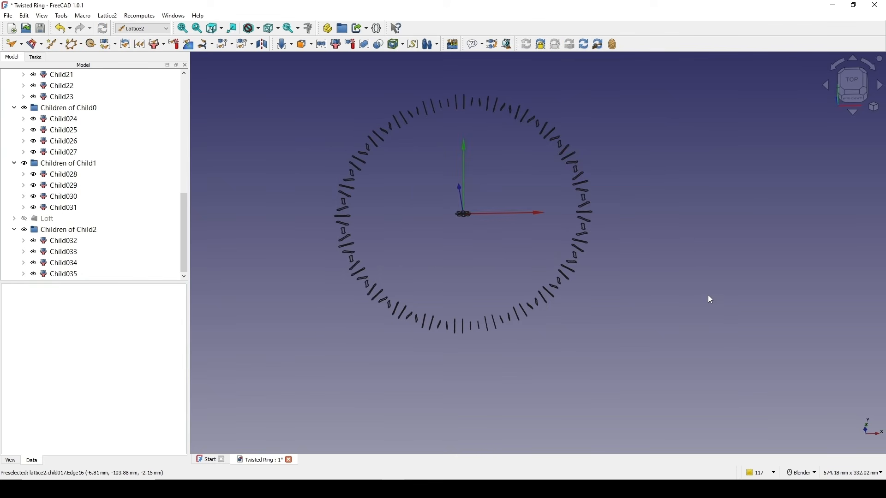
Step: Make the extended loft segment visible in the ring of profiles
click(46, 217)
key(space)
scroll(512, 226, up, 2)
mouse_move(530, 208)
middle_down()
mouse_move(521, 225)
mouse_move(469, 210)
mouse_move(517, 203)
middle_up()
click(541, 226)
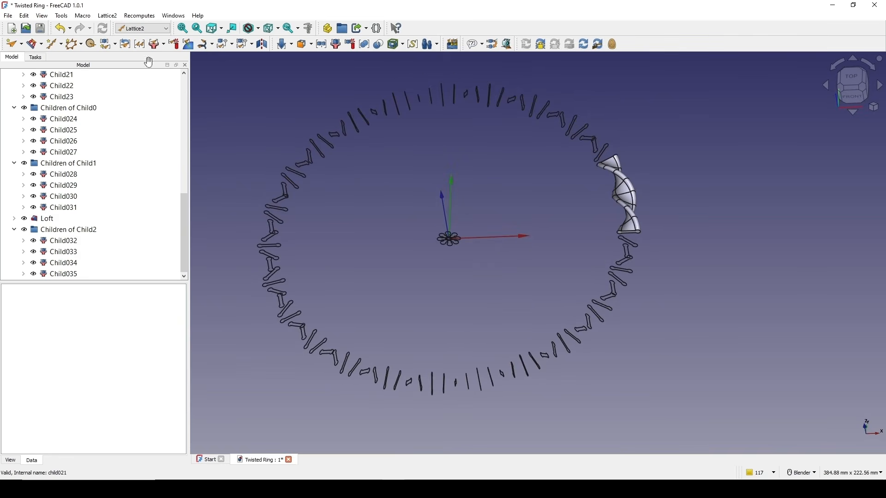
Step: Create a Draft polar array of the extended loft with 12 elements over 360° around the origin
click(153, 31)
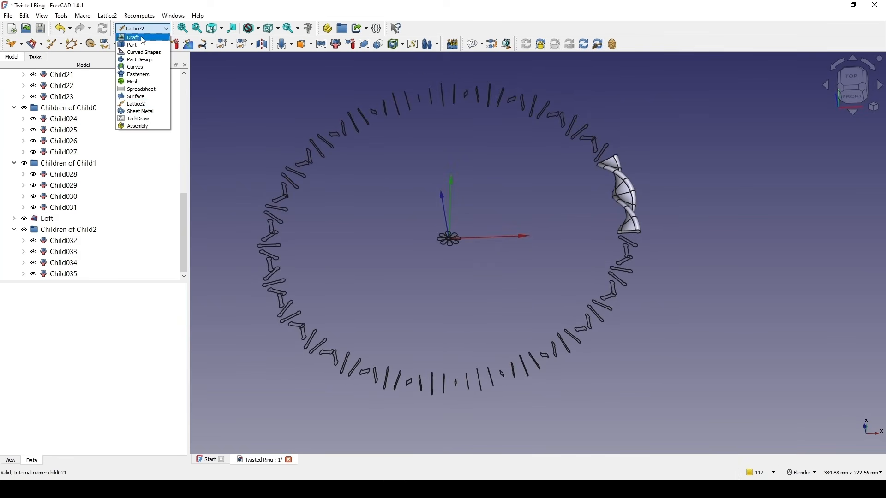
click(134, 38)
click(46, 219)
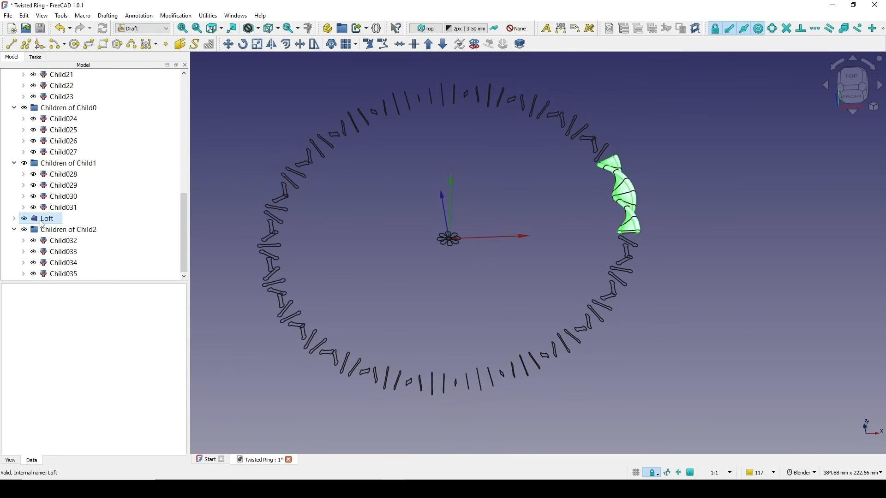
click(183, 17)
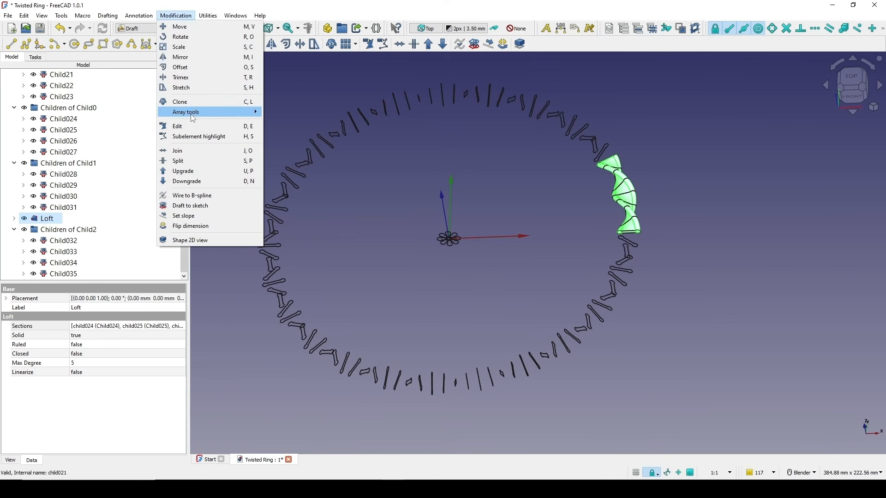
mouse_move(210, 118)
click(289, 122)
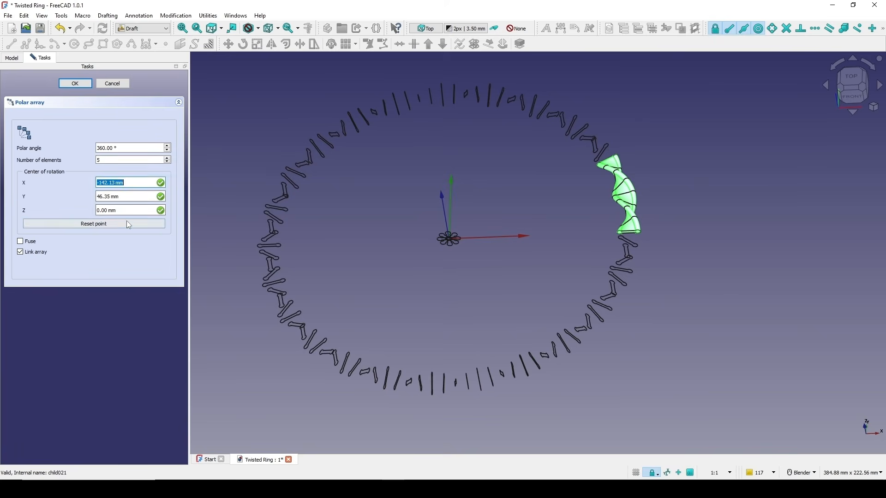
click(113, 160)
text(12)
key(Return)
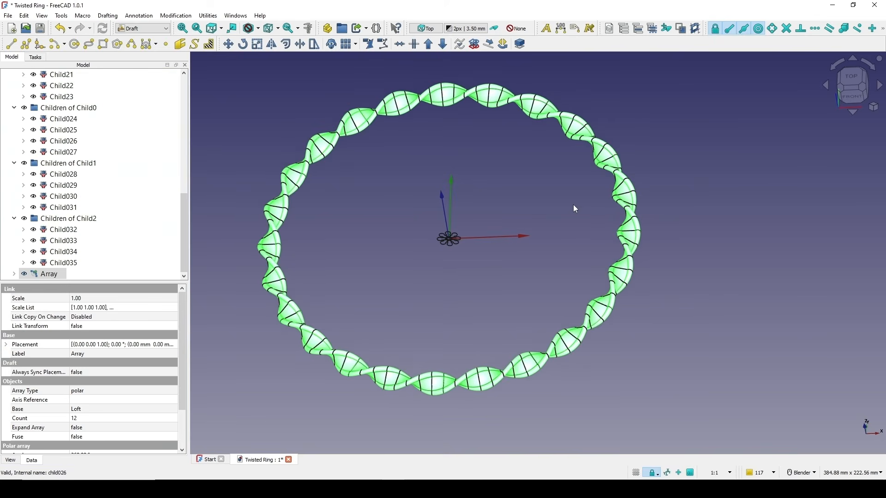
shift+middle_drag(651, 196, 639, 188)
middle_drag(638, 188, 611, 189)
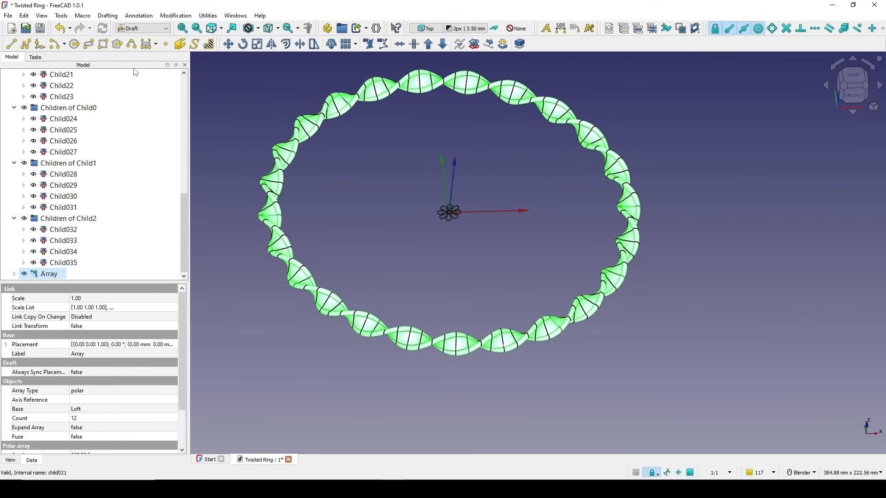
Step: Fuse the polar array into a single solid with the Part workbench's Union
click(143, 28)
click(138, 45)
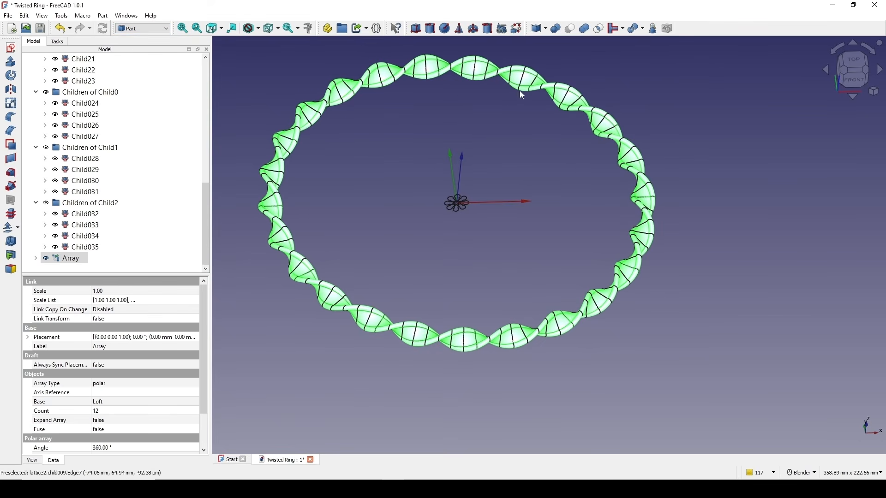
click(585, 29)
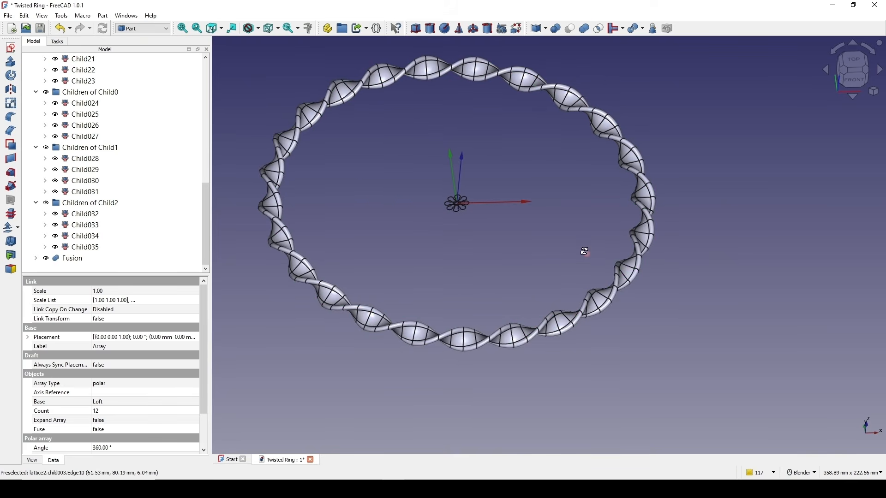
middle_drag(586, 252, 553, 260)
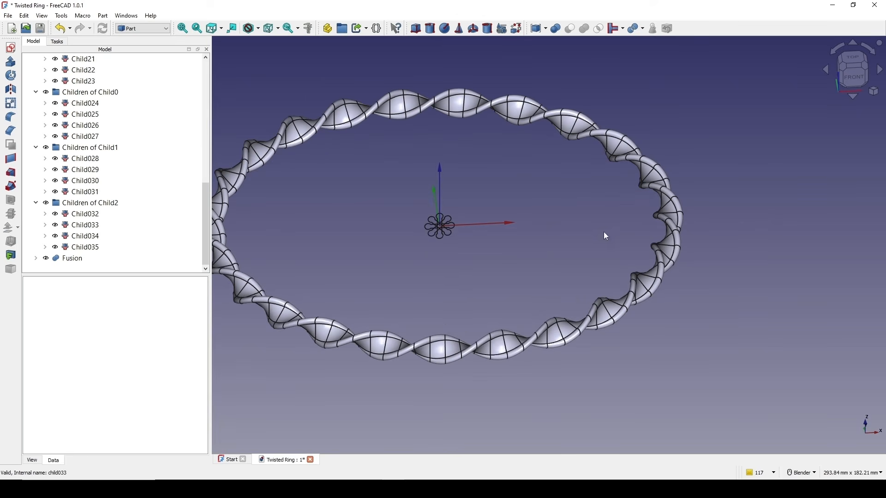
Step: Collapse the Children of Populate PolarArray001, Child0, Child1 and Child2 groups in the model tree
scroll(66, 181, up, 9)
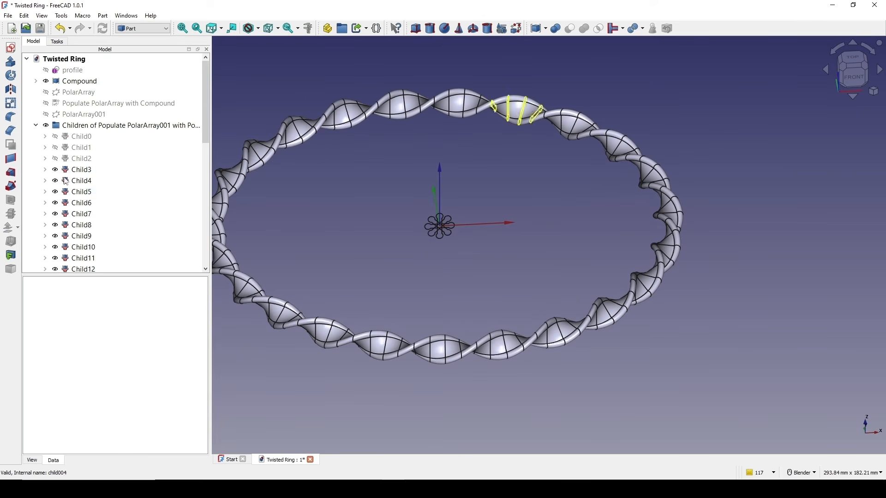
click(35, 126)
click(36, 138)
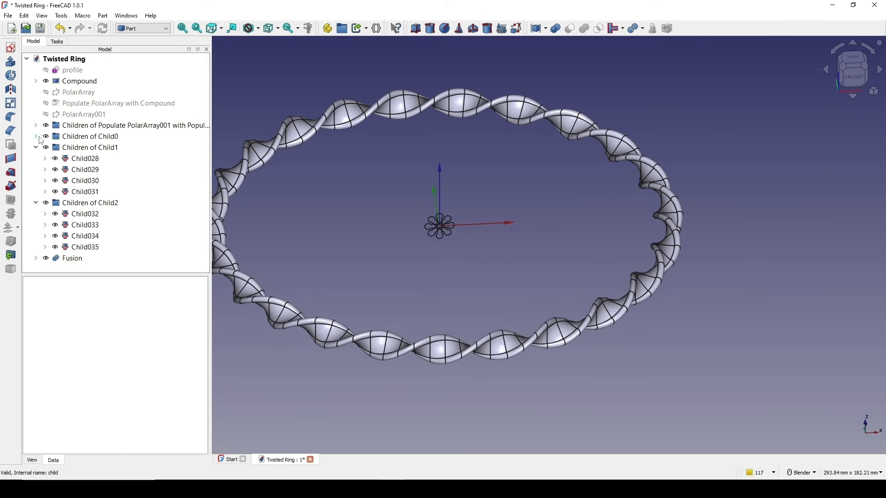
click(36, 148)
click(36, 159)
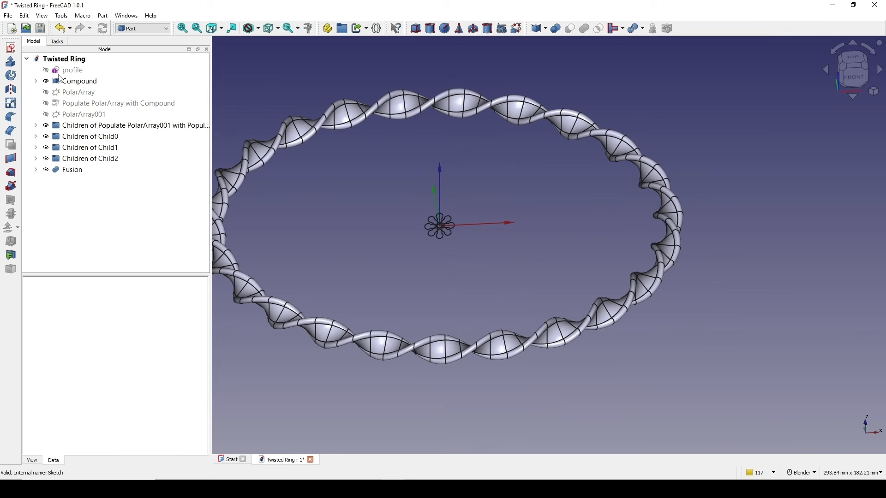
Step: Set the horizontal distance between the end arcs in the profile sketch to 15 mm and view the updated ring
click(76, 72)
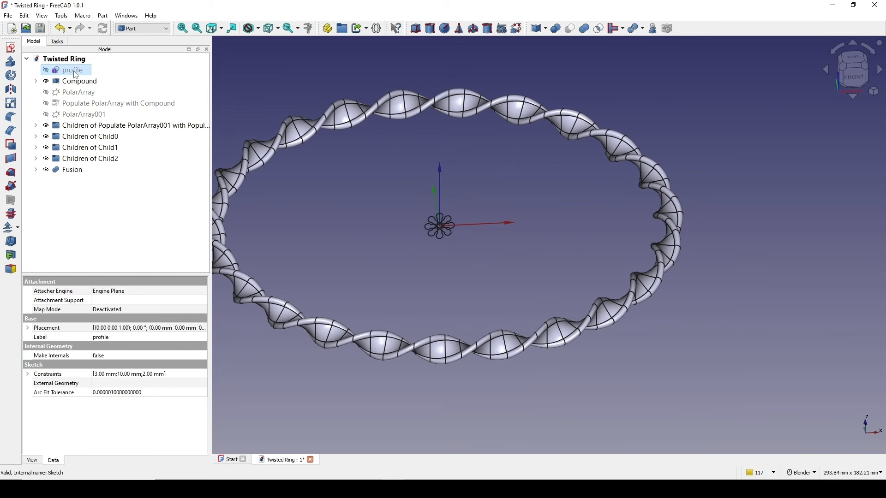
double_click(76, 75)
scroll(486, 149, up, 5)
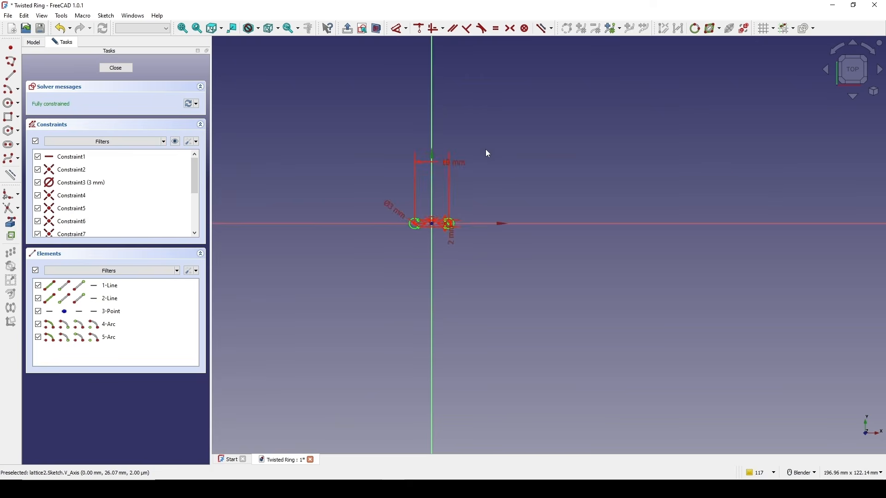
drag(458, 182, 287, 178)
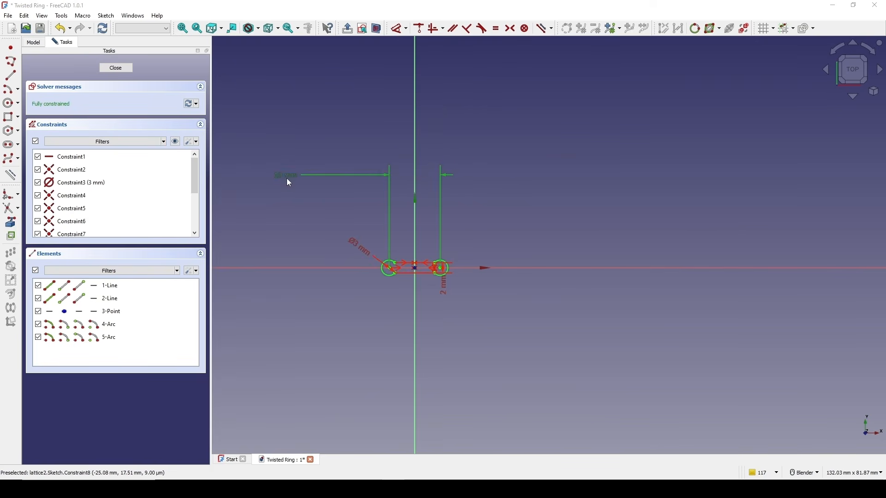
double_click(287, 179)
text(15)
click(354, 233)
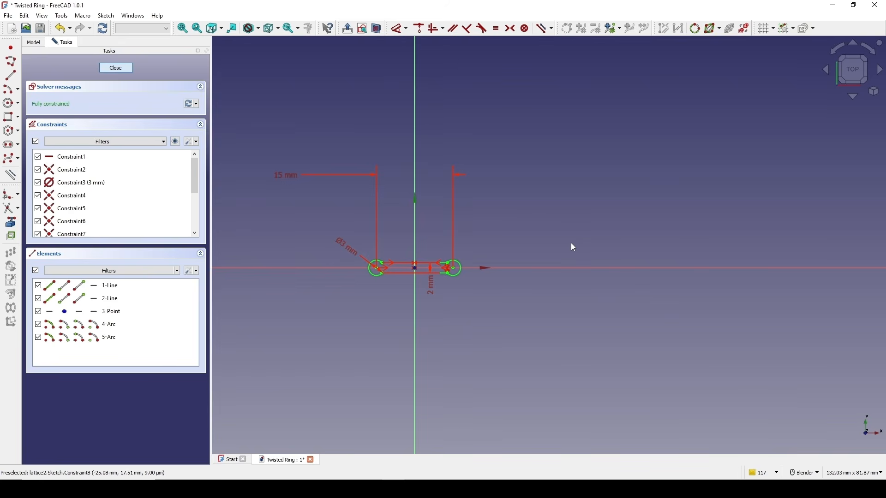
key(Escape)
scroll(571, 243, down, 1)
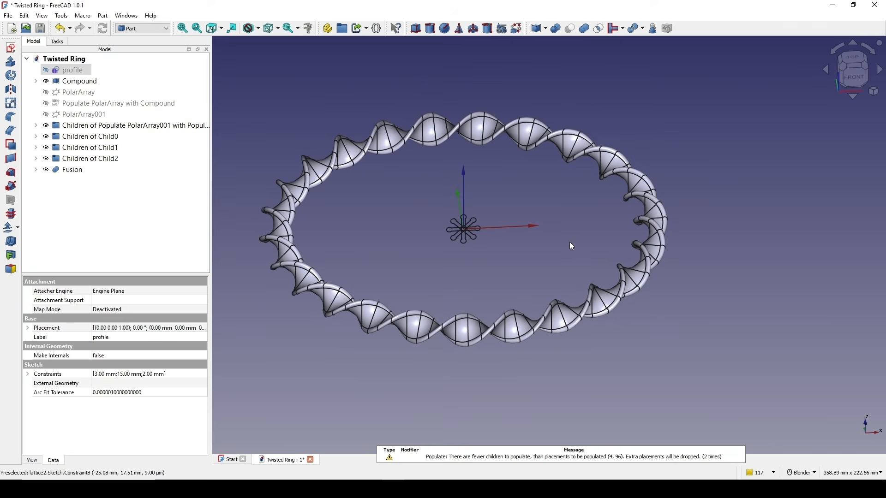
mouse_move(556, 227)
shift+middle_down()
mouse_move(550, 239)
mouse_move(609, 240)
shift+middle_up()
scroll(611, 241, up, 2)
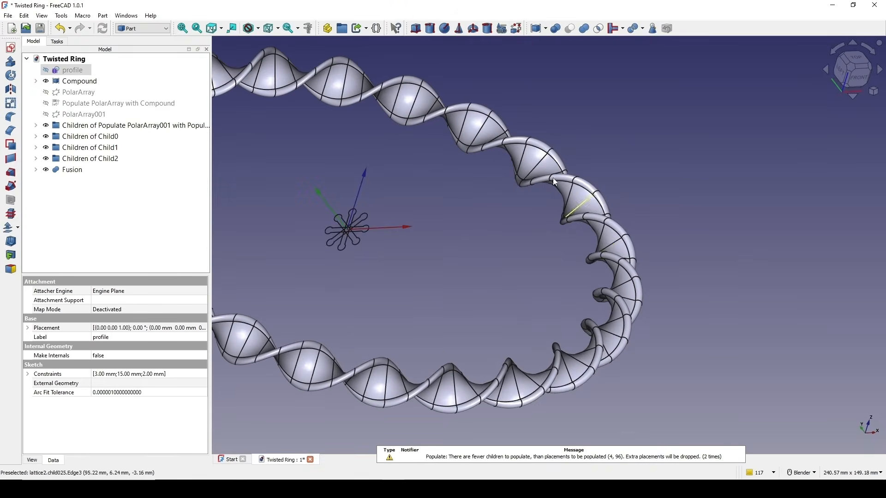
middle_drag(574, 193, 582, 217)
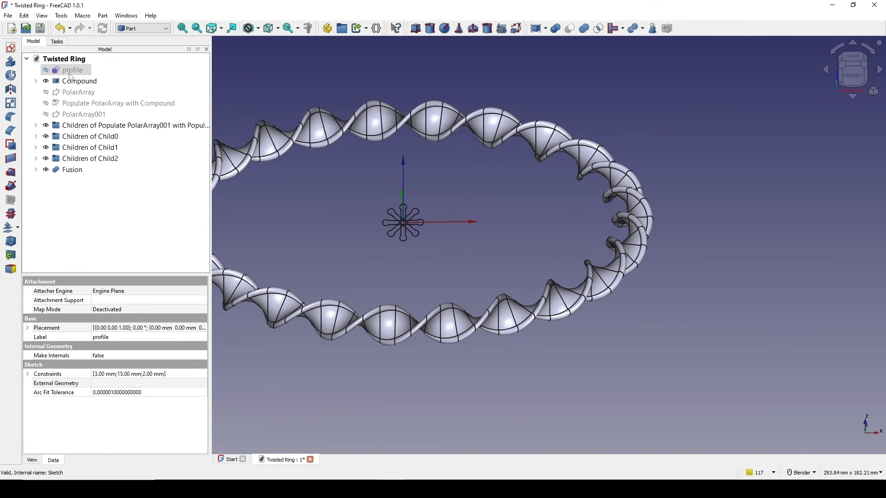
Step: Set the horizontal distance between the profile sketch's end arcs to 5 mm and close the sketch
double_click(74, 73)
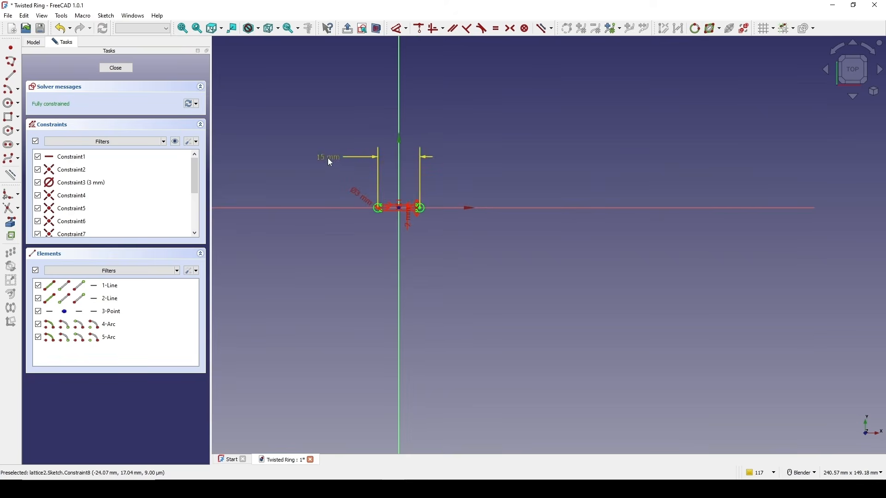
text(5mm)
key(Return)
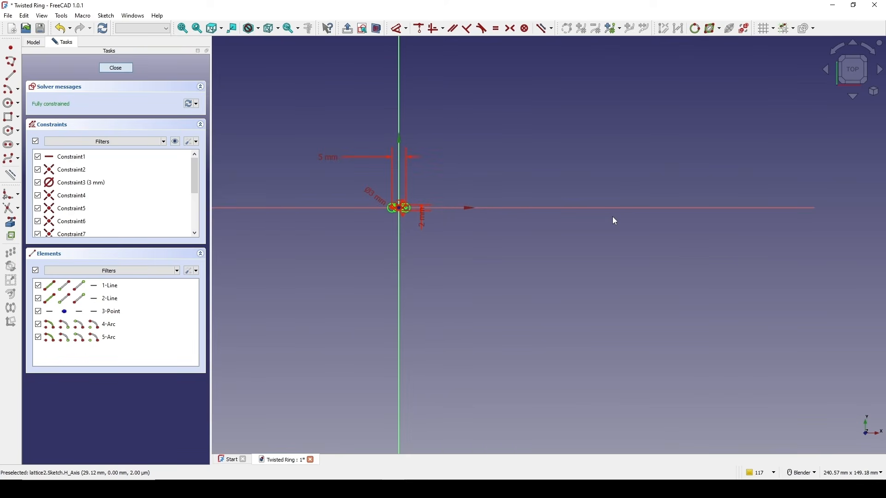
key(Escape)
shift+middle_drag(611, 217, 568, 228)
scroll(569, 228, up, 2)
shift+middle_drag(636, 206, 623, 253)
scroll(621, 253, down, 2)
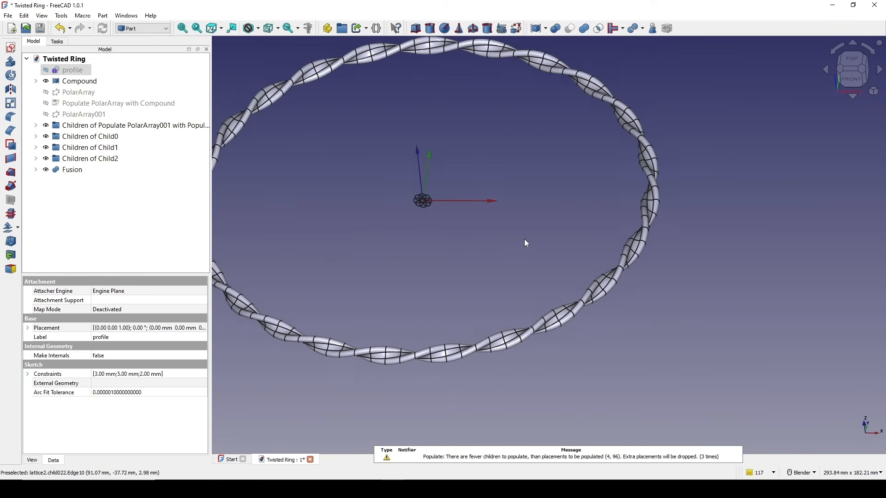
shift+middle_drag(524, 239, 566, 237)
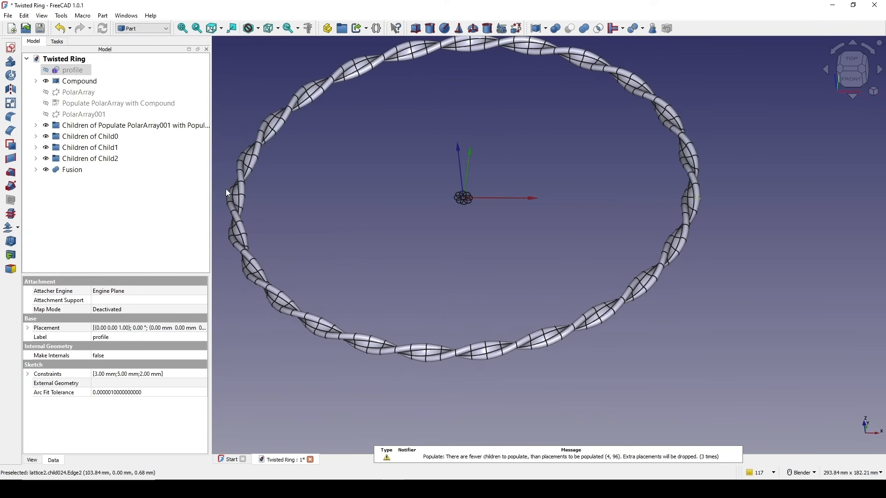
Step: Set the Radius of the Lattice2 PolarArray to 50 mm
click(83, 94)
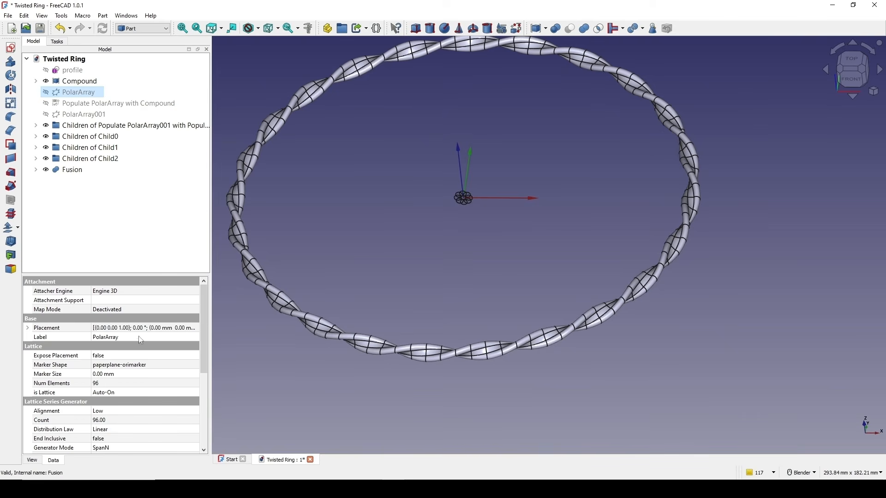
scroll(124, 370, down, 5)
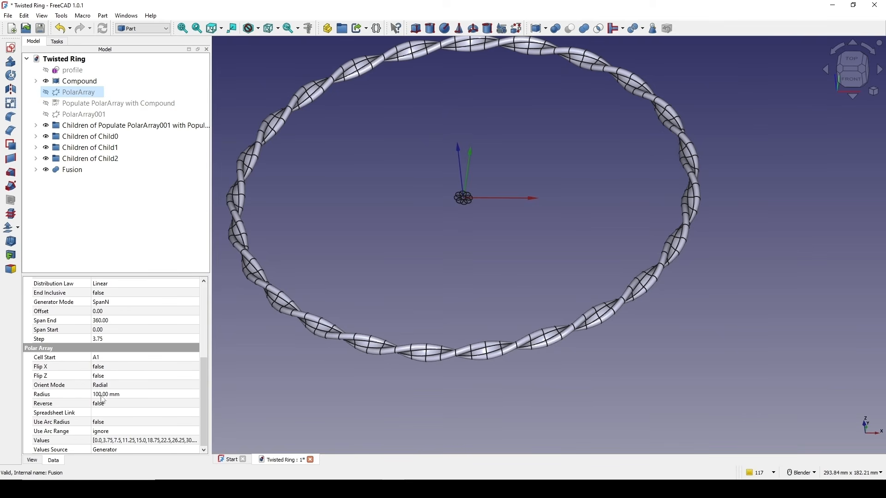
click(115, 394)
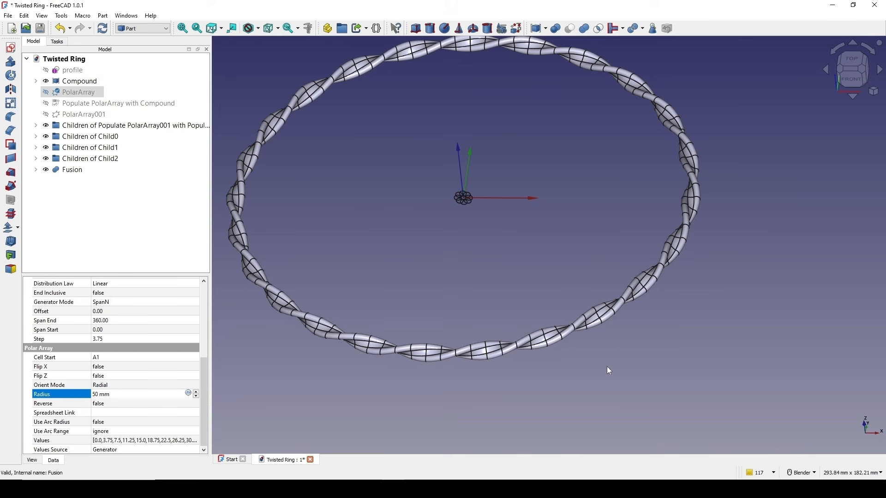
key(Return)
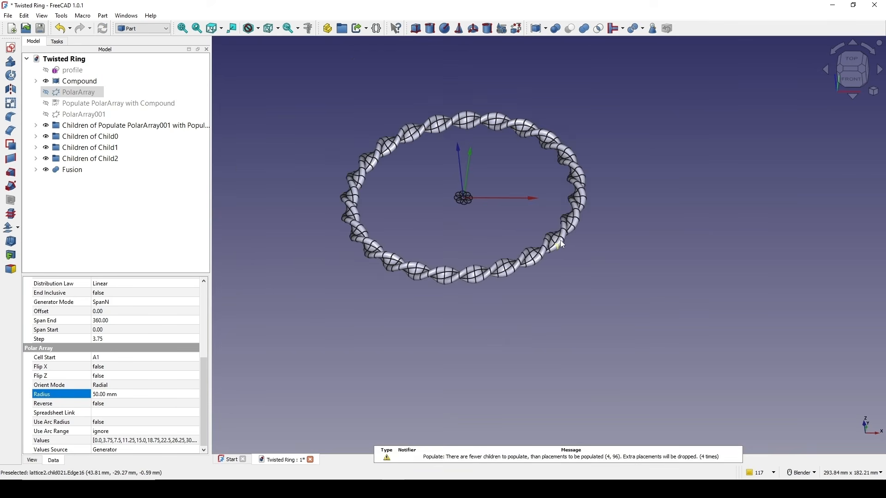
Step: Examine the twist and the segment joints of the smaller fused ring from several angles
scroll(536, 233, up, 5)
scroll(447, 221, up, 1)
shift+middle_drag(439, 219, 541, 247)
middle_drag(544, 286, 568, 191)
scroll(577, 210, down, 1)
middle_drag(539, 247, 499, 222)
scroll(542, 206, up, 2)
scroll(543, 210, down, 2)
shift+middle_drag(660, 180, 562, 228)
scroll(482, 217, down, 2)
scroll(563, 228, up, 2)
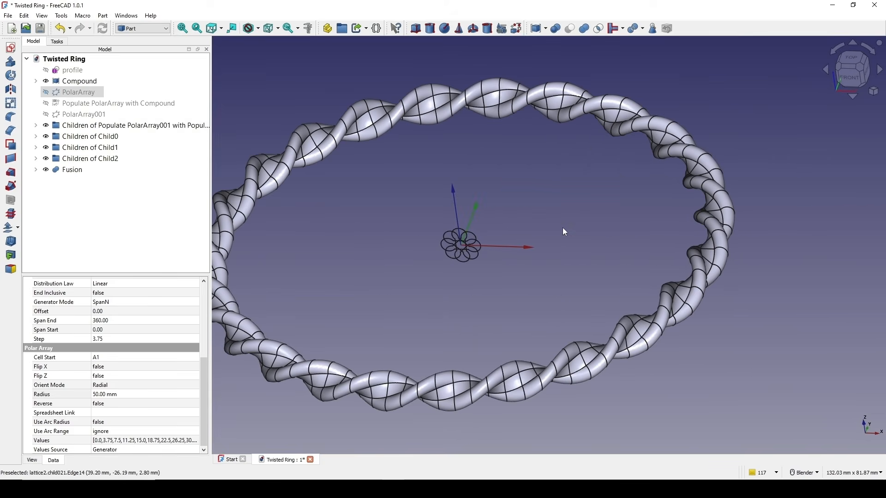